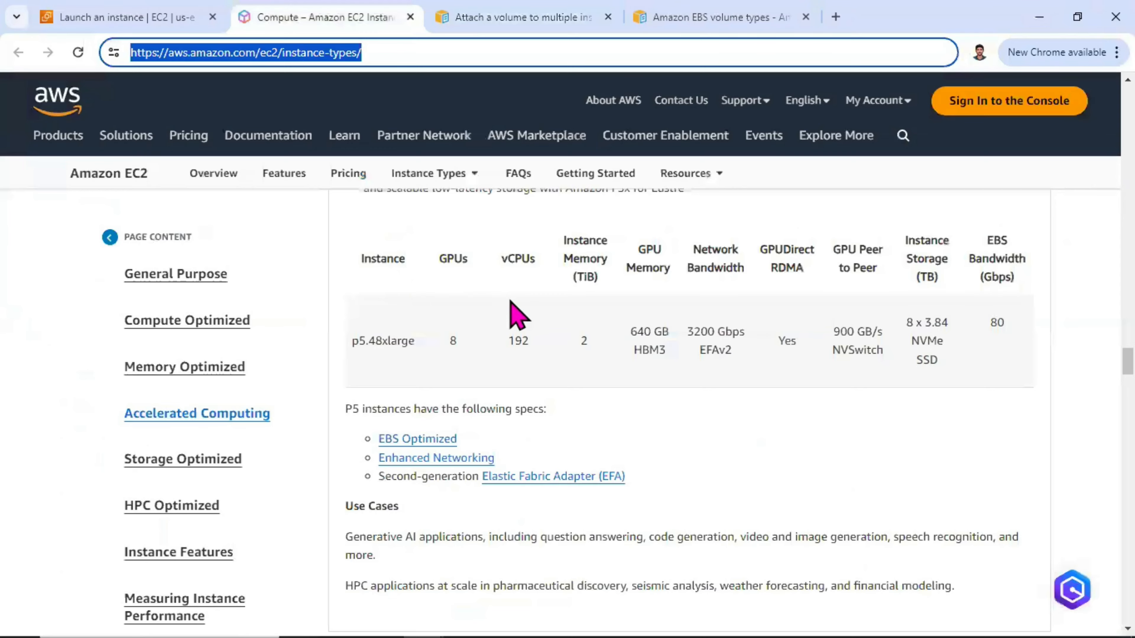
Examine the EBS bandwidth of the P5 instance in the Accelerated Computing section of the EC2 instance types page
{"action": "scroll", "coordinate": [510, 406], "scroll_direction": "up", "scroll_amount": 20}
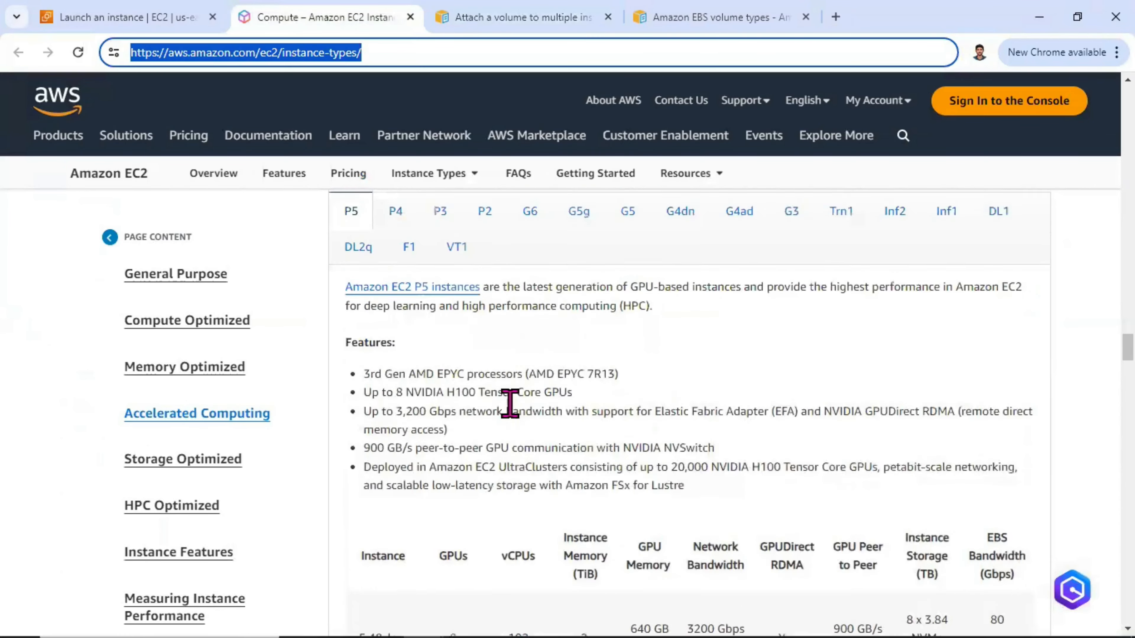
{"action": "scroll", "coordinate": [601, 339], "scroll_direction": "up", "scroll_amount": 10}
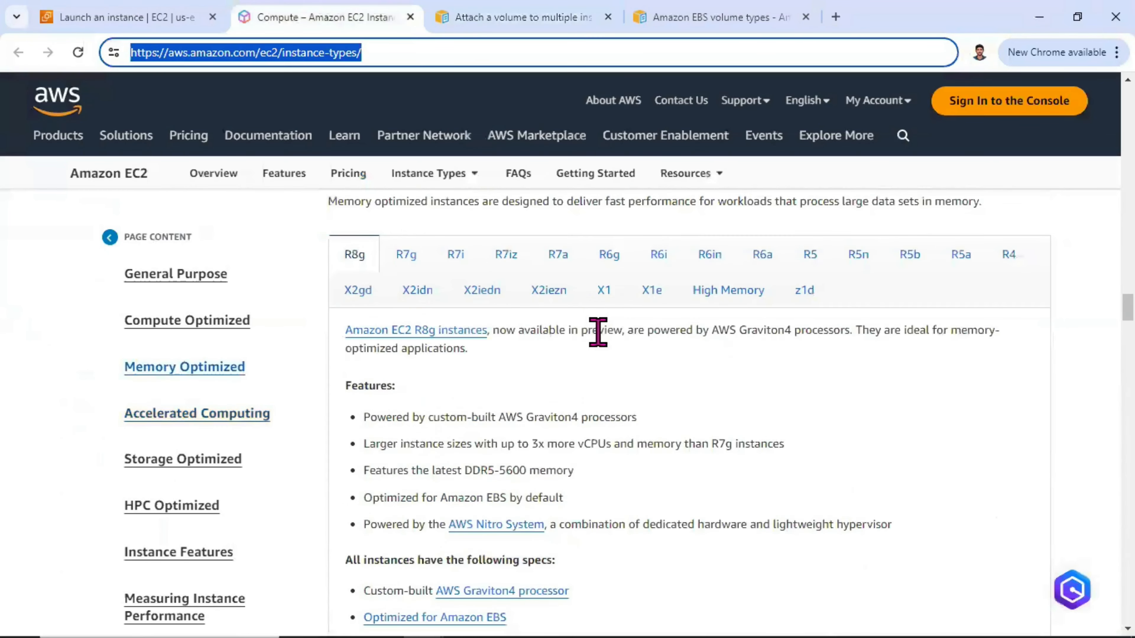
{"action": "scroll", "coordinate": [596, 330], "scroll_direction": "down", "scroll_amount": 10}
{"action": "scroll", "coordinate": [591, 331], "scroll_direction": "down", "scroll_amount": 20}
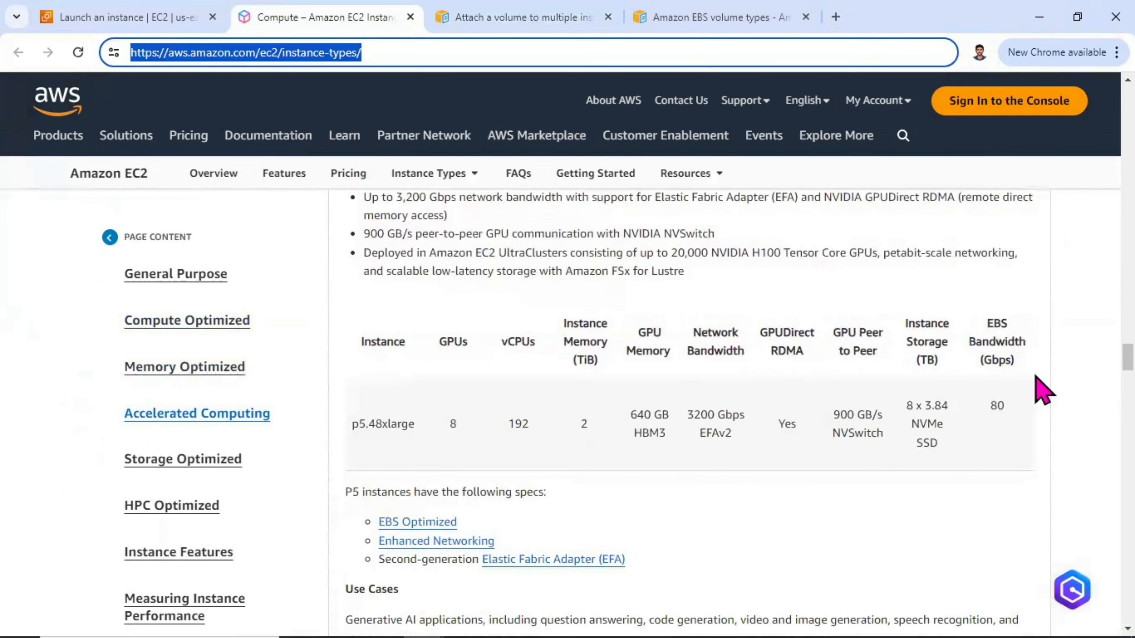
{"action": "left_click", "coordinate": [999, 397]}
{"action": "left_click_drag", "start_coordinate": [985, 380], "coordinate": [1038, 451]}
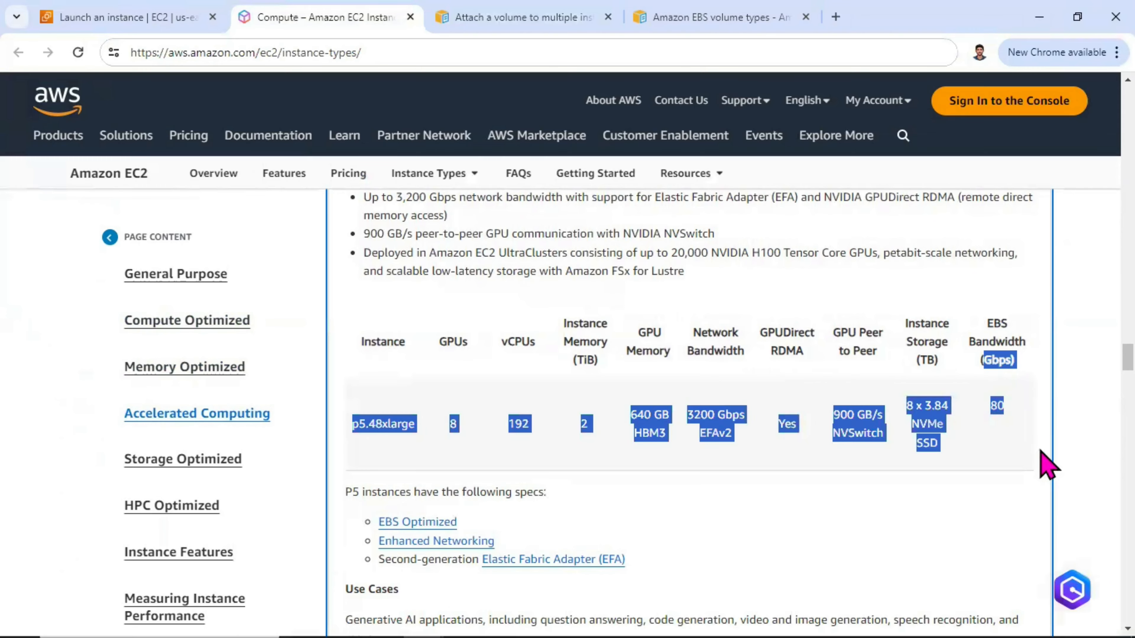
{"action": "left_click", "coordinate": [991, 399]}
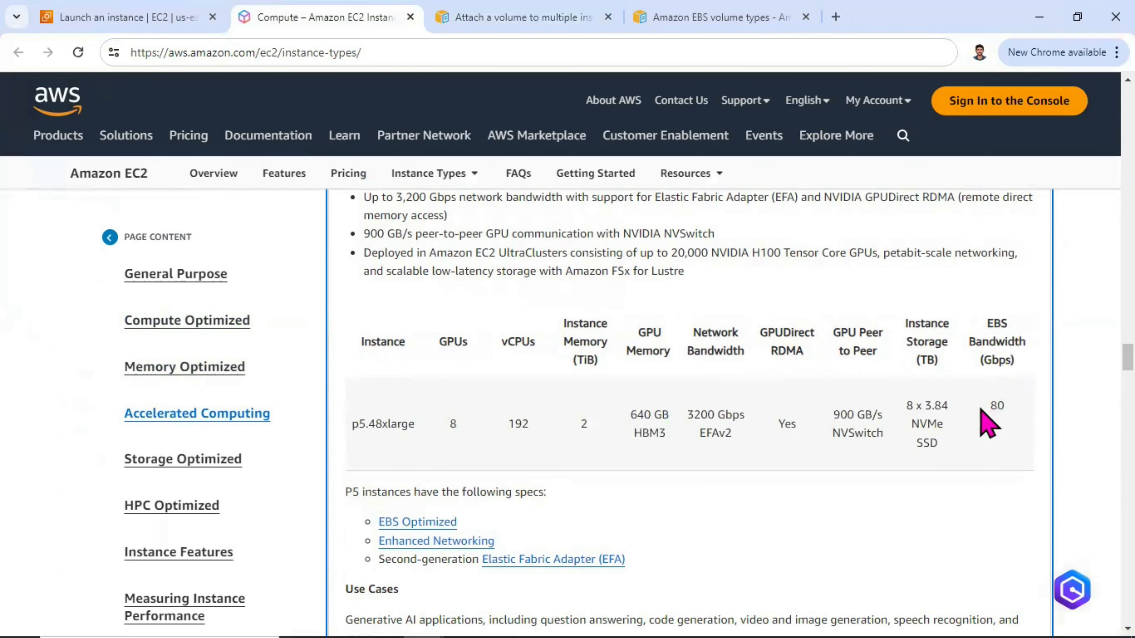
Compare the EBS bandwidth of the C7g instance sizes in the Compute Optimized section and read the C7g features
{"action": "scroll", "coordinate": [983, 420], "scroll_direction": "up", "scroll_amount": 20}
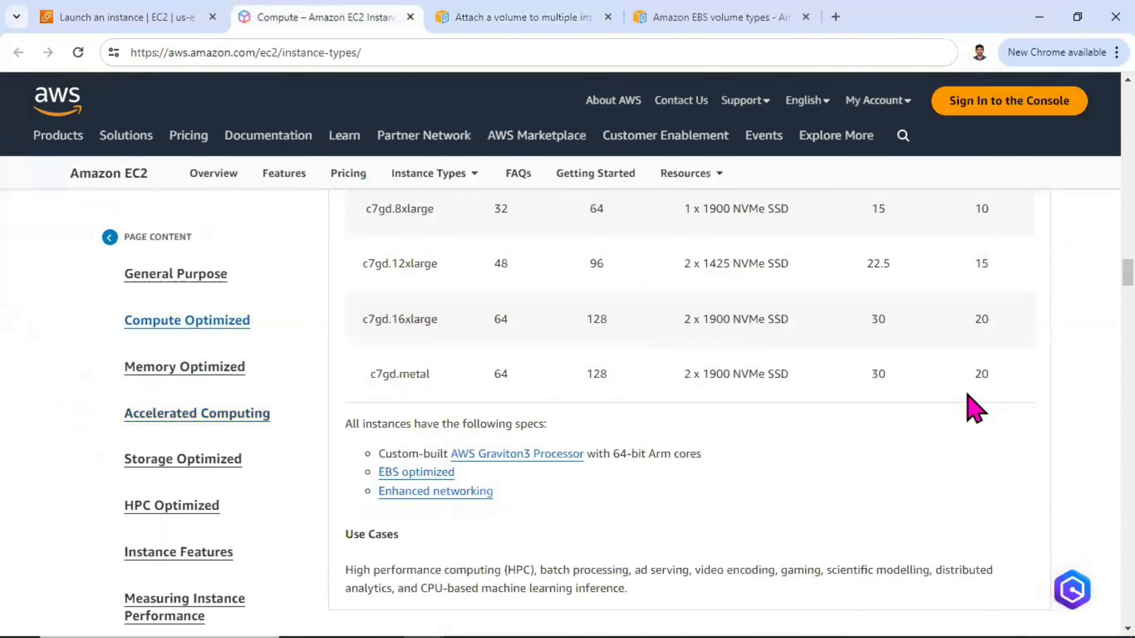
{"action": "scroll", "coordinate": [975, 409], "scroll_direction": "up", "scroll_amount": 10}
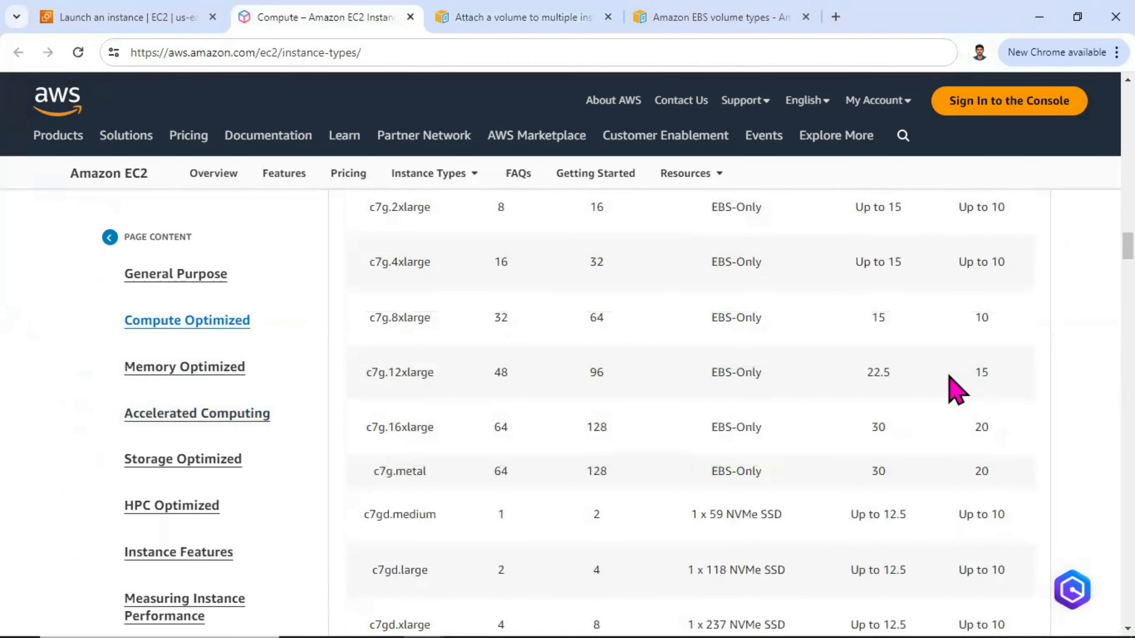
{"action": "scroll", "coordinate": [955, 390], "scroll_direction": "up", "scroll_amount": 4}
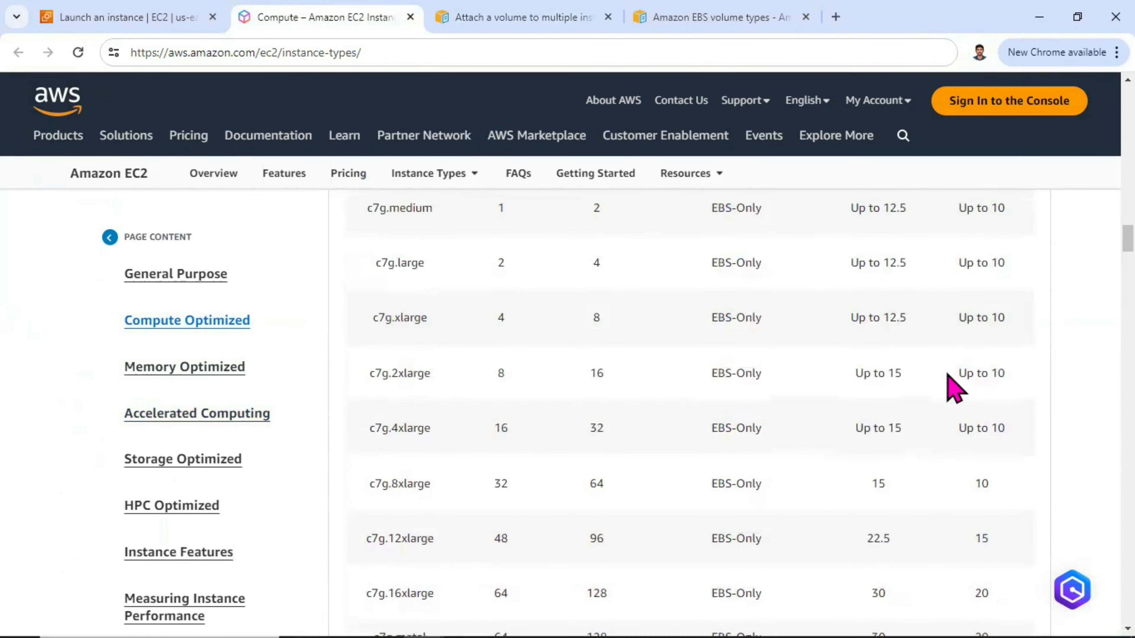
{"action": "scroll", "coordinate": [954, 389], "scroll_direction": "up", "scroll_amount": 6}
{"action": "scroll", "coordinate": [952, 381], "scroll_direction": "down", "scroll_amount": 3}
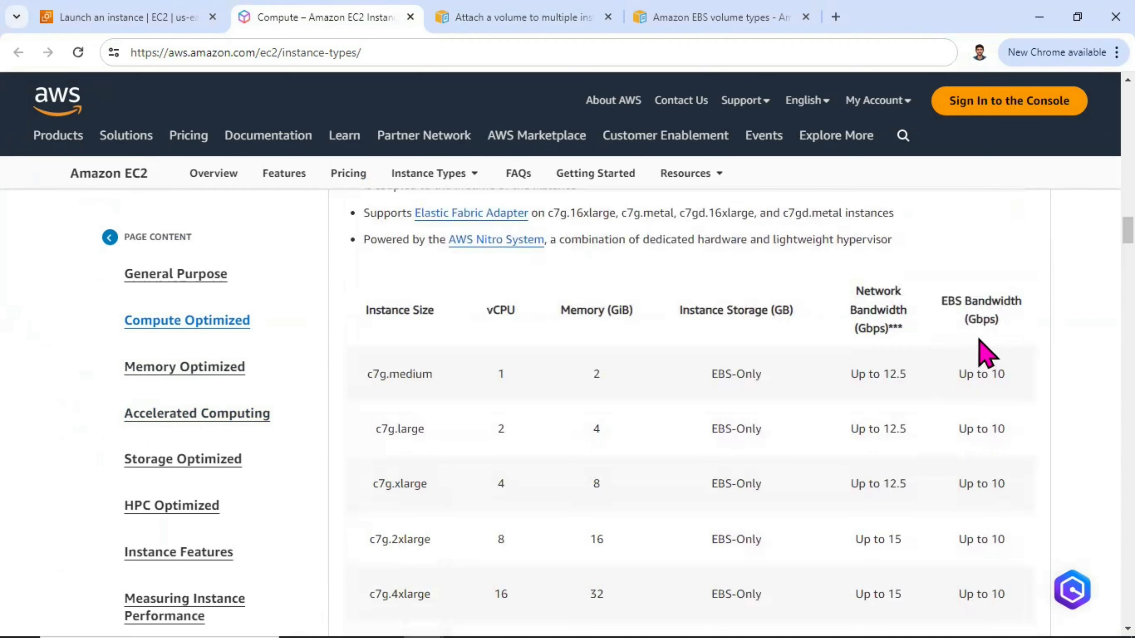
{"action": "left_click_drag", "start_coordinate": [1005, 379], "coordinate": [965, 383]}
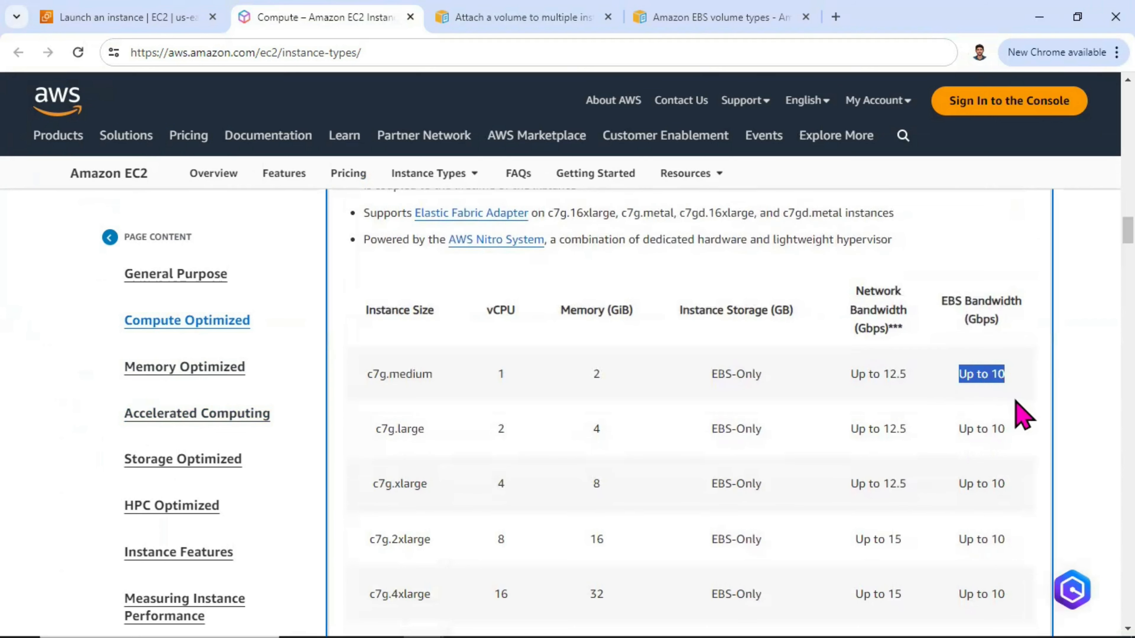
{"action": "left_click_drag", "start_coordinate": [1006, 430], "coordinate": [968, 425]}
{"action": "scroll", "coordinate": [983, 443], "scroll_direction": "down", "scroll_amount": 4}
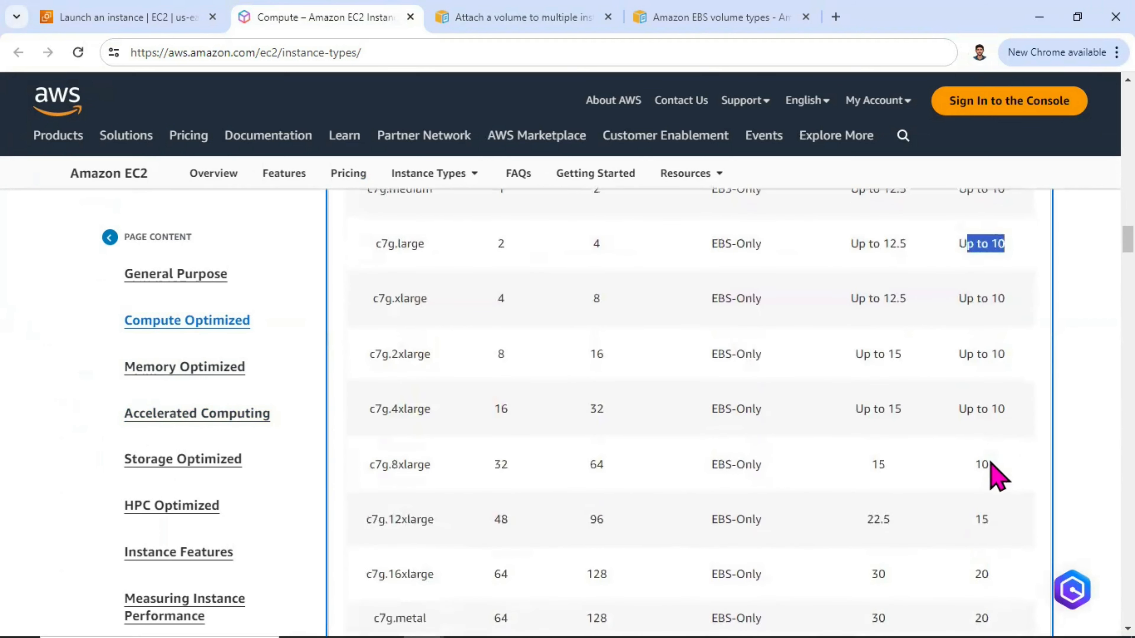
{"action": "scroll", "coordinate": [990, 465], "scroll_direction": "down", "scroll_amount": 1}
{"action": "scroll", "coordinate": [976, 425], "scroll_direction": "up", "scroll_amount": 4}
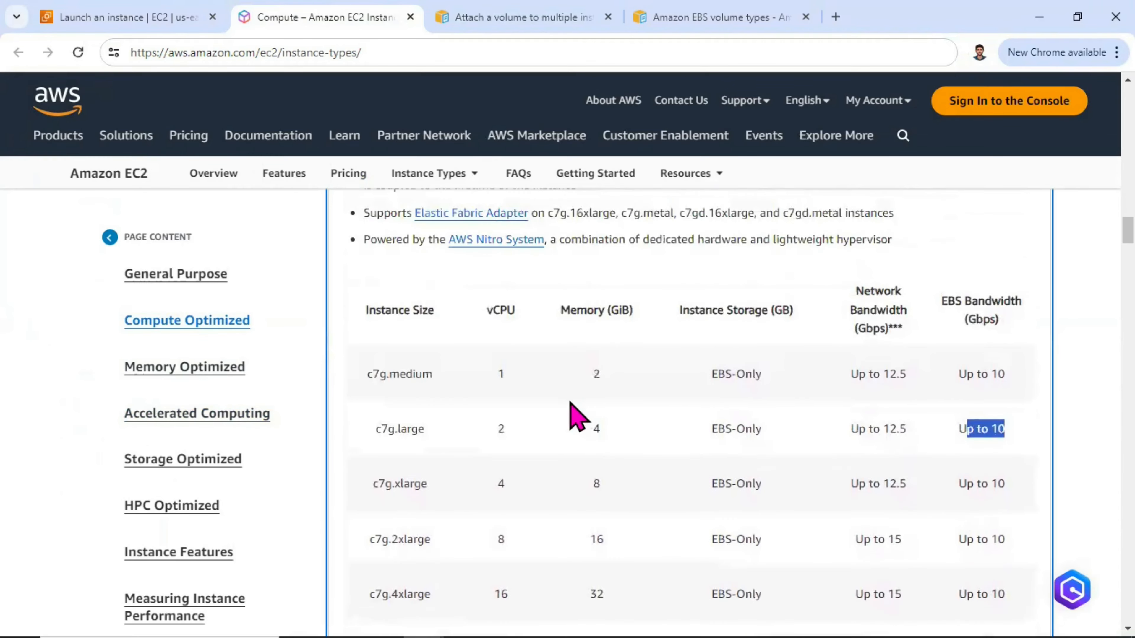
{"action": "scroll", "coordinate": [759, 371], "scroll_direction": "up", "scroll_amount": 4}
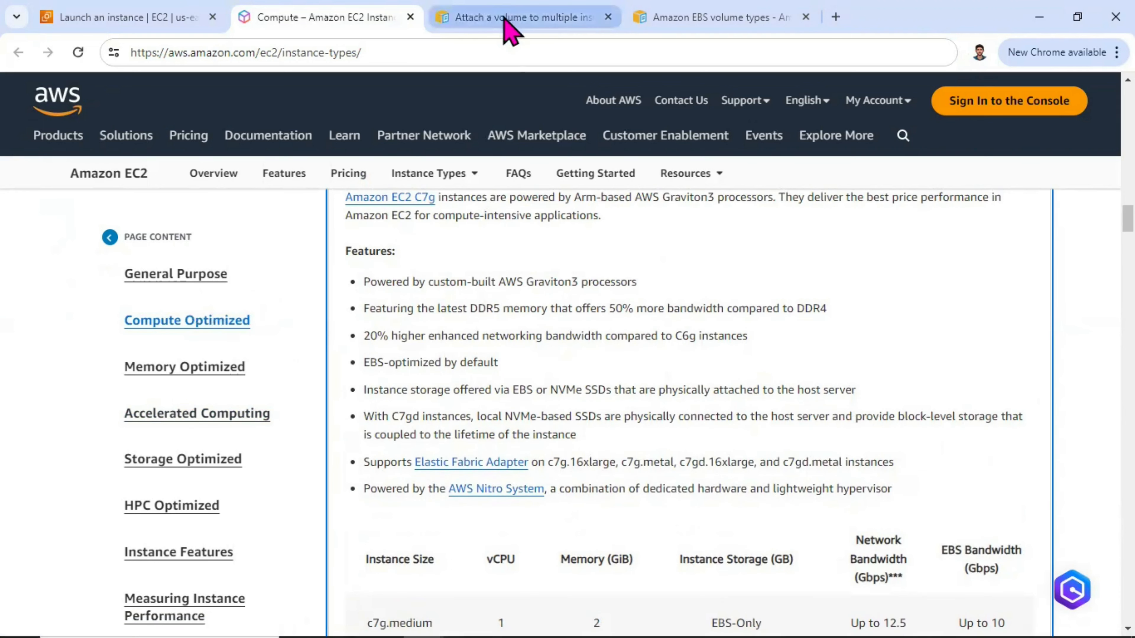
Read the Nitro System requirement in the EBS Multi-Attach guide and look over the Amazon EBS volume types page
{"action": "left_click", "coordinate": [527, 20]}
{"action": "scroll", "coordinate": [534, 337], "scroll_direction": "down", "scroll_amount": 3}
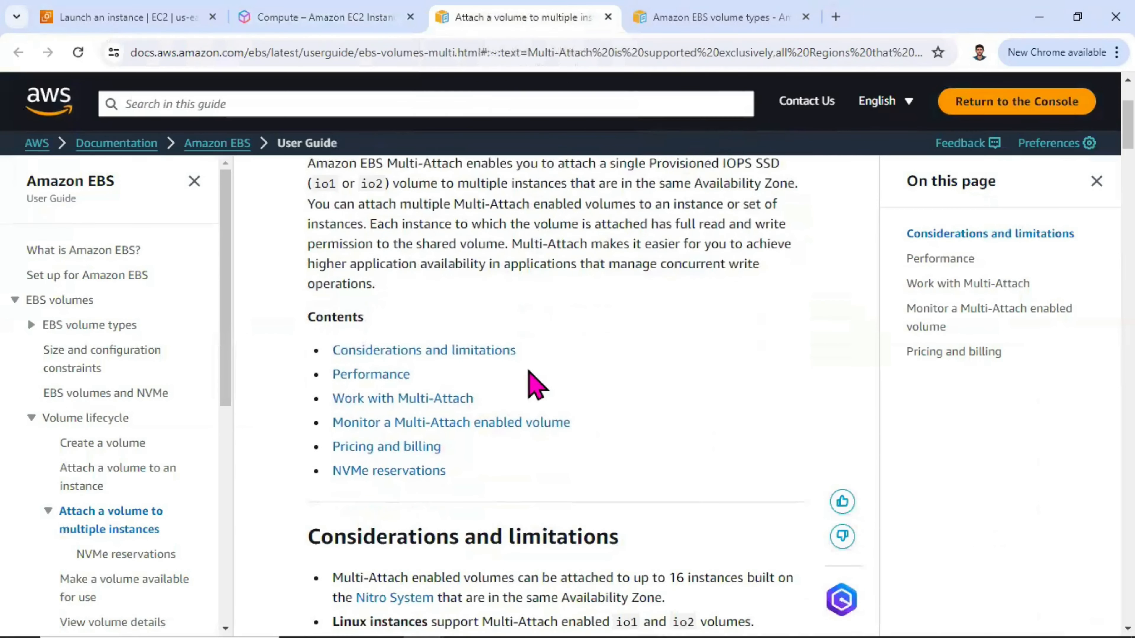
{"action": "scroll", "coordinate": [530, 371], "scroll_direction": "down", "scroll_amount": 3}
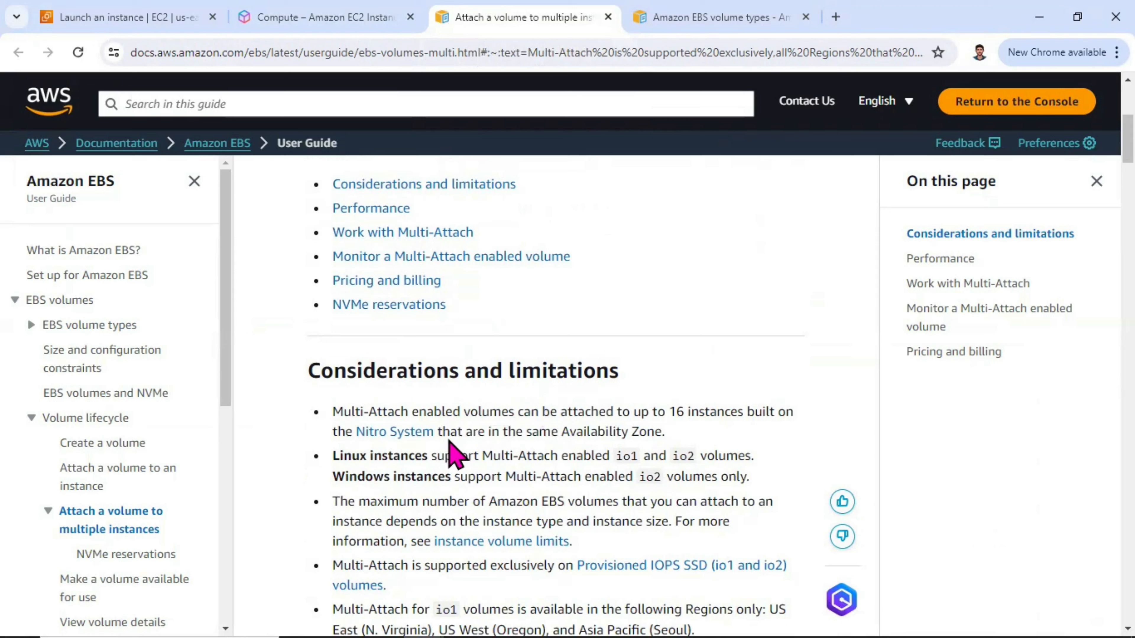
{"action": "left_click_drag", "start_coordinate": [450, 435], "coordinate": [366, 438]}
{"action": "left_click", "coordinate": [692, 17]}
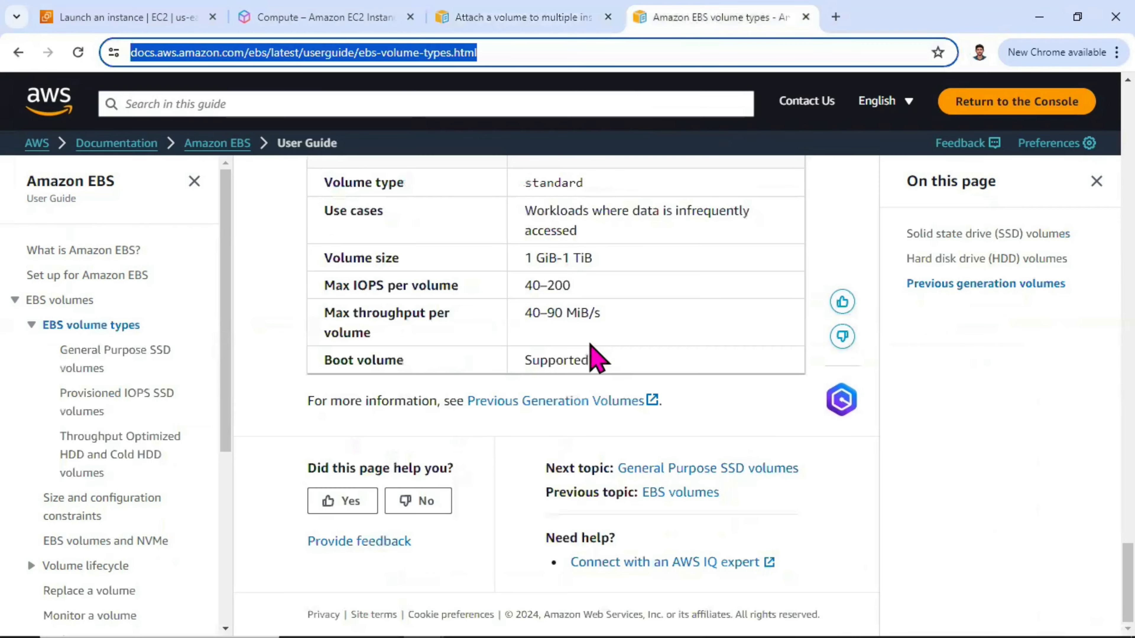
{"action": "scroll", "coordinate": [599, 381], "scroll_direction": "up", "scroll_amount": 15}
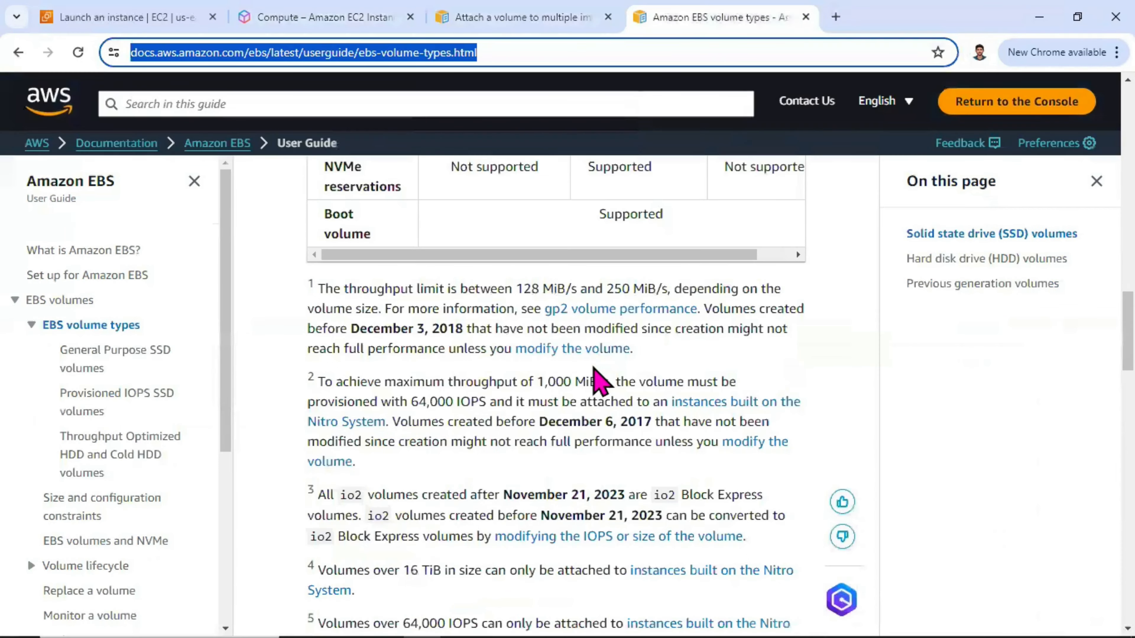
{"action": "scroll", "coordinate": [599, 371], "scroll_direction": "up", "scroll_amount": 10}
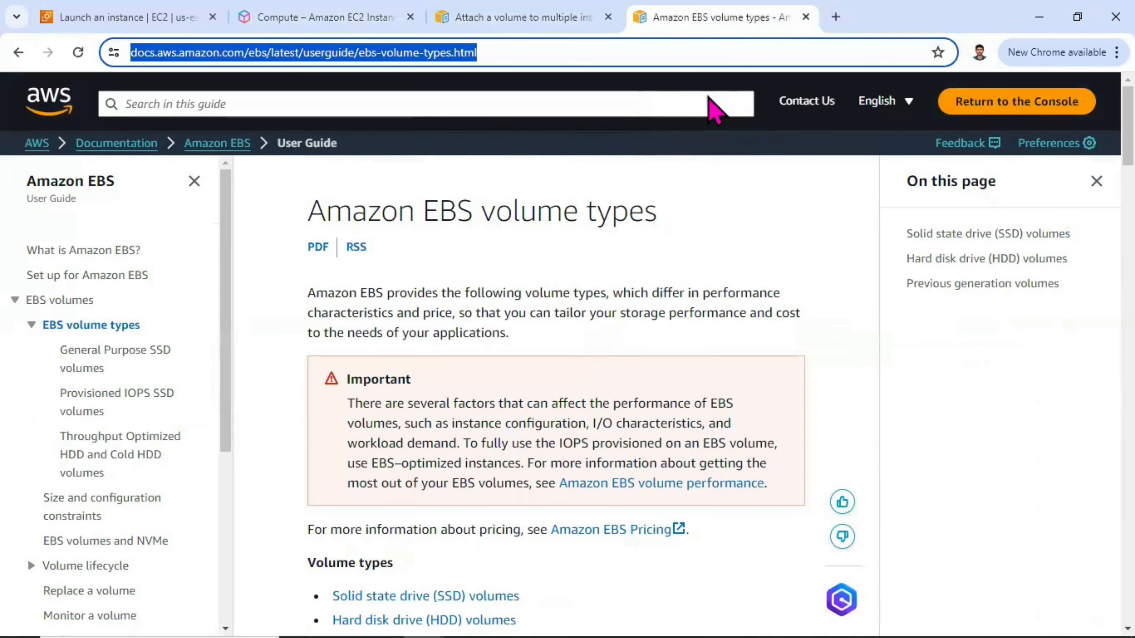
Review the io1 and io2 support for Linux instances and the volume modification table in the Multi-Attach guide
{"action": "left_click", "coordinate": [464, 25]}
{"action": "scroll", "coordinate": [630, 478], "scroll_direction": "down", "scroll_amount": 2}
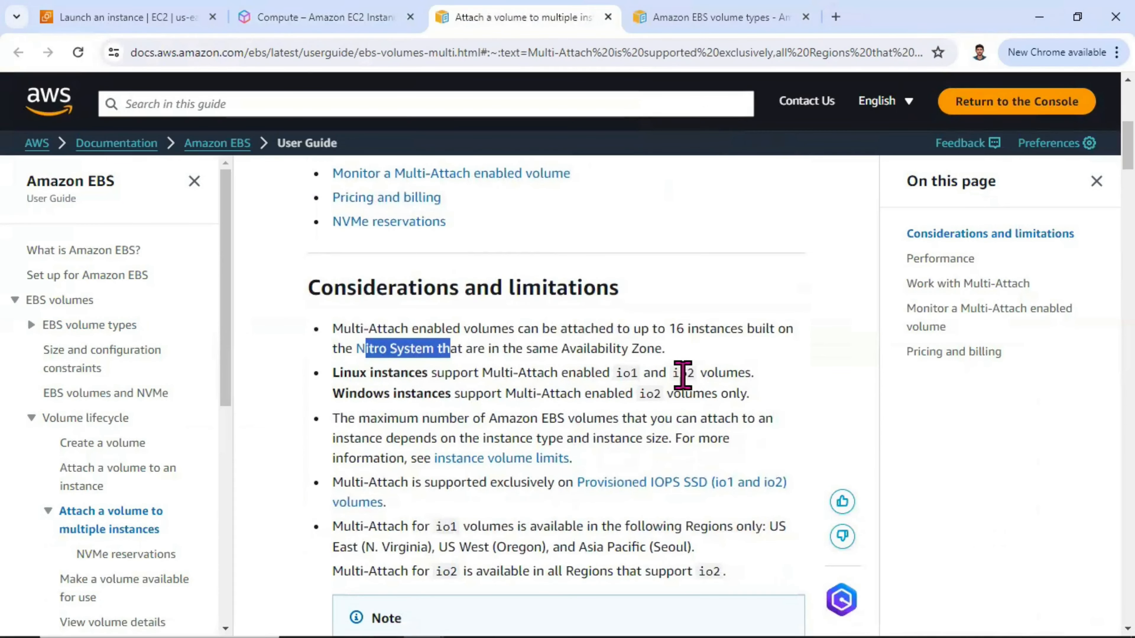
{"action": "left_click_drag", "start_coordinate": [706, 373], "coordinate": [616, 375]}
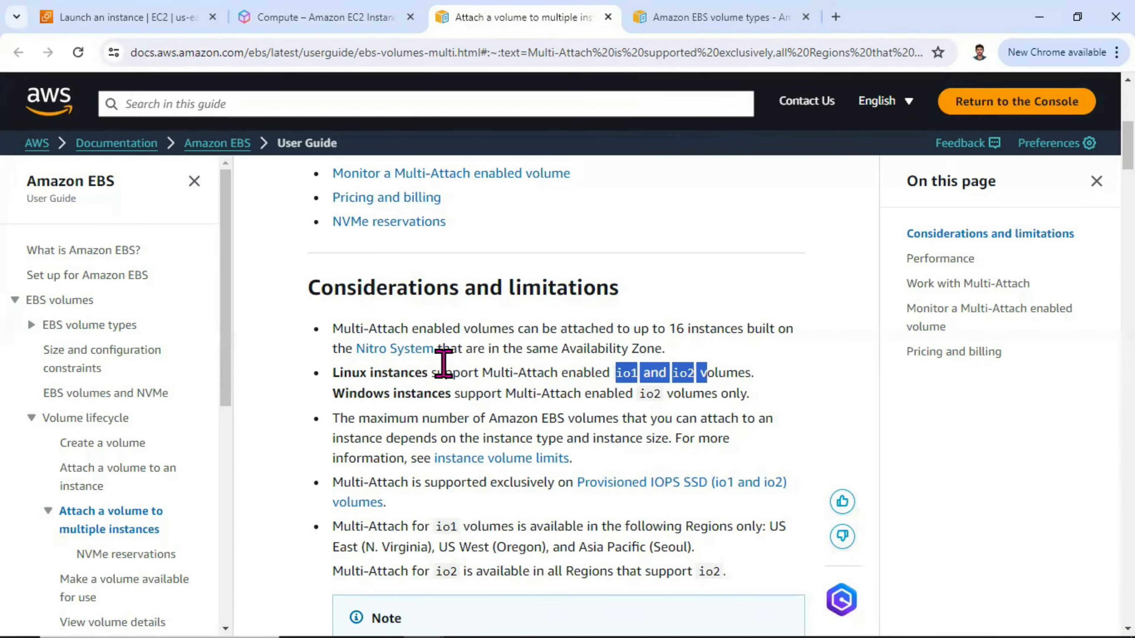
{"action": "scroll", "coordinate": [445, 365], "scroll_direction": "down", "scroll_amount": 9}
{"action": "scroll", "coordinate": [464, 317], "scroll_direction": "down", "scroll_amount": 9}
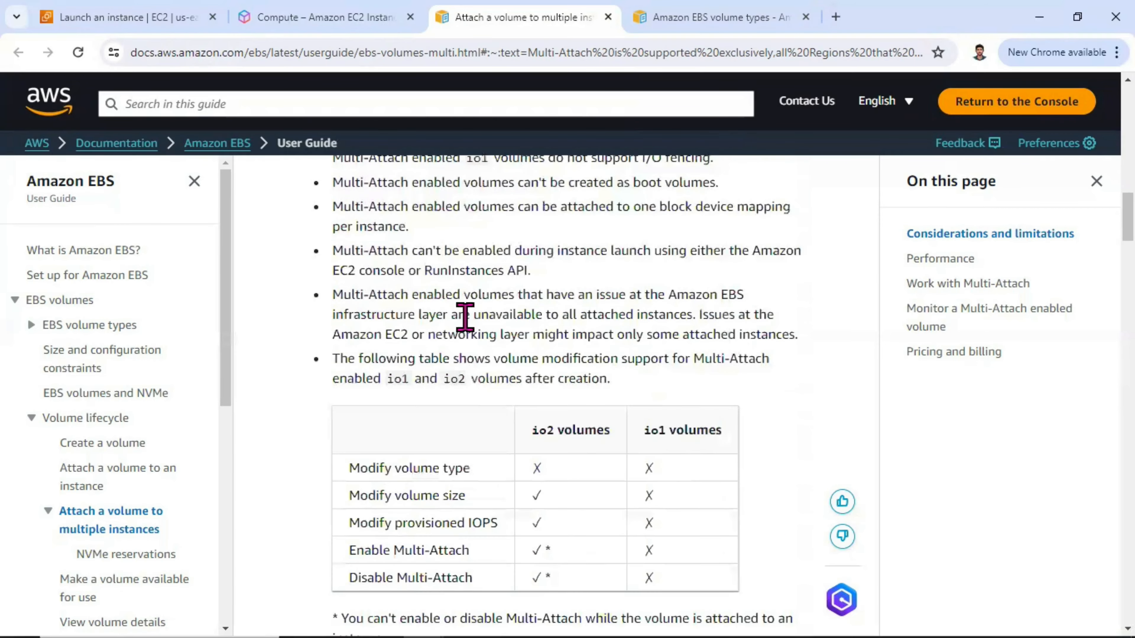
{"action": "scroll", "coordinate": [443, 360], "scroll_direction": "down", "scroll_amount": 7}
{"action": "scroll", "coordinate": [447, 357], "scroll_direction": "up", "scroll_amount": 4}
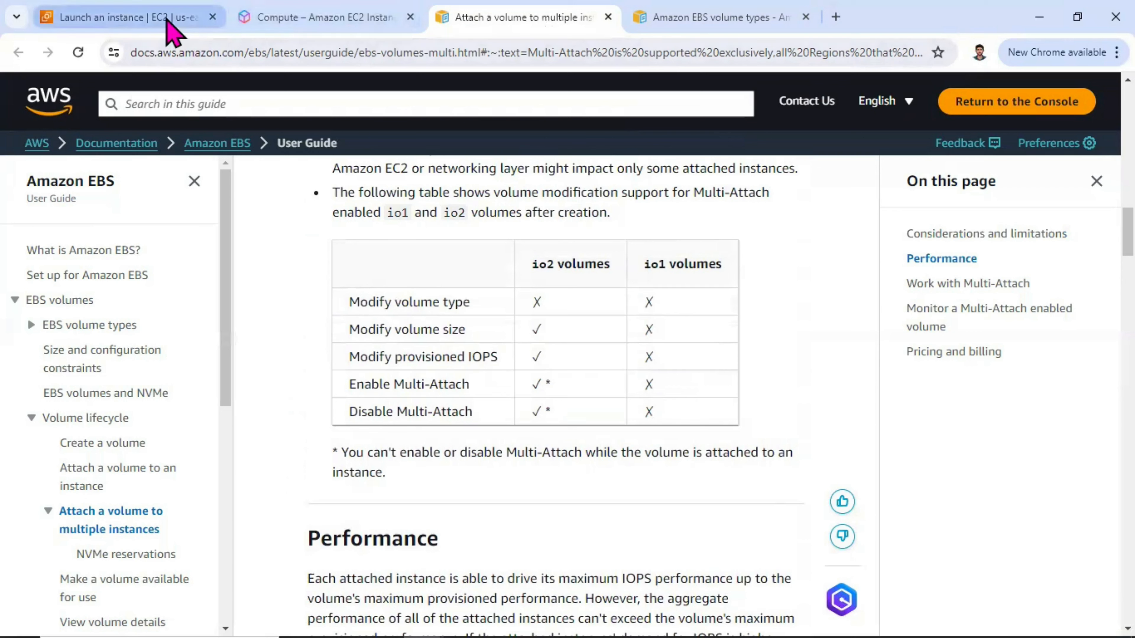
Switch to the EC2 console, refresh the instances list and start launching a new instance
{"action": "mouse_move", "coordinate": [168, 22]}
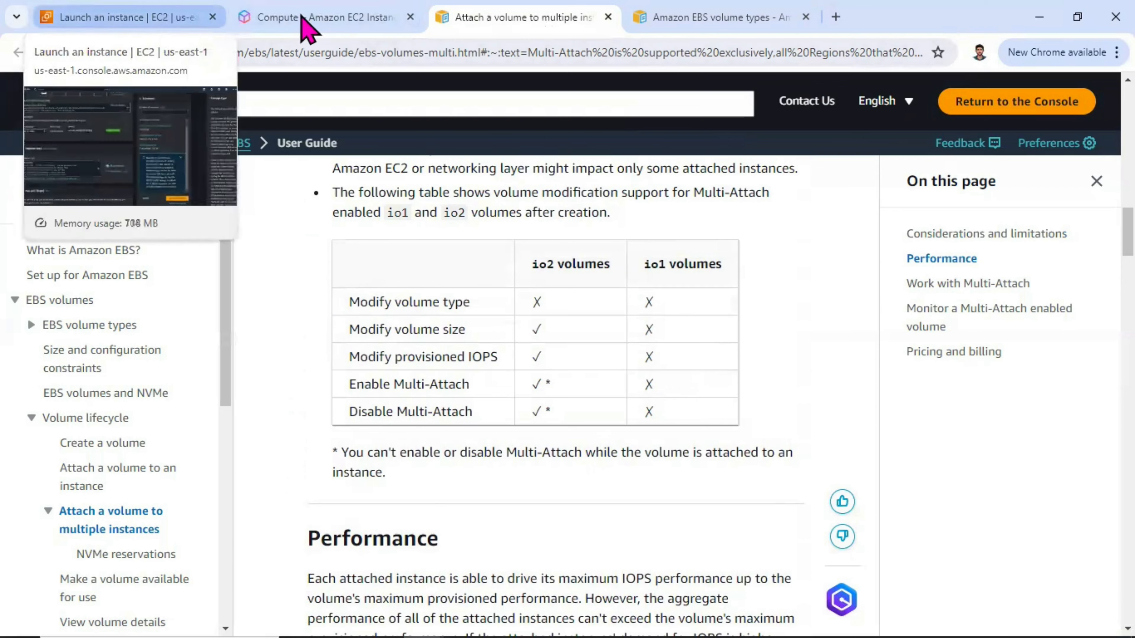
{"action": "left_click", "coordinate": [125, 19]}
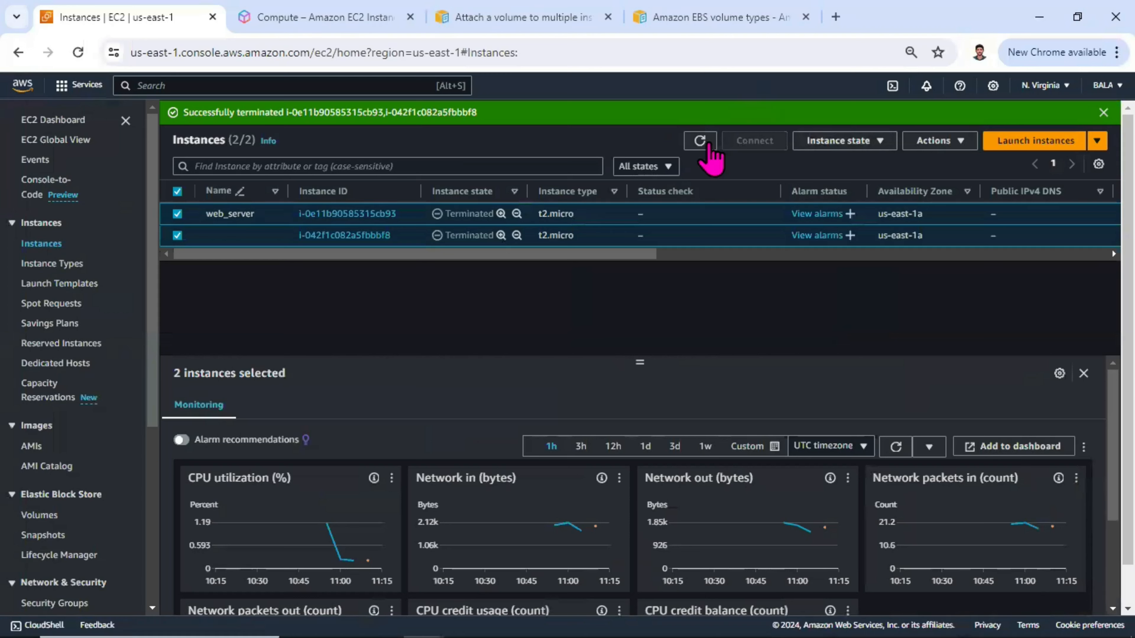
{"action": "left_click", "coordinate": [701, 141]}
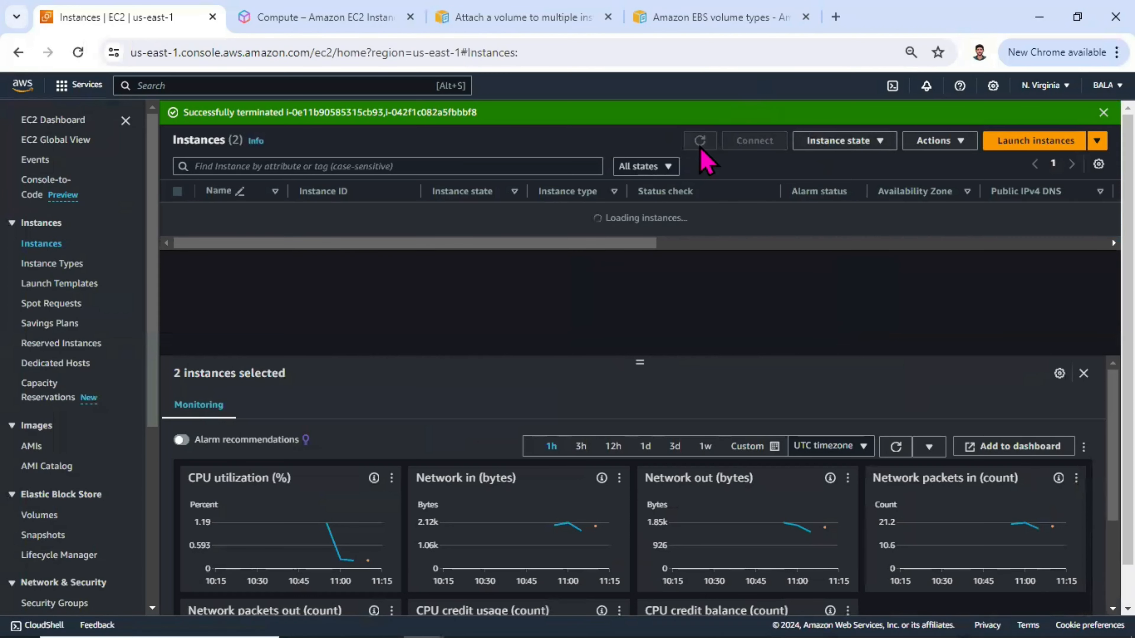
{"action": "left_click", "coordinate": [1043, 141]}
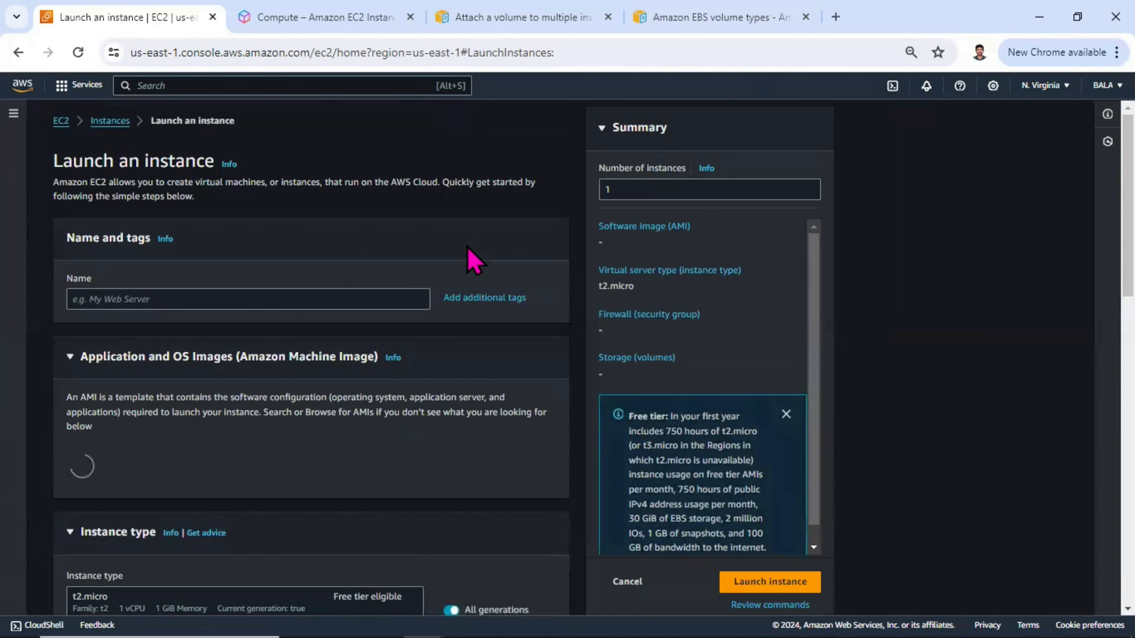
Enter an instance name beginning with "EBS_" and select the ubuntu key pair, keeping the default Amazon Linux 2023 AMI and t2.micro type
{"action": "left_click", "coordinate": [205, 296]}
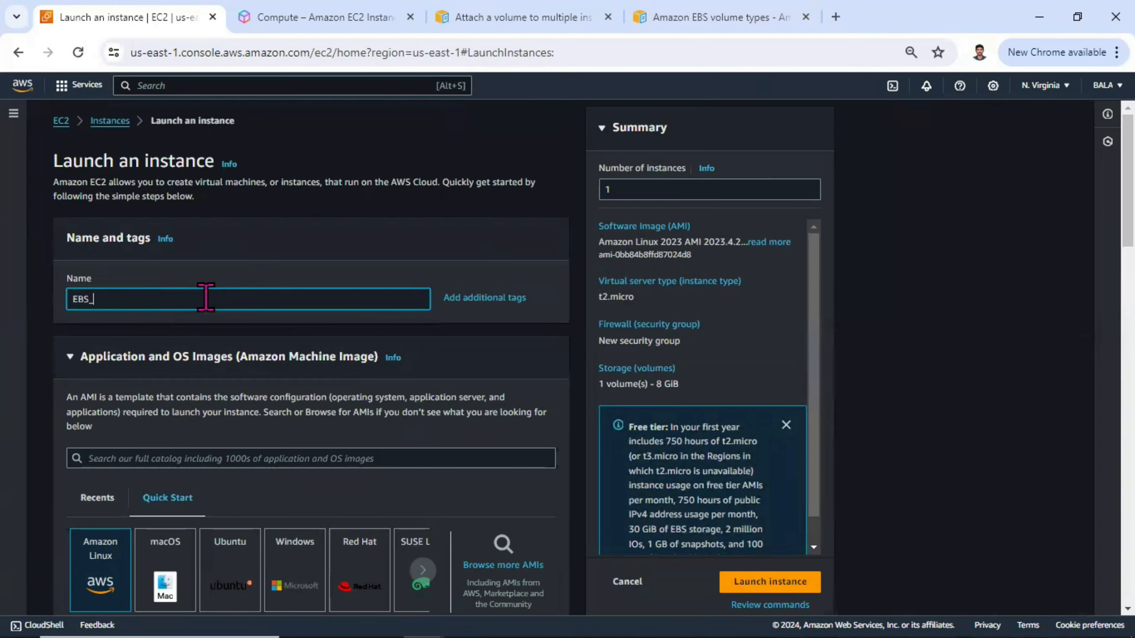
{"action": "scroll", "coordinate": [179, 308], "scroll_direction": "down", "scroll_amount": 6}
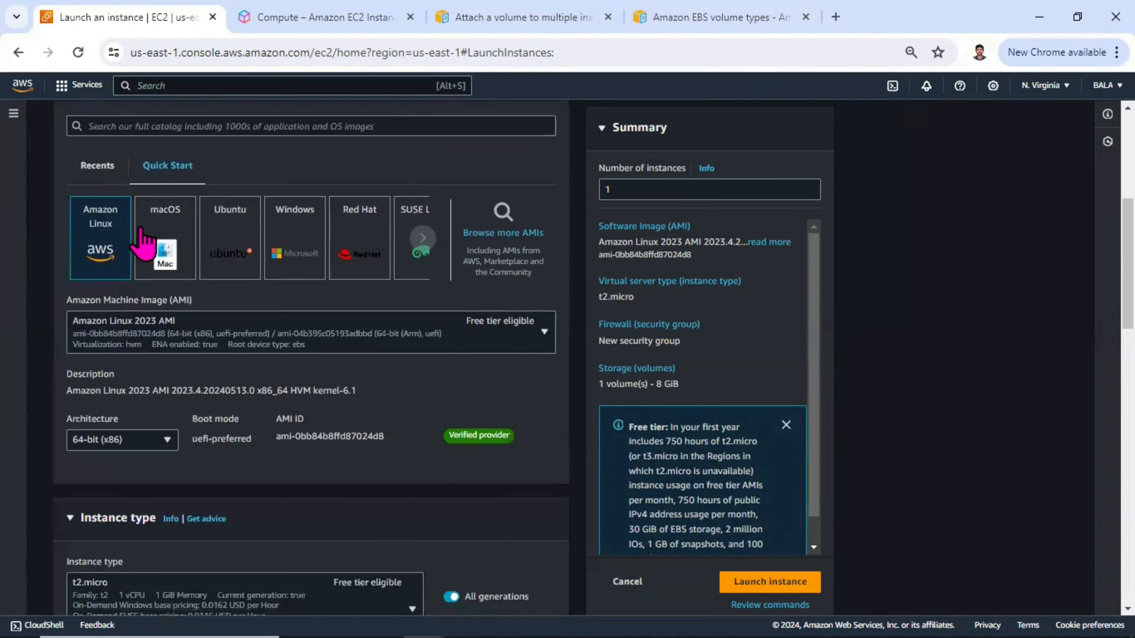
{"action": "scroll", "coordinate": [103, 267], "scroll_direction": "down", "scroll_amount": 5}
{"action": "scroll", "coordinate": [108, 251], "scroll_direction": "up", "scroll_amount": 3}
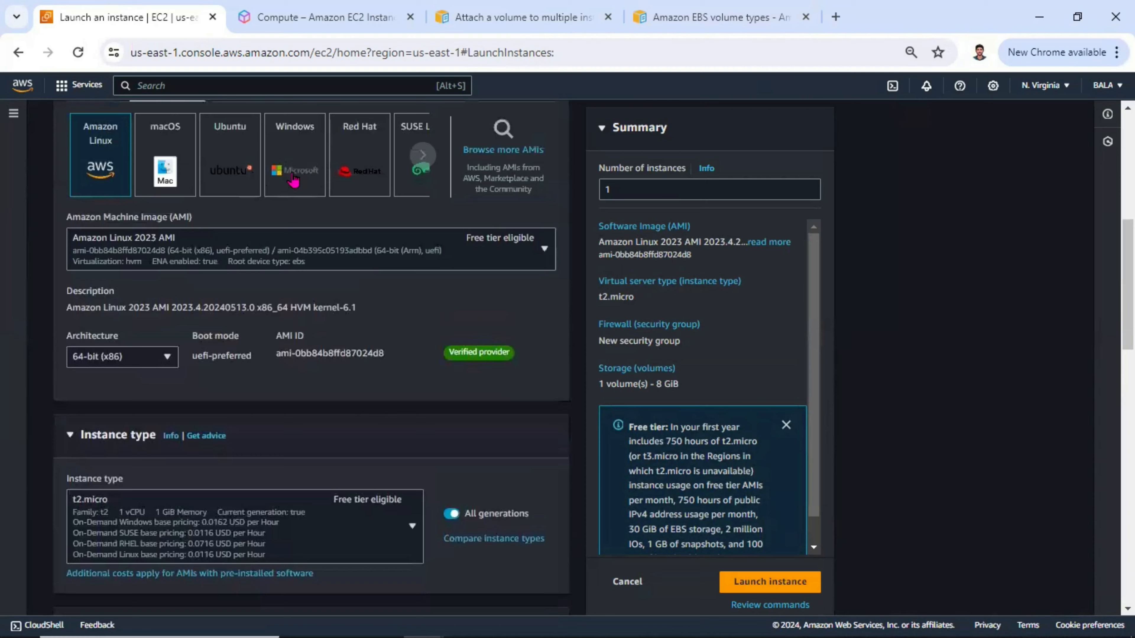
{"action": "scroll", "coordinate": [189, 272], "scroll_direction": "down", "scroll_amount": 1}
{"action": "scroll", "coordinate": [213, 394], "scroll_direction": "down", "scroll_amount": 3}
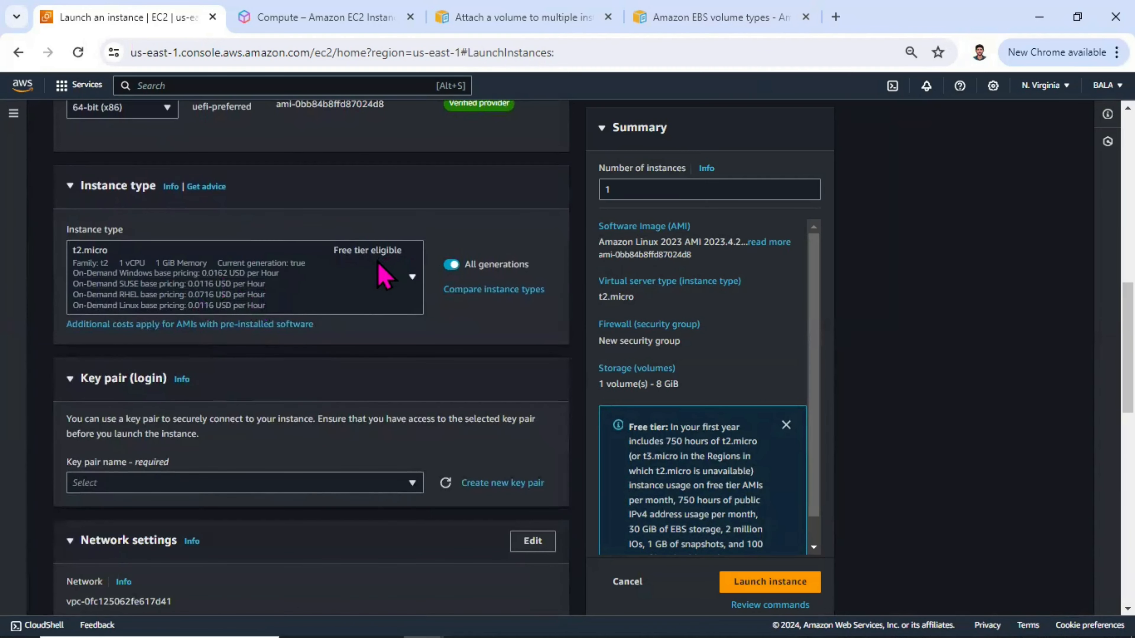
{"action": "scroll", "coordinate": [284, 226], "scroll_direction": "down", "scroll_amount": 5}
{"action": "left_click", "coordinate": [284, 234]}
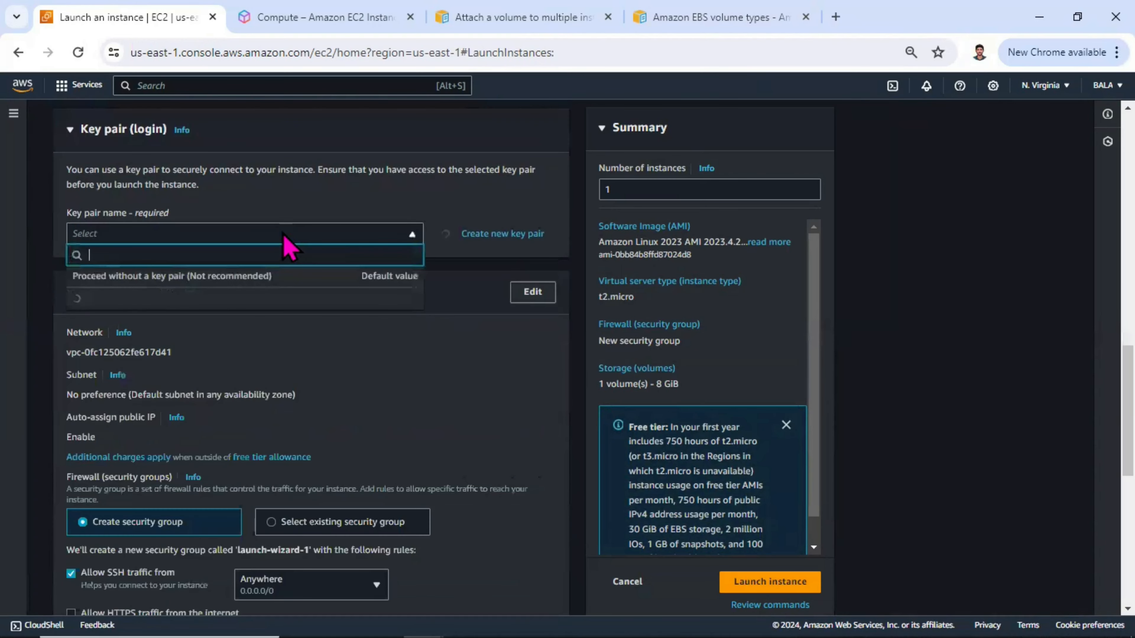
{"action": "left_click", "coordinate": [200, 345]}
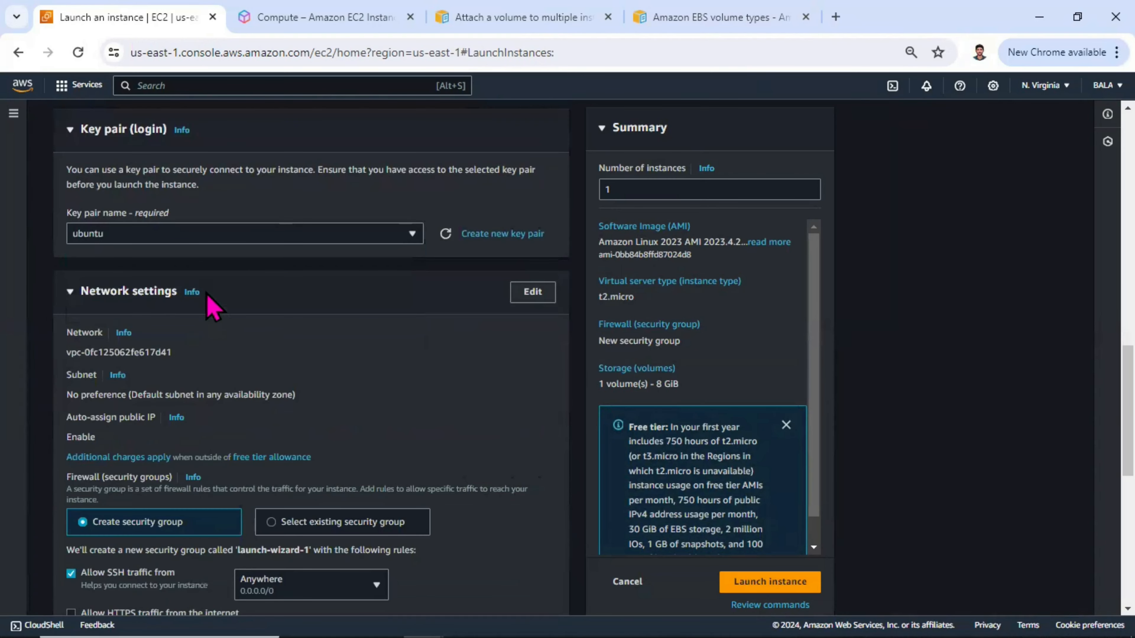
Assign the existing security group ssh_sg to the instance instead of creating a new one
{"action": "scroll", "coordinate": [225, 298], "scroll_direction": "down", "scroll_amount": 5}
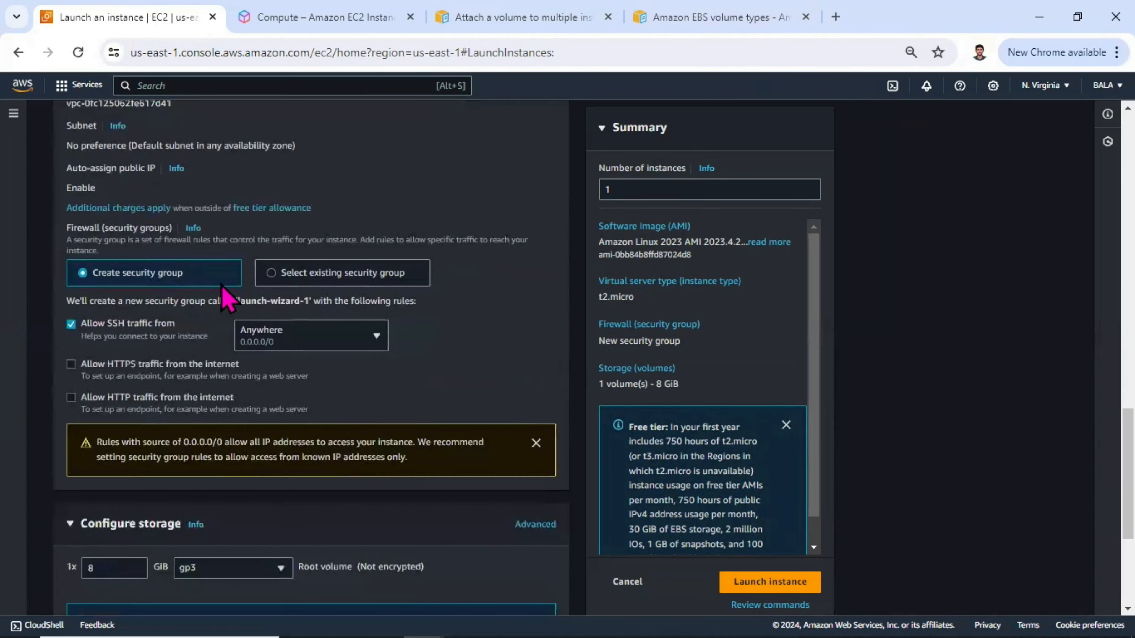
{"action": "left_click", "coordinate": [279, 273]}
{"action": "left_click", "coordinate": [291, 322]}
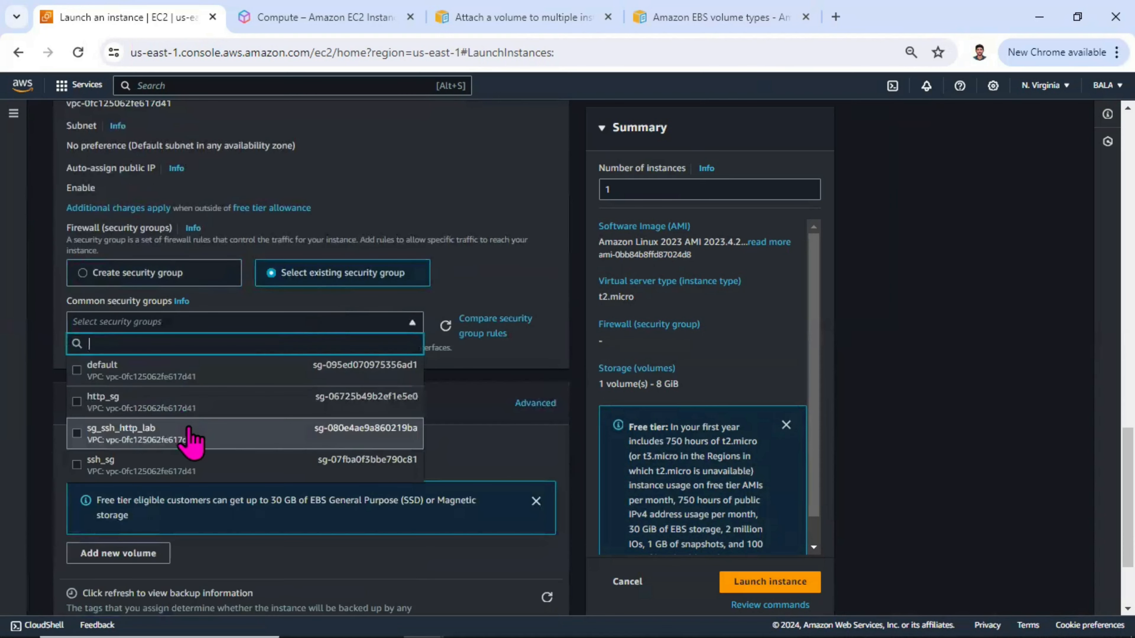
{"action": "left_click", "coordinate": [193, 469]}
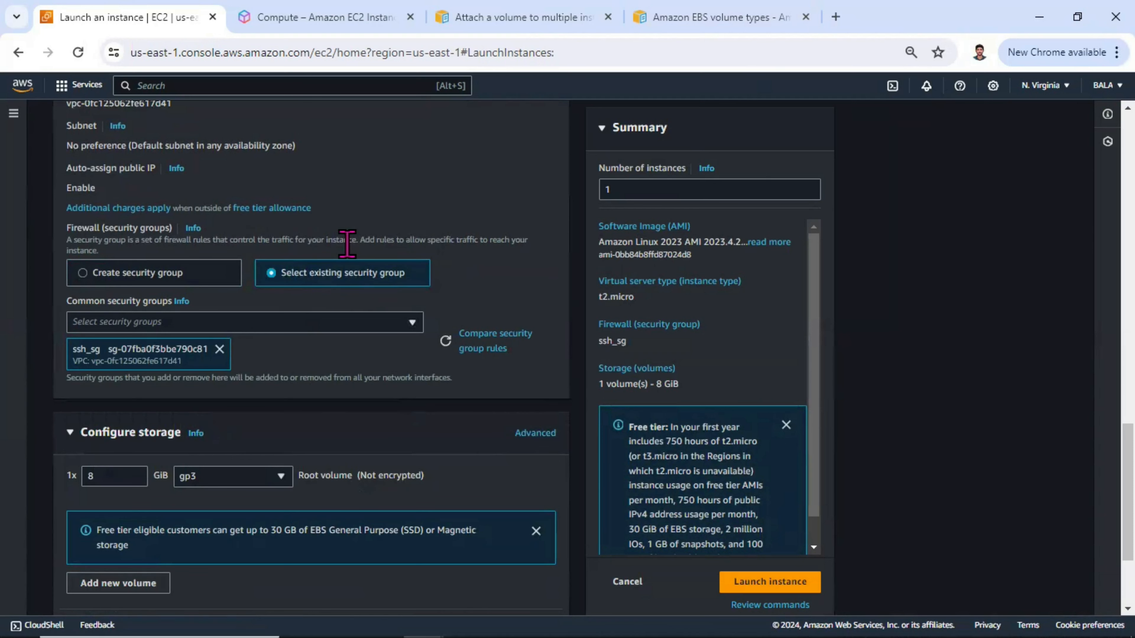
Set the root volume's type to General purpose SSD (gp2), keeping its size at 8 GiB
{"action": "scroll", "coordinate": [517, 264], "scroll_direction": "down", "scroll_amount": 3}
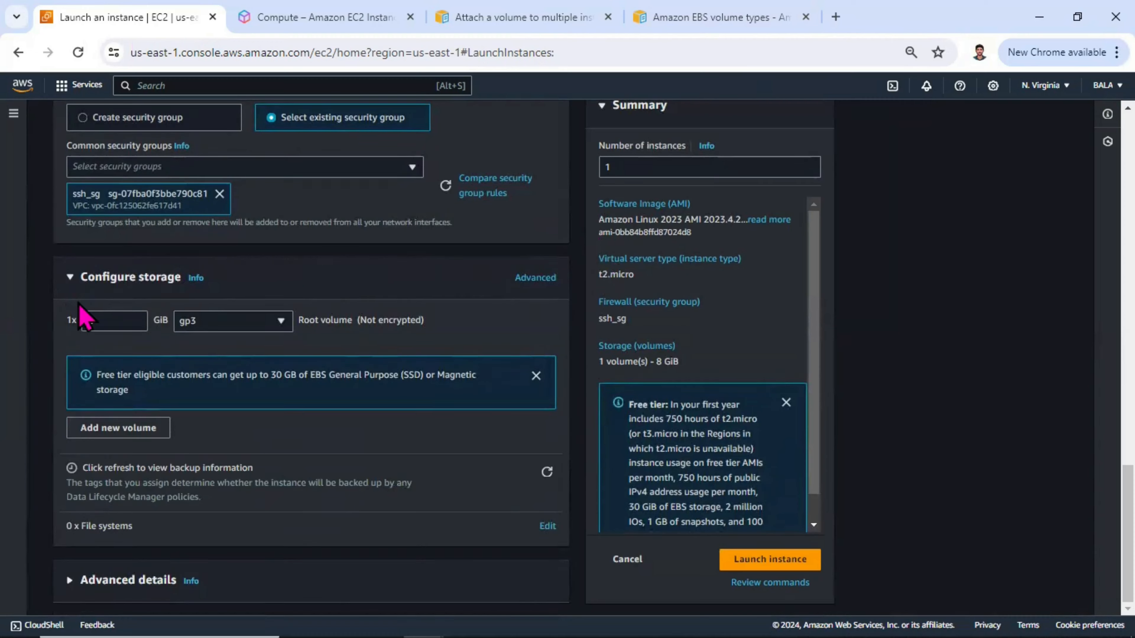
{"action": "scroll", "coordinate": [108, 320], "scroll_direction": "up", "scroll_amount": 12}
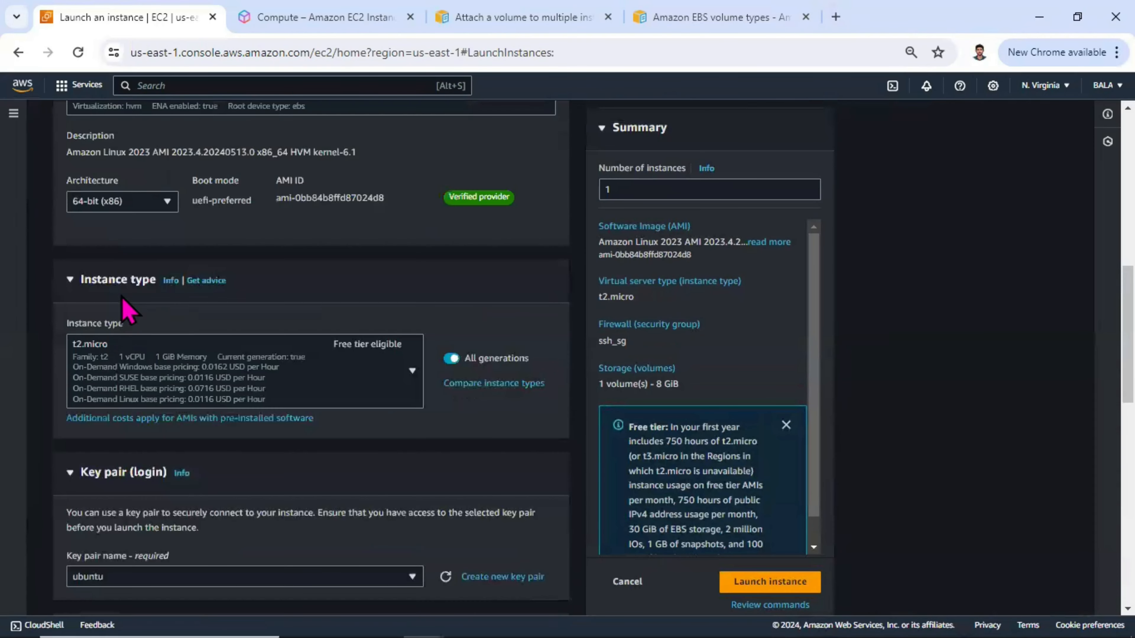
{"action": "scroll", "coordinate": [134, 300], "scroll_direction": "down", "scroll_amount": 12}
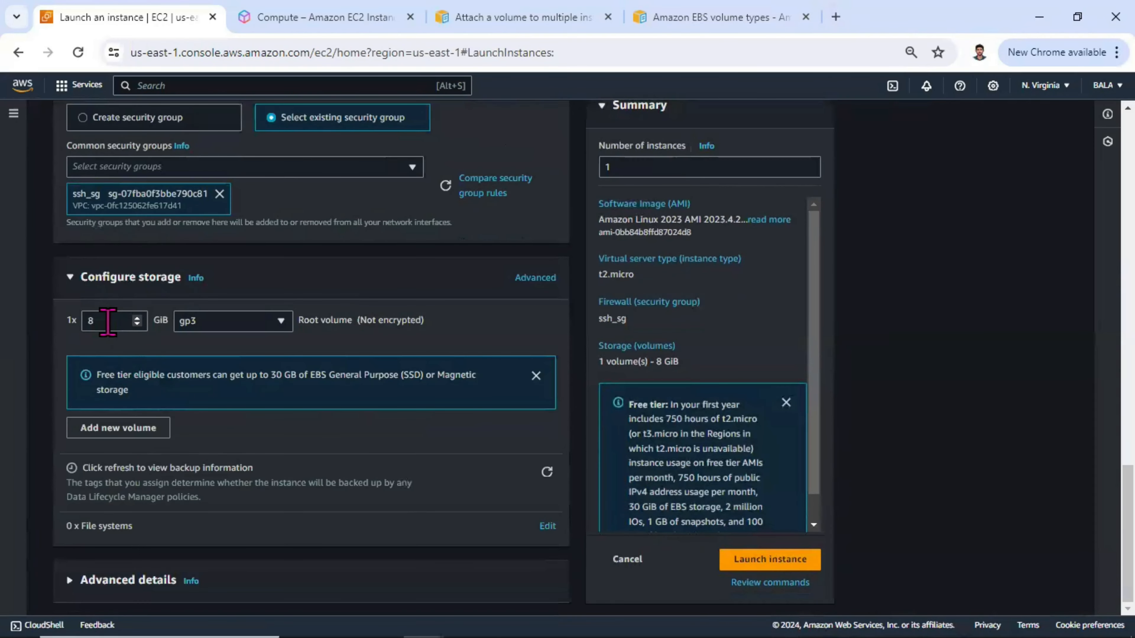
{"action": "double_click", "coordinate": [114, 321]}
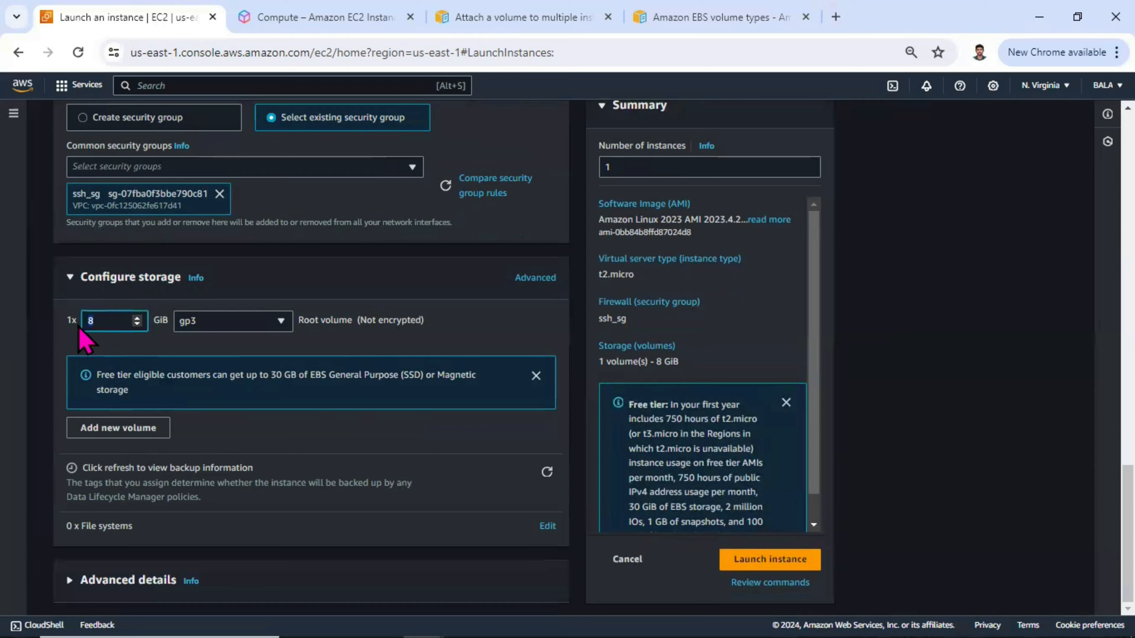
{"action": "left_click", "coordinate": [253, 336]}
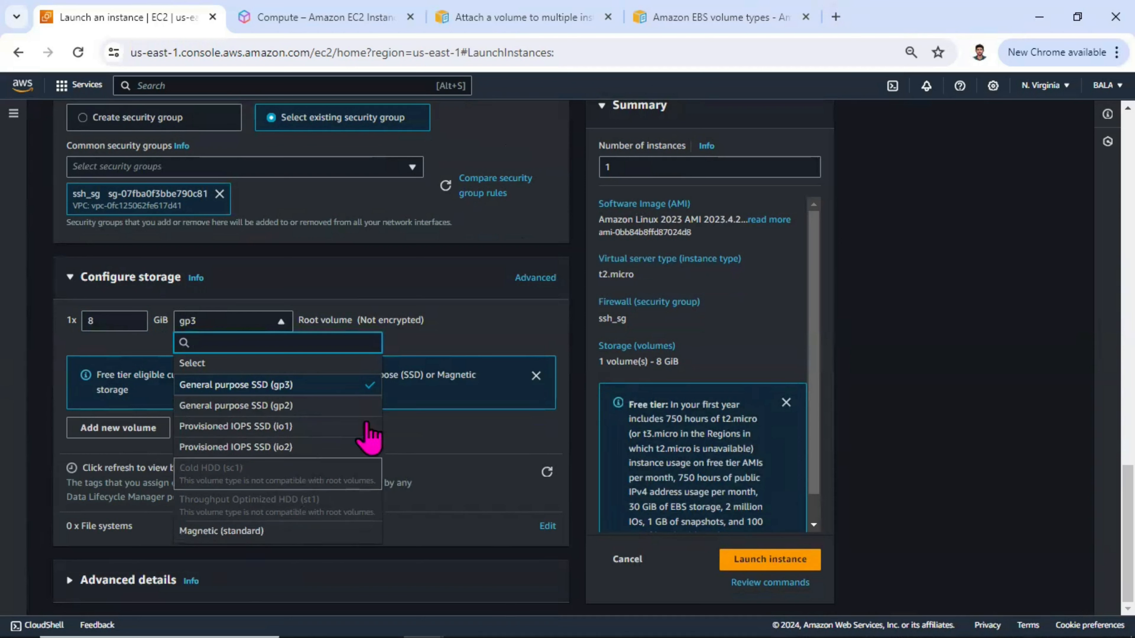
{"action": "left_click", "coordinate": [469, 321]}
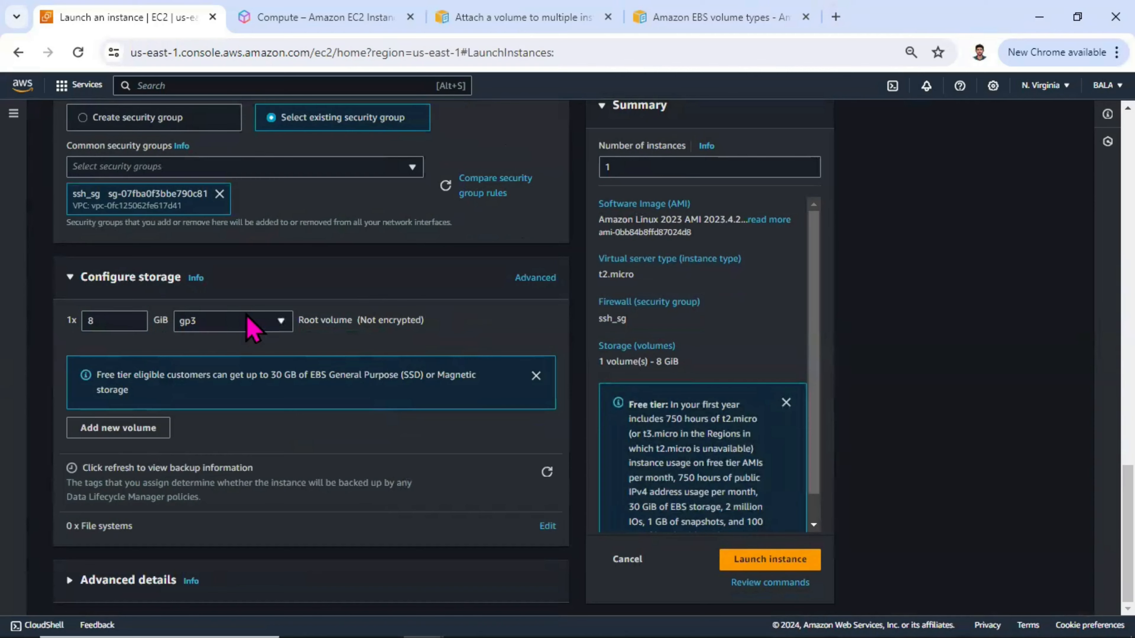
{"action": "left_click", "coordinate": [255, 321]}
{"action": "left_click", "coordinate": [250, 405]}
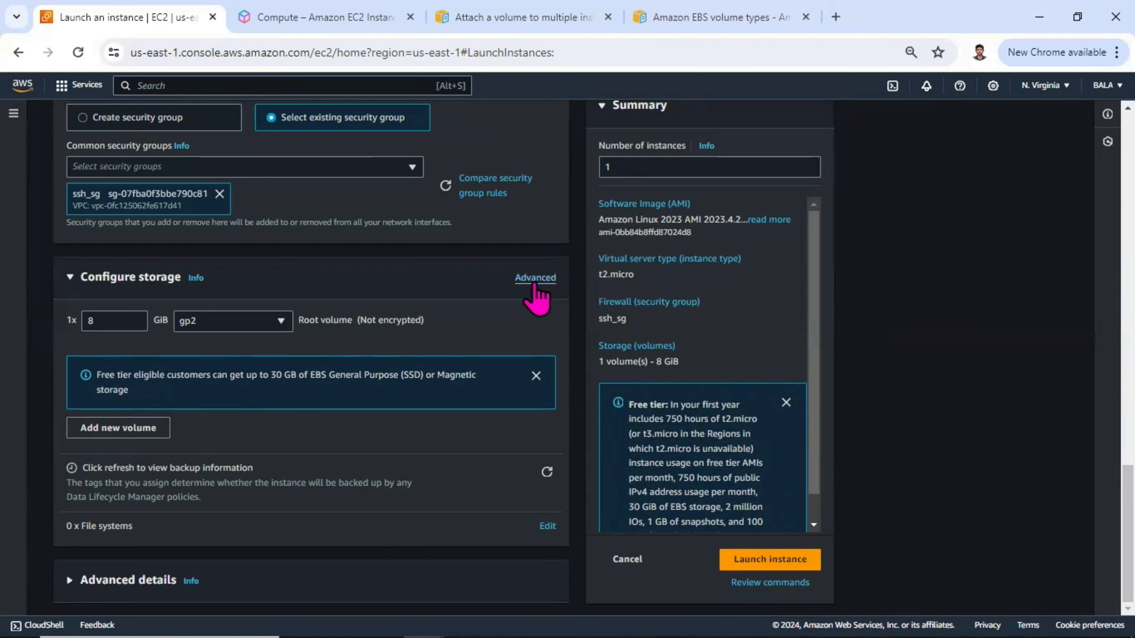
Show the advanced storage settings and examine the root volume's details, including its size, type and IOPS
{"action": "left_click", "coordinate": [547, 280]}
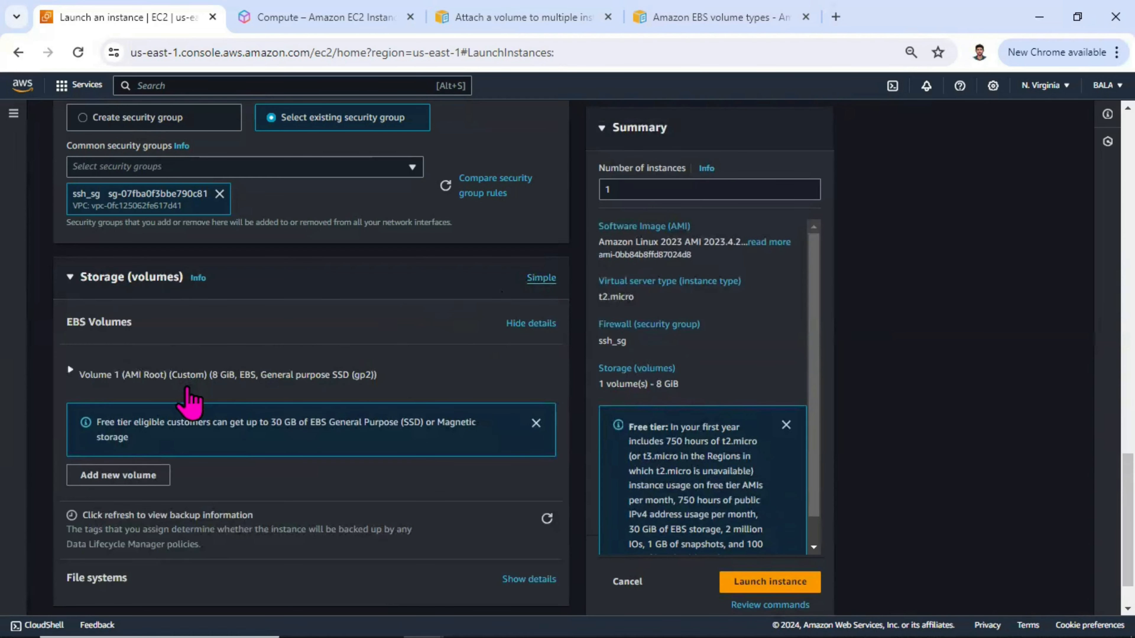
{"action": "left_click", "coordinate": [111, 378]}
{"action": "scroll", "coordinate": [134, 393], "scroll_direction": "down", "scroll_amount": 3}
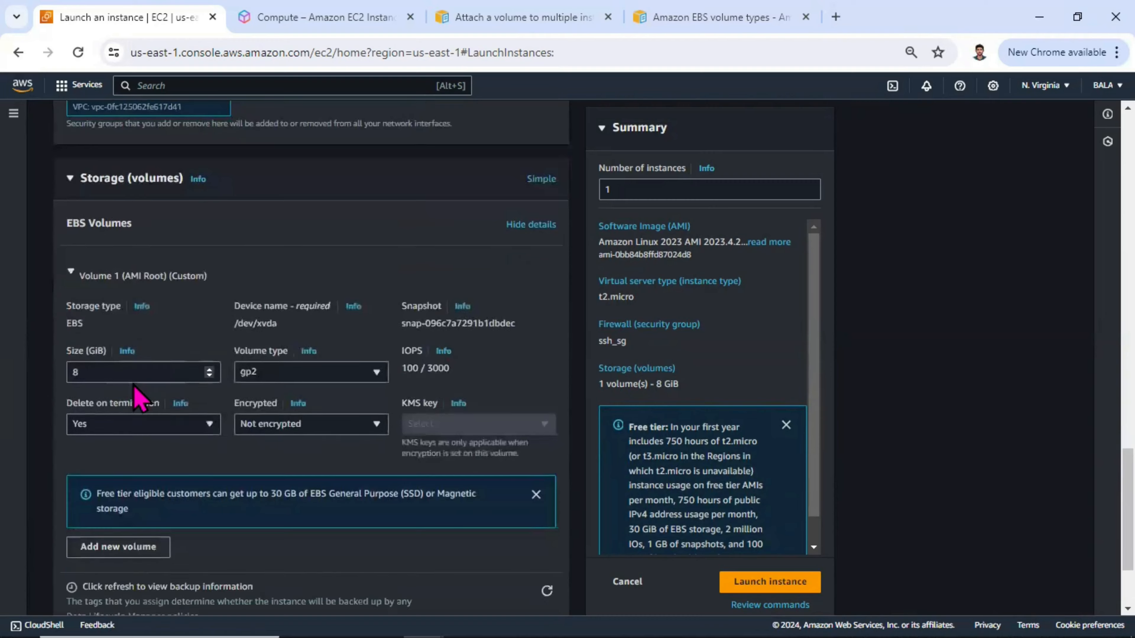
{"action": "scroll", "coordinate": [139, 393], "scroll_direction": "up", "scroll_amount": 3}
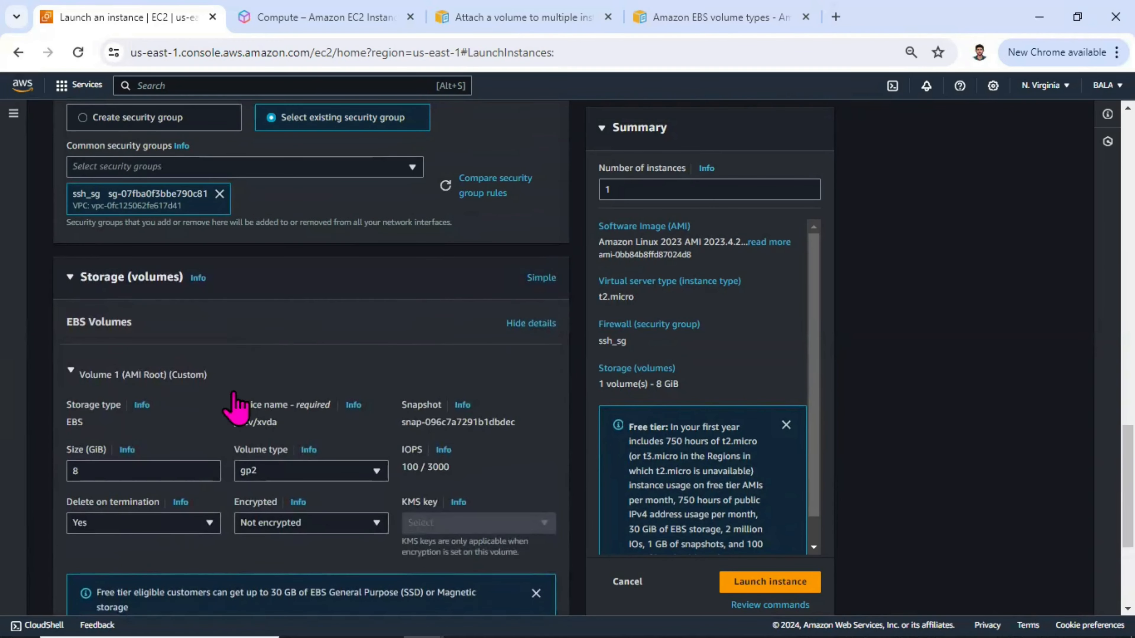
{"action": "scroll", "coordinate": [193, 371], "scroll_direction": "down", "scroll_amount": 2}
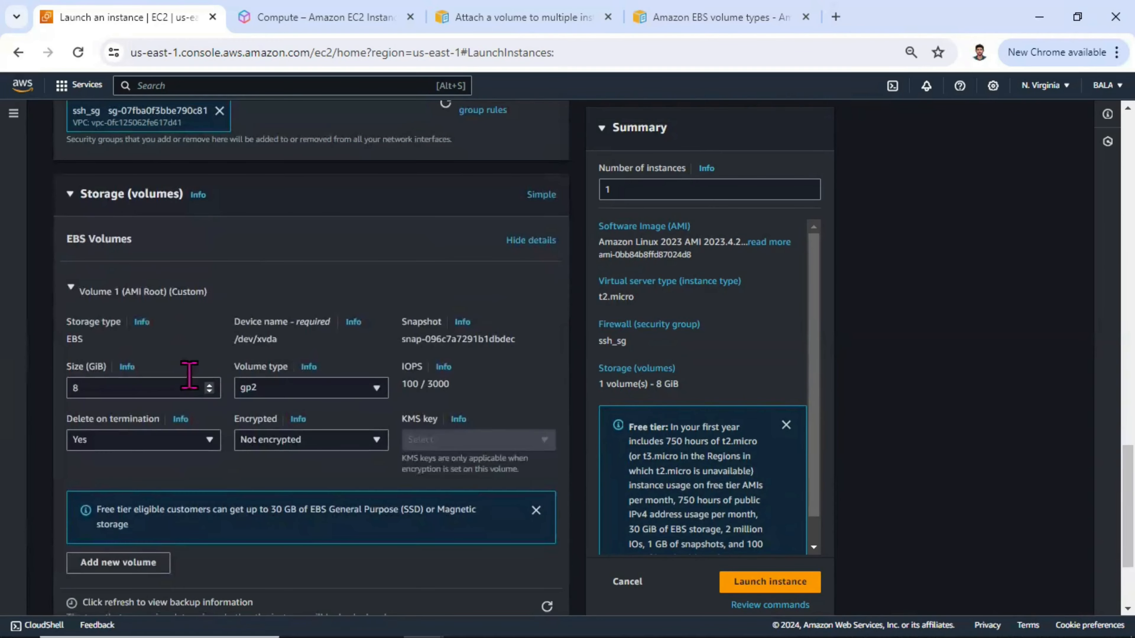
{"action": "left_click", "coordinate": [541, 194]}
{"action": "left_click", "coordinate": [534, 281]}
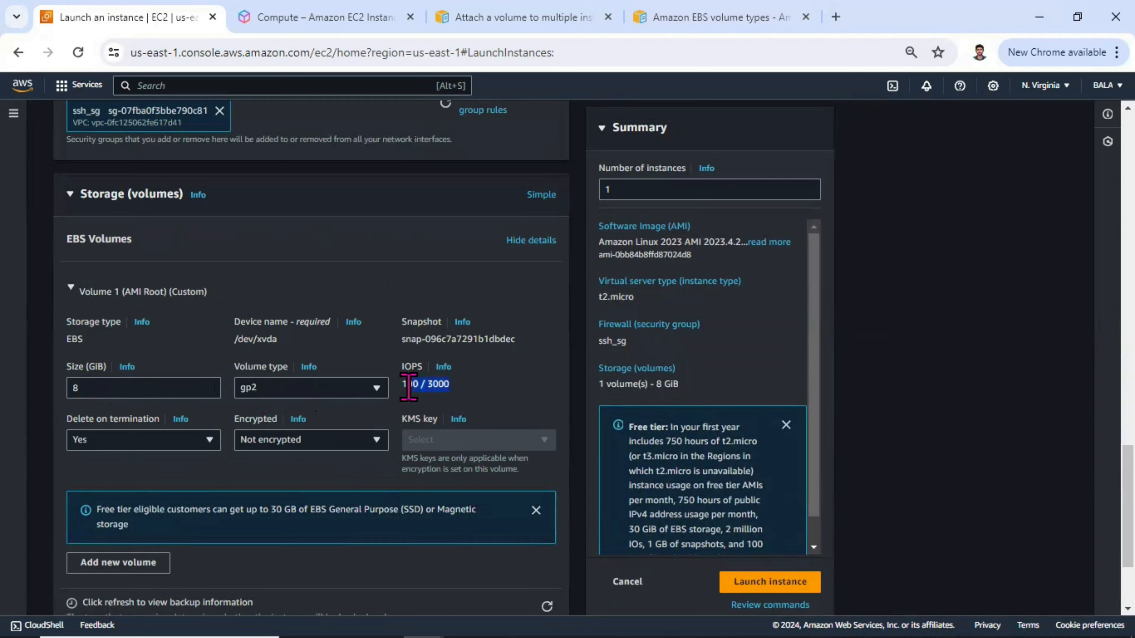
Examine the root volume's encryption and delete-on-termination choices, leaving them at Not encrypted and Yes
{"action": "left_click", "coordinate": [308, 444]}
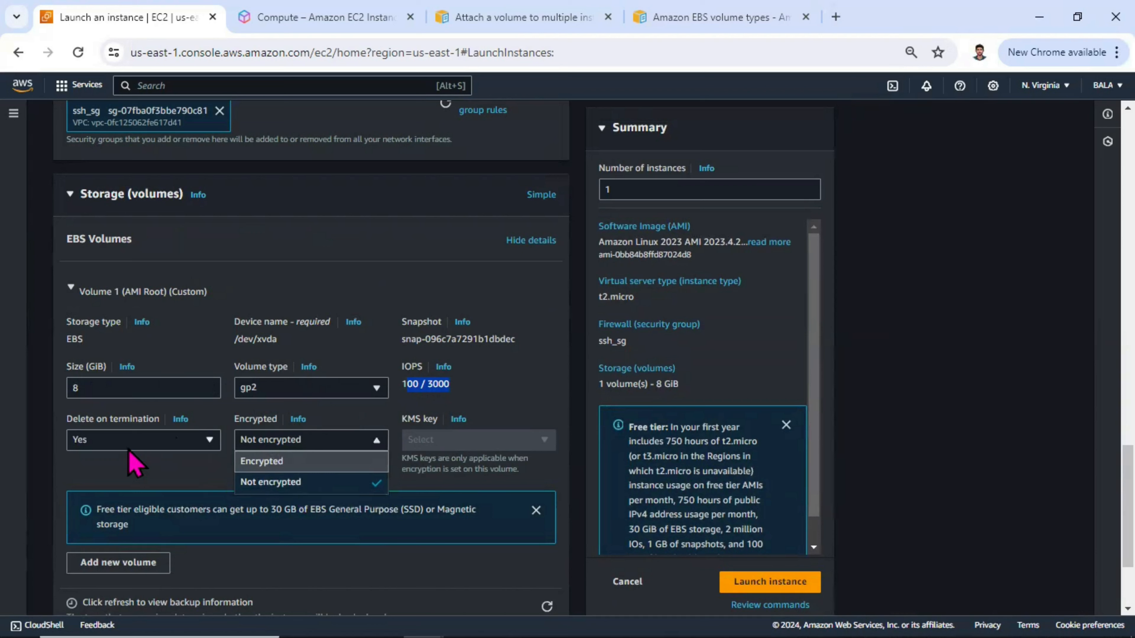
{"action": "left_click_drag", "start_coordinate": [65, 419], "coordinate": [146, 433]}
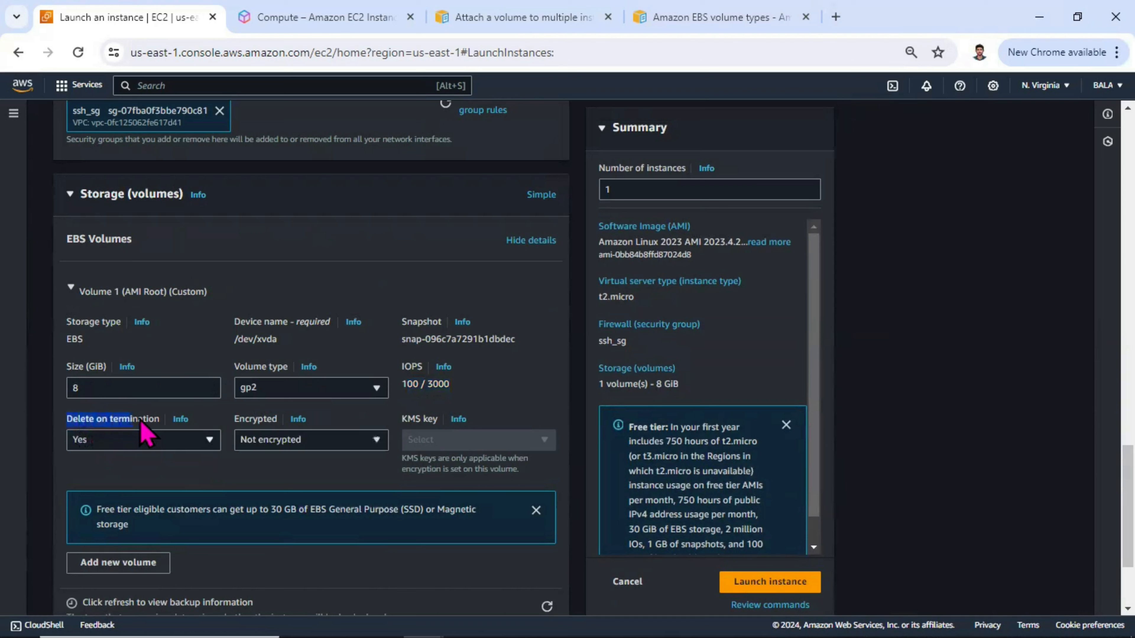
{"action": "left_click", "coordinate": [141, 446]}
{"action": "left_click", "coordinate": [139, 438]}
{"action": "left_click", "coordinate": [166, 442]}
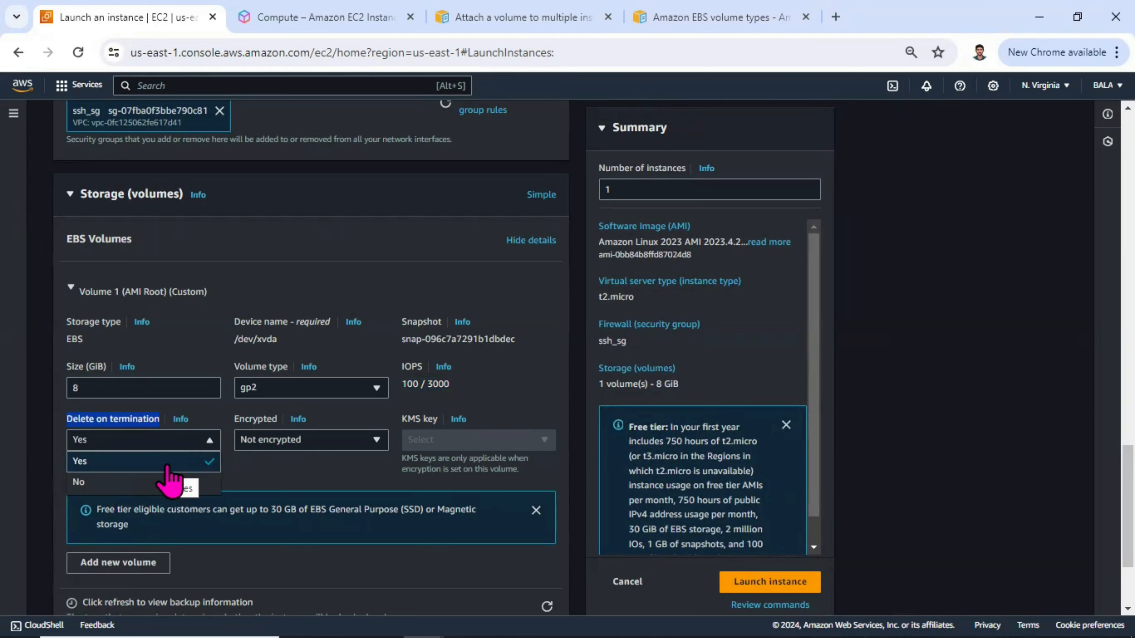
{"action": "left_click", "coordinate": [114, 446]}
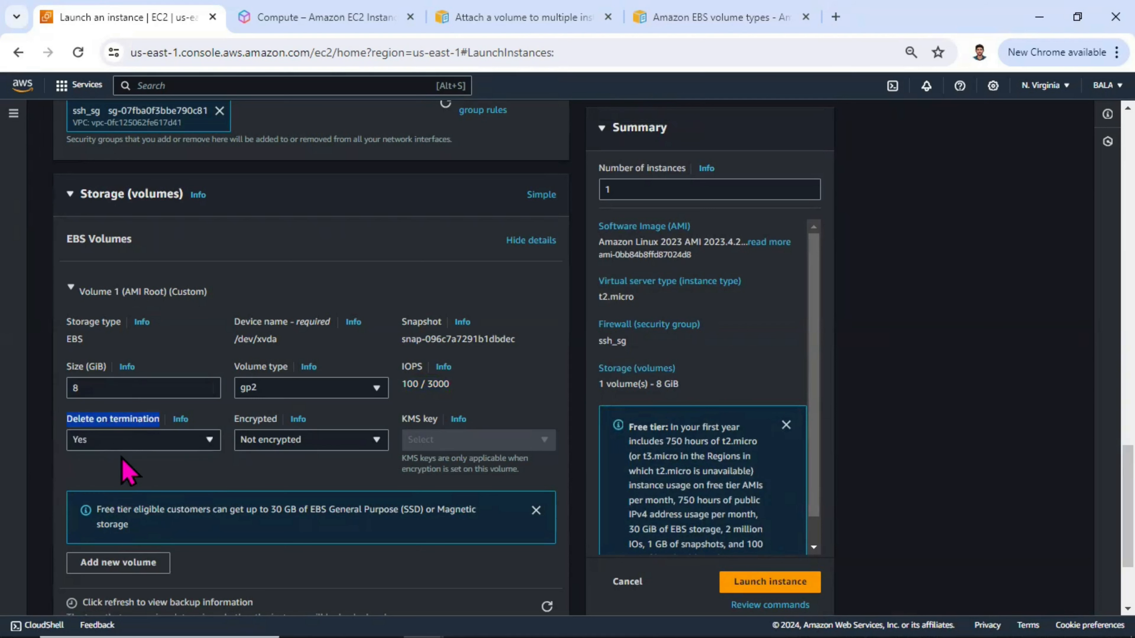
Launch the instance with these settings and return to a refreshed instances list
{"action": "scroll", "coordinate": [266, 337], "scroll_direction": "down", "scroll_amount": 3}
{"action": "scroll", "coordinate": [311, 404], "scroll_direction": "up", "scroll_amount": 5}
{"action": "scroll", "coordinate": [790, 507], "scroll_direction": "down", "scroll_amount": 5}
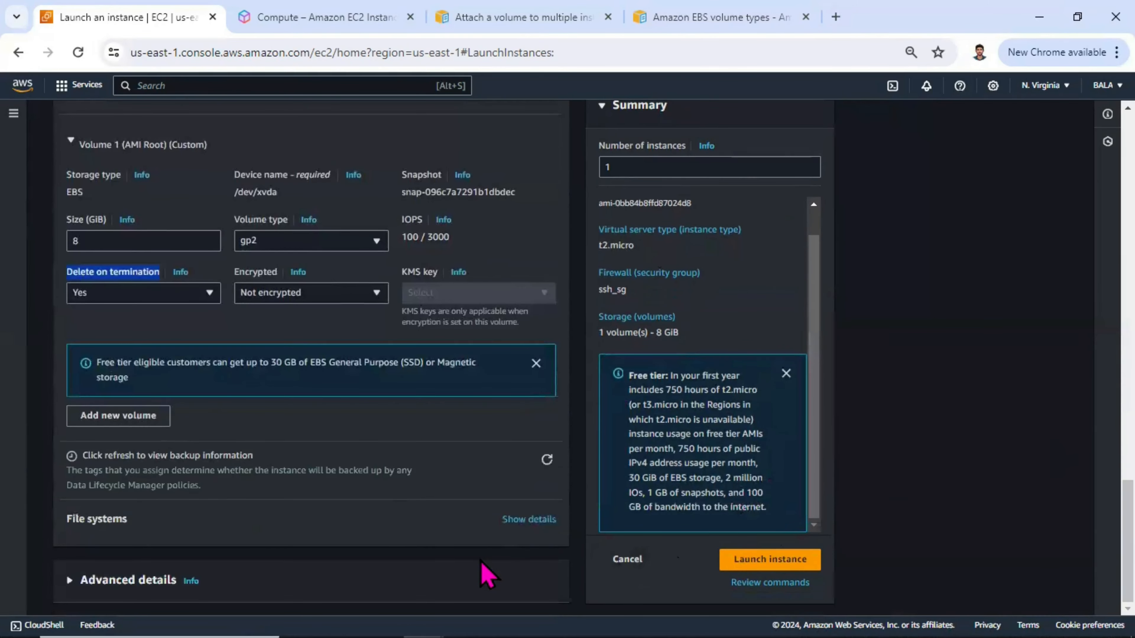
{"action": "left_click", "coordinate": [768, 559]}
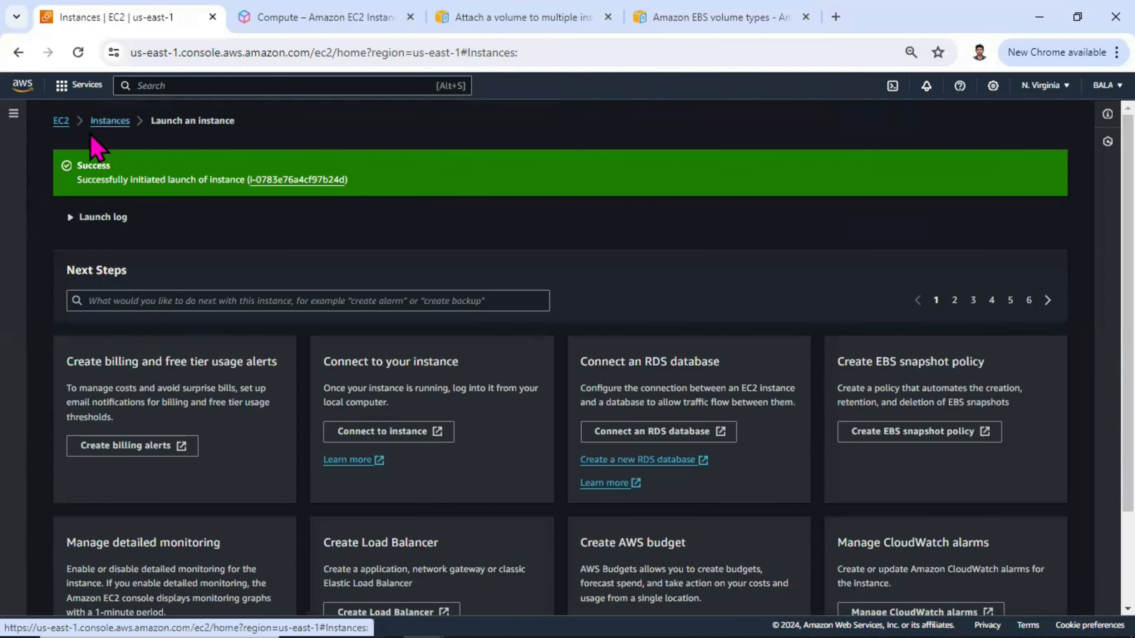
{"action": "left_click", "coordinate": [101, 120]}
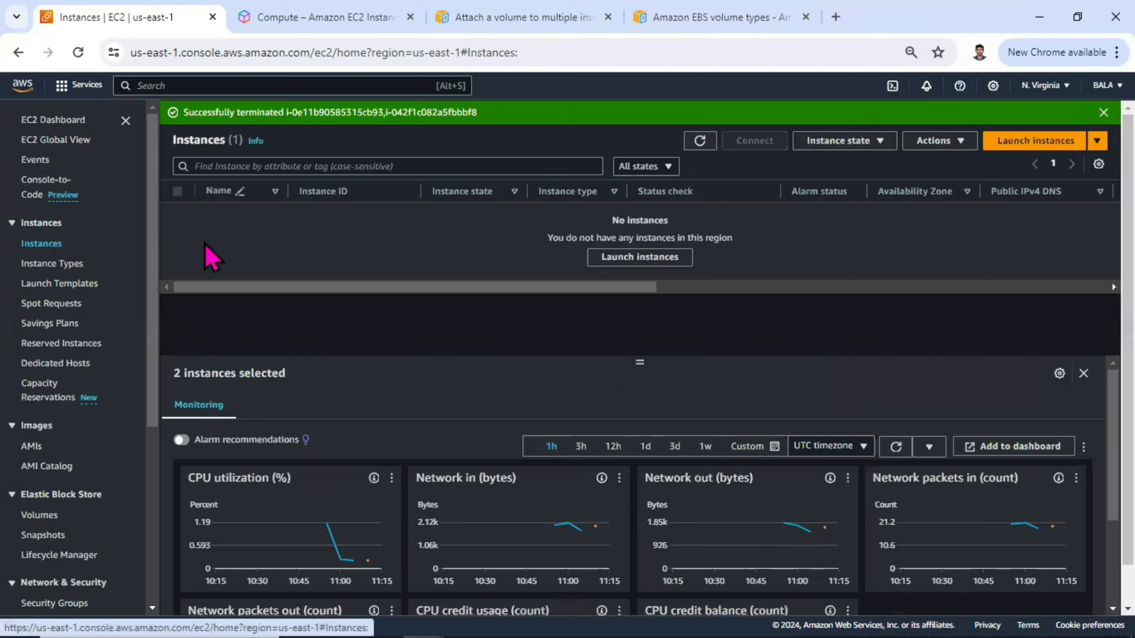
{"action": "left_click", "coordinate": [701, 141]}
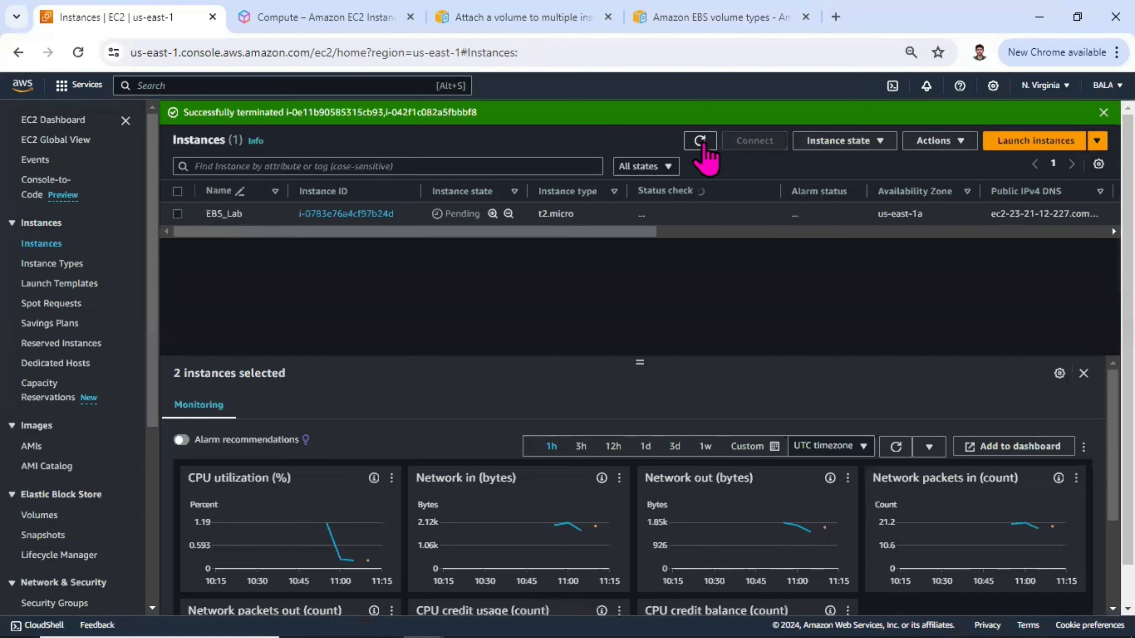
Select the EBS_Lab instance and examine the root device details in its storage information
{"action": "left_click", "coordinate": [178, 213]}
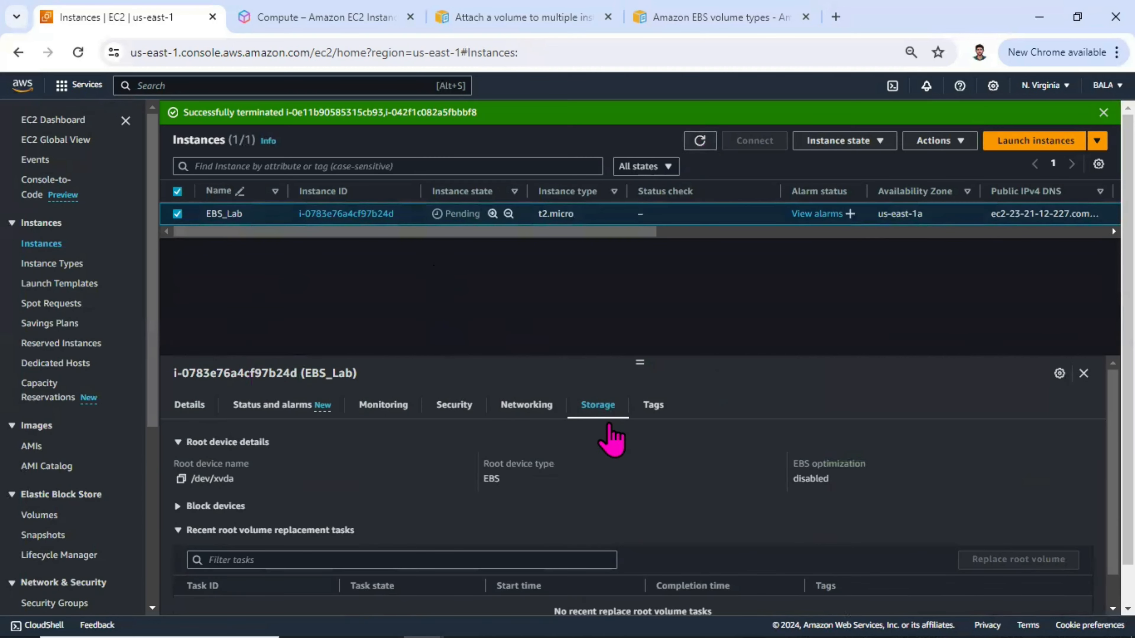
{"action": "left_click_drag", "start_coordinate": [271, 475], "coordinate": [165, 475]}
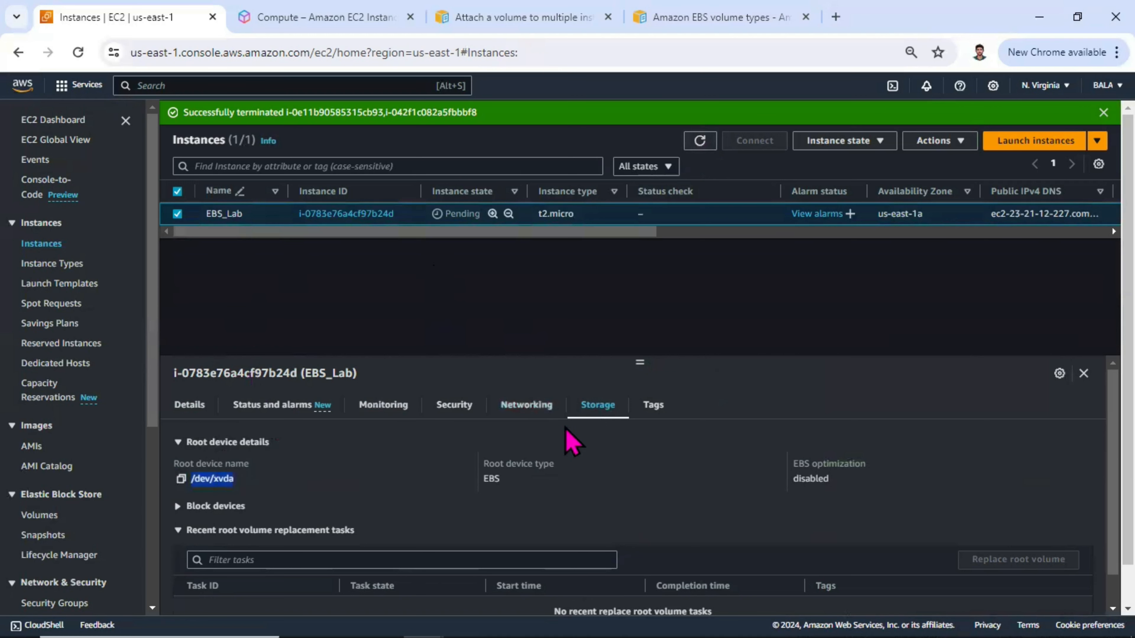
{"action": "scroll", "coordinate": [580, 523], "scroll_direction": "down", "scroll_amount": 1}
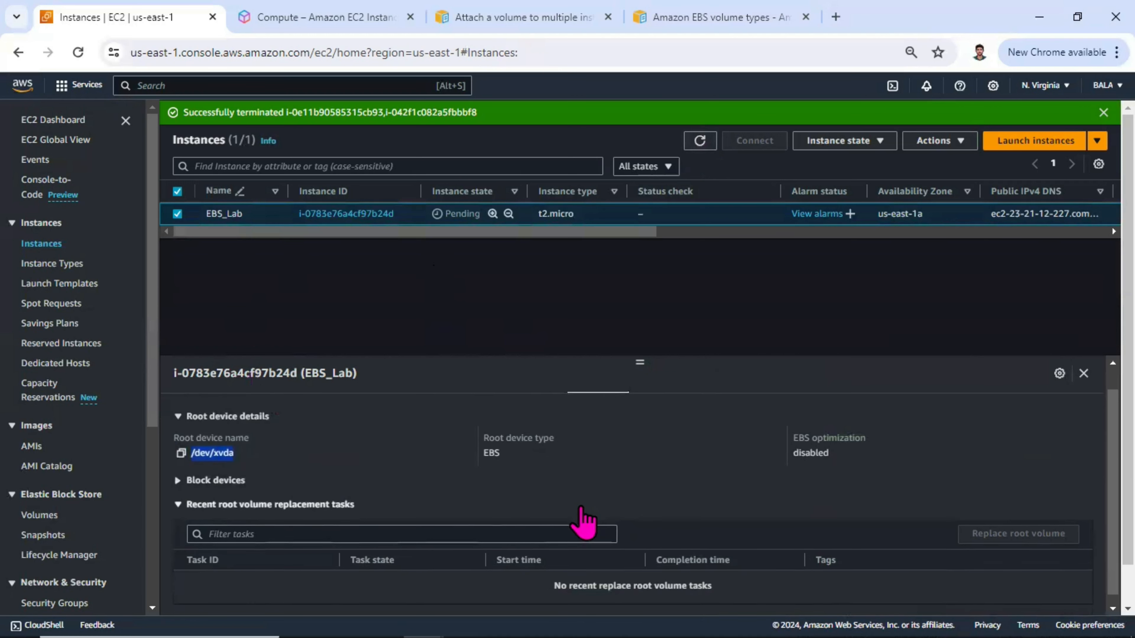
Refresh the instance's status and expand its block devices to check the attached volume's size and attachment status
{"action": "left_click", "coordinate": [701, 143]}
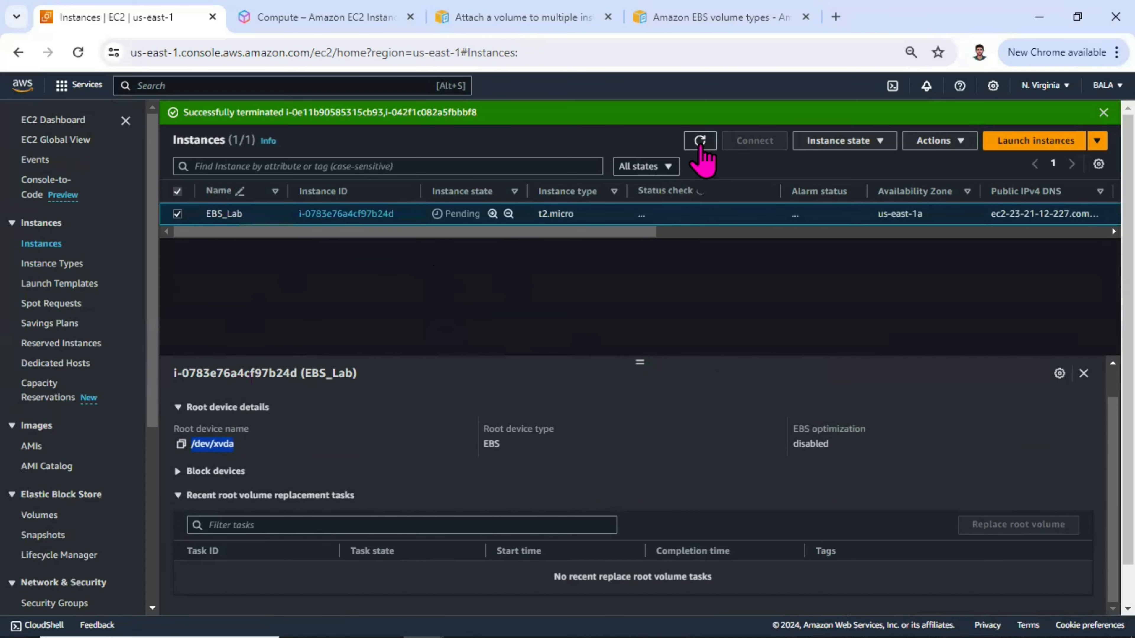
{"action": "left_click", "coordinate": [701, 147]}
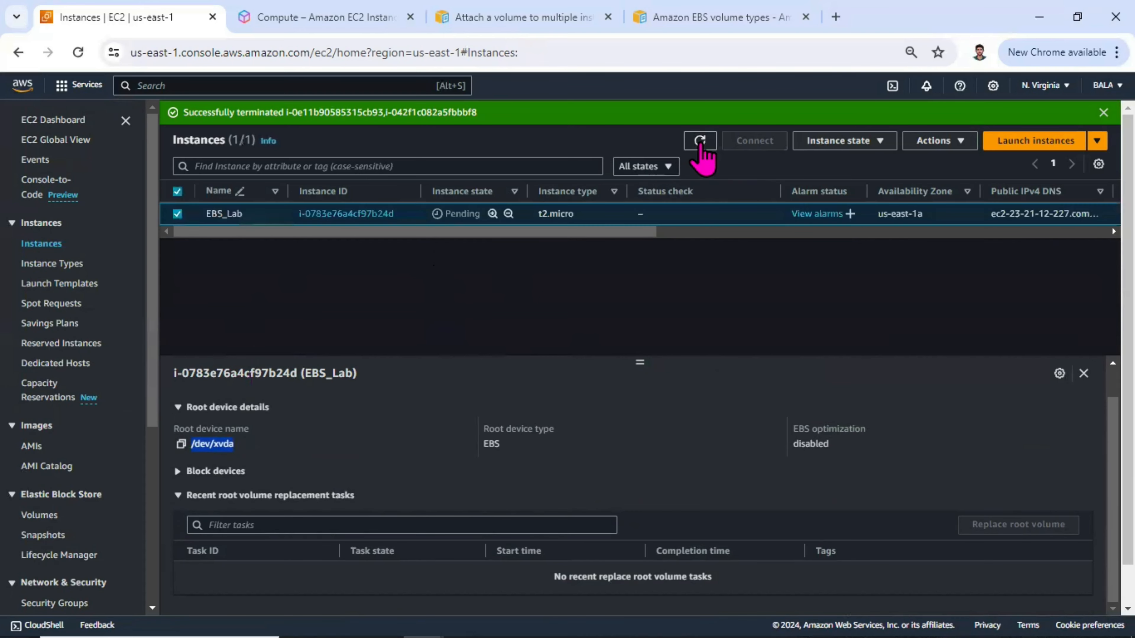
{"action": "left_click", "coordinate": [701, 142]}
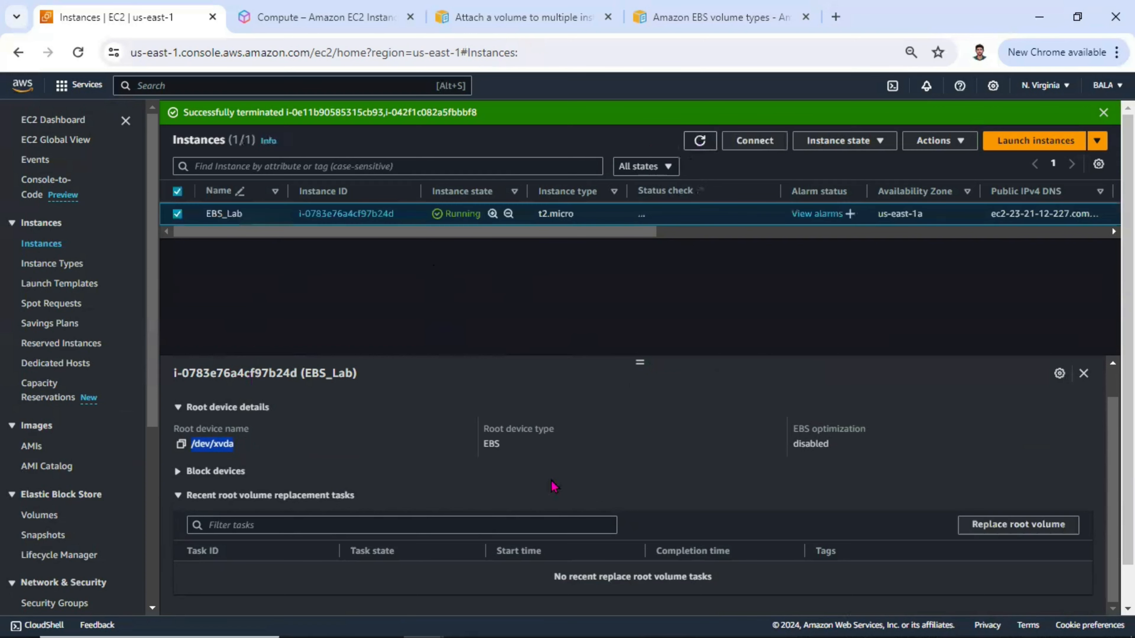
{"action": "left_click", "coordinate": [196, 475]}
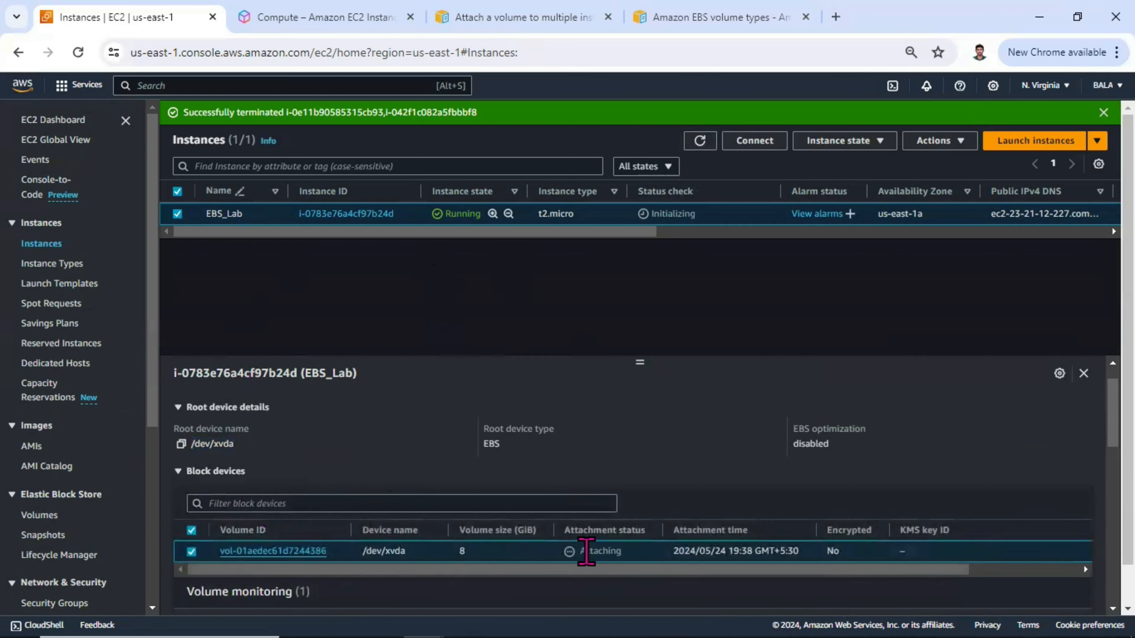
{"action": "left_click_drag", "start_coordinate": [473, 558], "coordinate": [416, 553]}
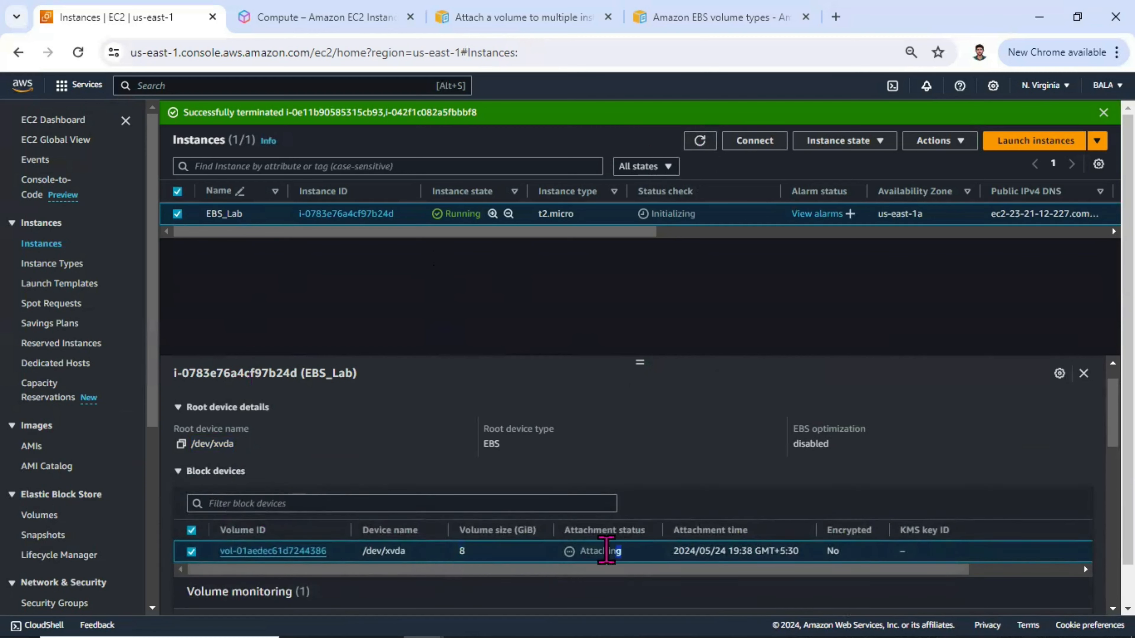
{"action": "left_click_drag", "start_coordinate": [625, 551], "coordinate": [557, 555]}
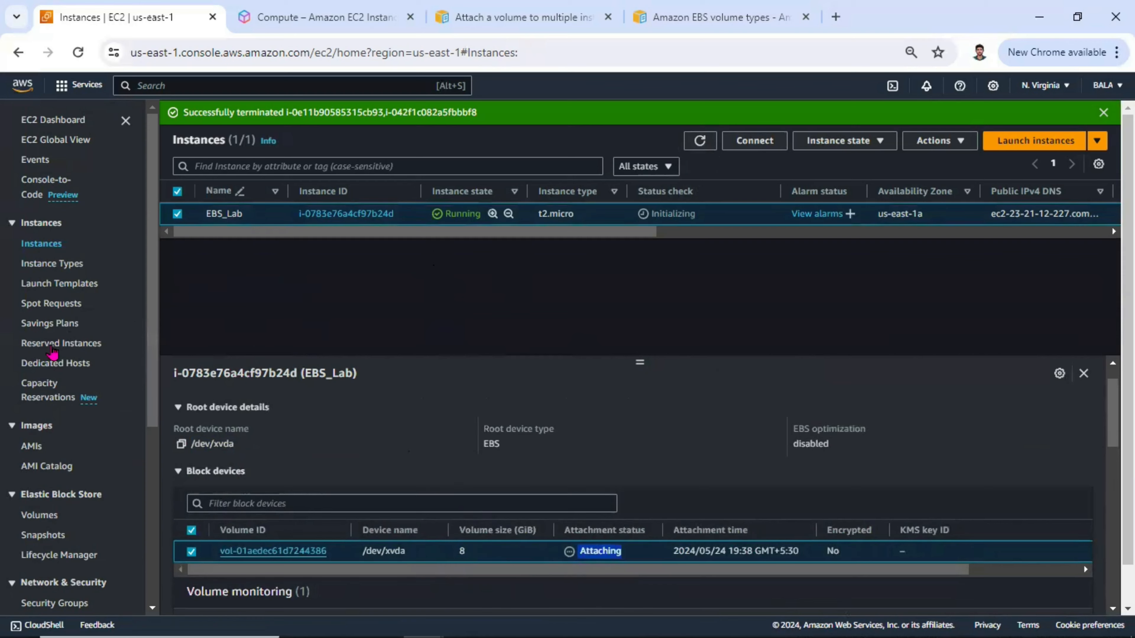
Open the Elastic Block Store volumes list and check the root volume's entry
{"action": "scroll", "coordinate": [54, 460], "scroll_direction": "down", "scroll_amount": 5}
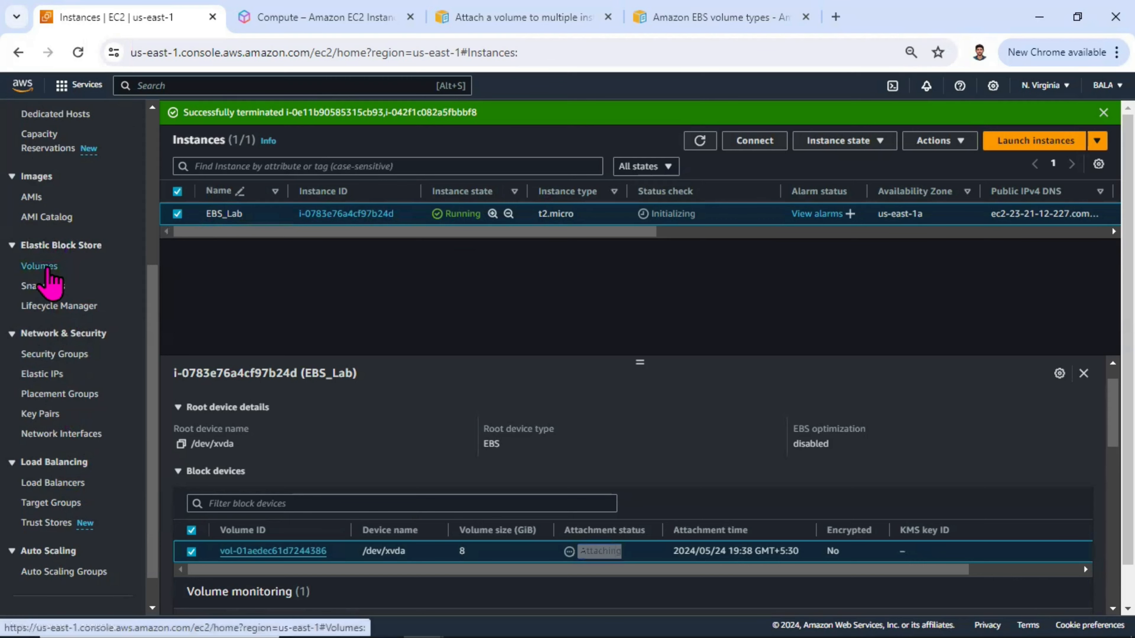
{"action": "left_click", "coordinate": [47, 270]}
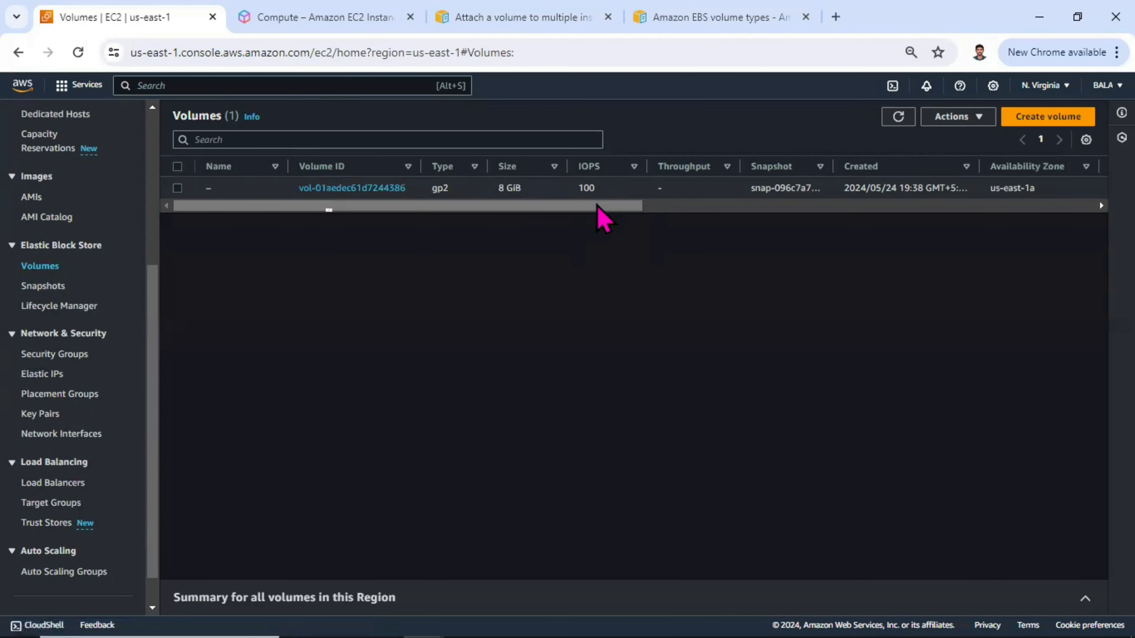
{"action": "left_click_drag", "start_coordinate": [597, 204], "coordinate": [481, 231]}
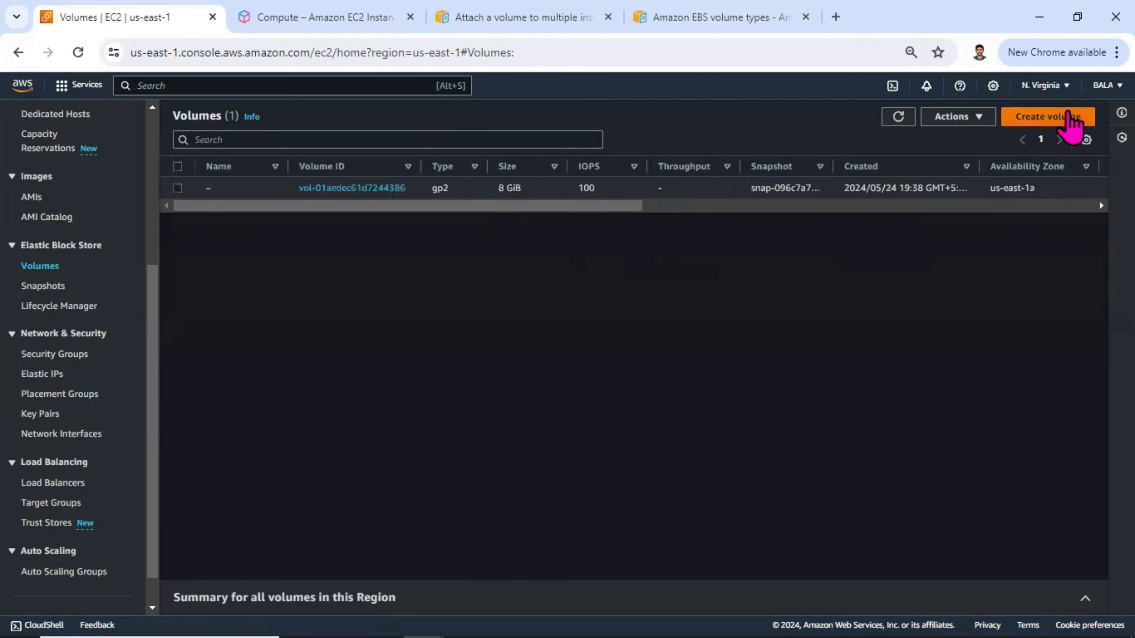
Start creating a new EBS volume and review the available volume types, keeping General Purpose SSD (gp3)
{"action": "left_click", "coordinate": [1068, 117]}
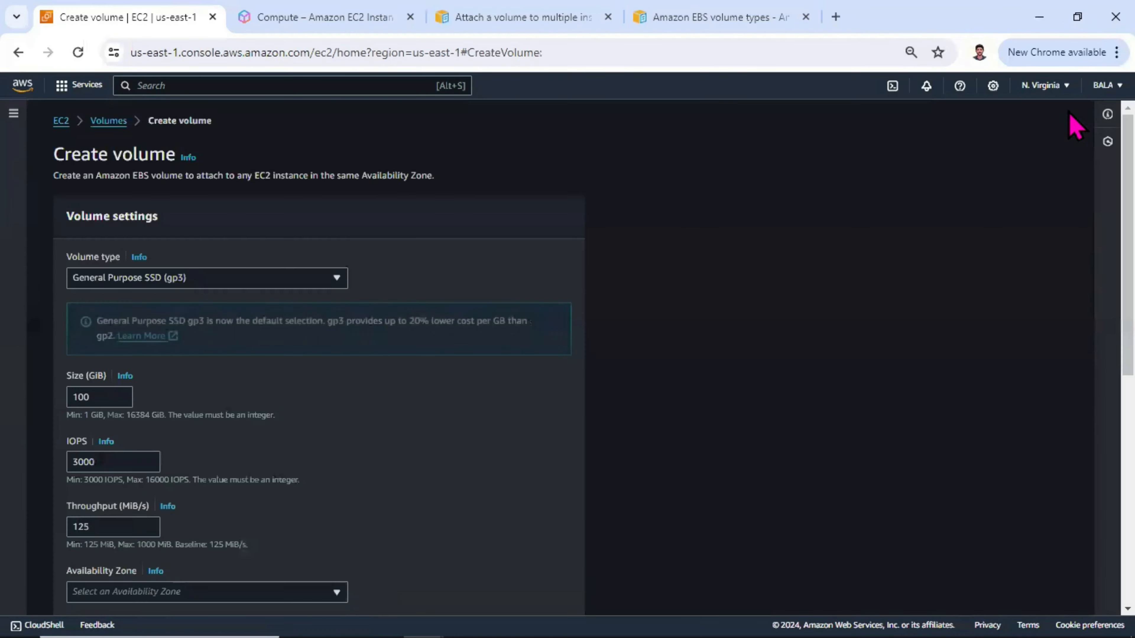
{"action": "left_click", "coordinate": [175, 278]}
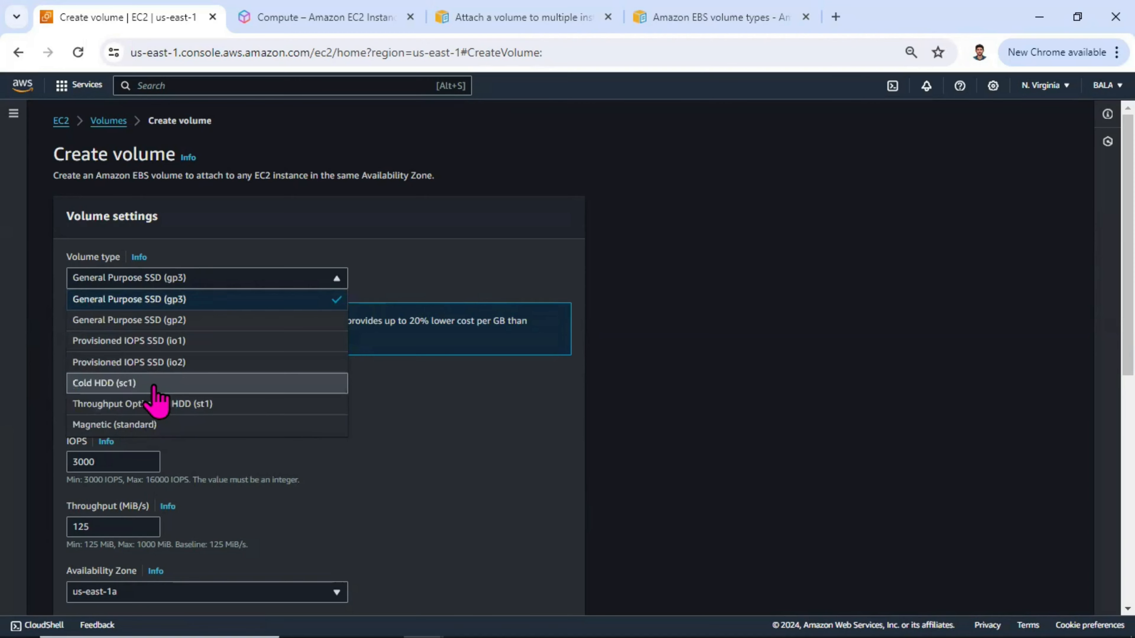
{"action": "left_click", "coordinate": [359, 418]}
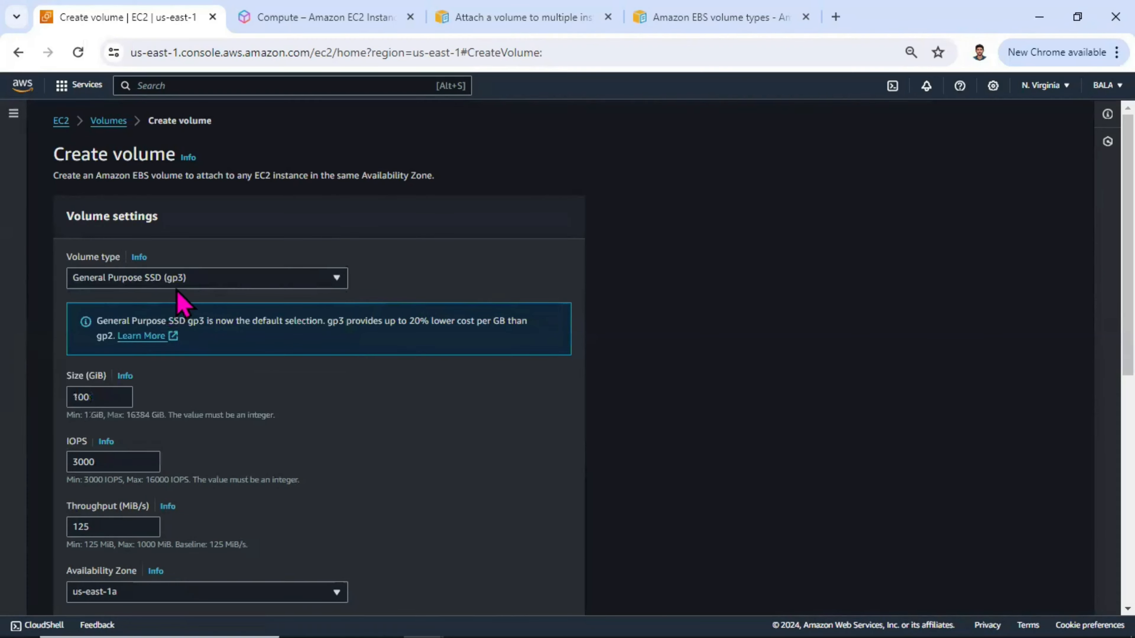
Keep General Purpose SSD (gp3) as the volume type and set the new volume's size to 10 GiB
{"action": "left_click", "coordinate": [190, 282]}
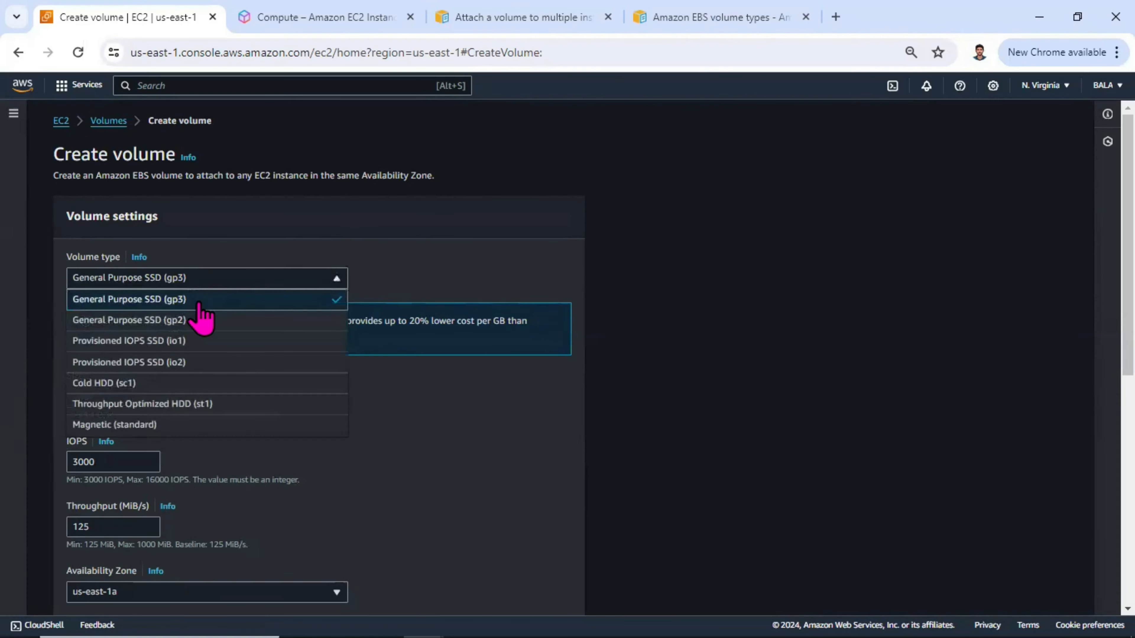
{"action": "left_click", "coordinate": [197, 301]}
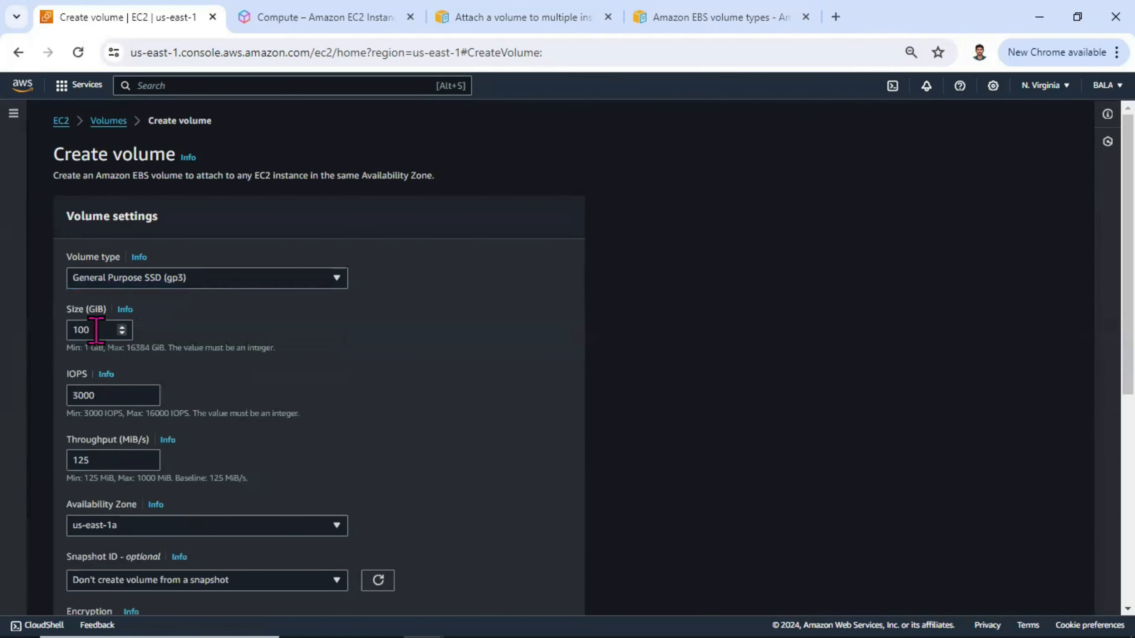
{"action": "left_click_drag", "start_coordinate": [98, 332], "coordinate": [2, 341]}
{"action": "scroll", "coordinate": [259, 340], "scroll_direction": "down", "scroll_amount": 2}
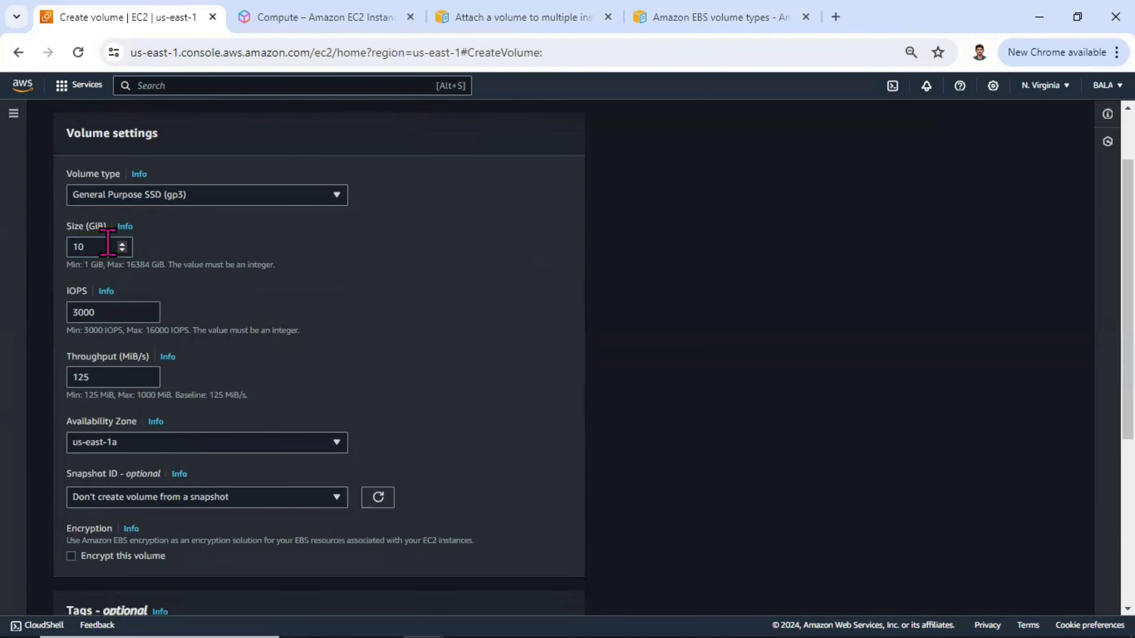
Review the new volume's IOPS and throughput settings and the available Availability Zones, keeping us-east-1a
{"action": "left_click_drag", "start_coordinate": [111, 317], "coordinate": [61, 317]}
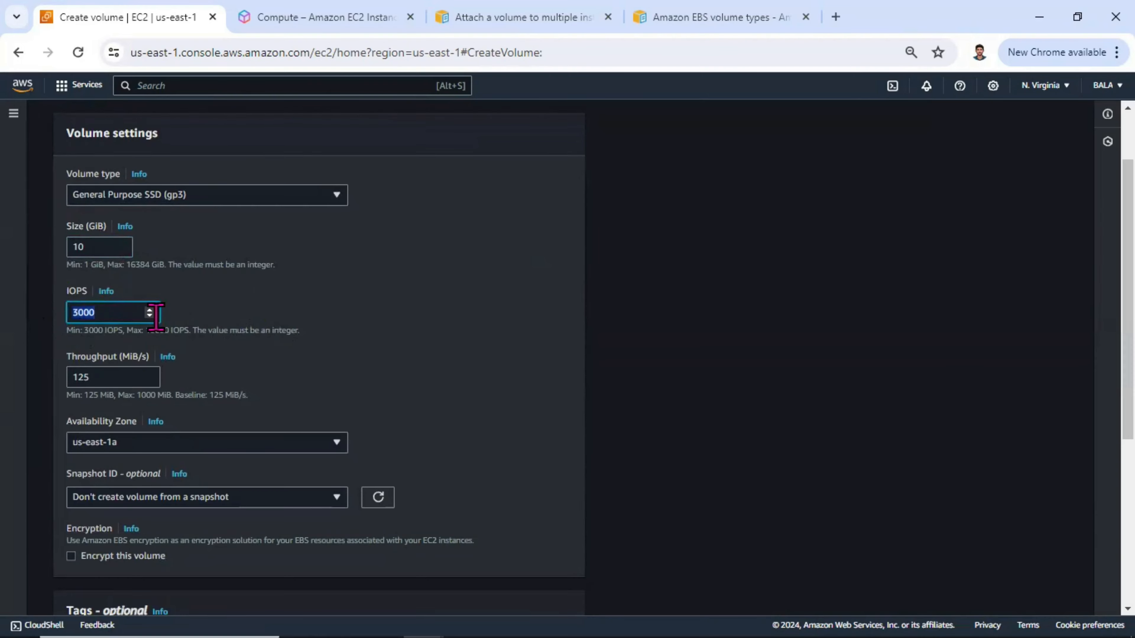
{"action": "left_click", "coordinate": [243, 331]}
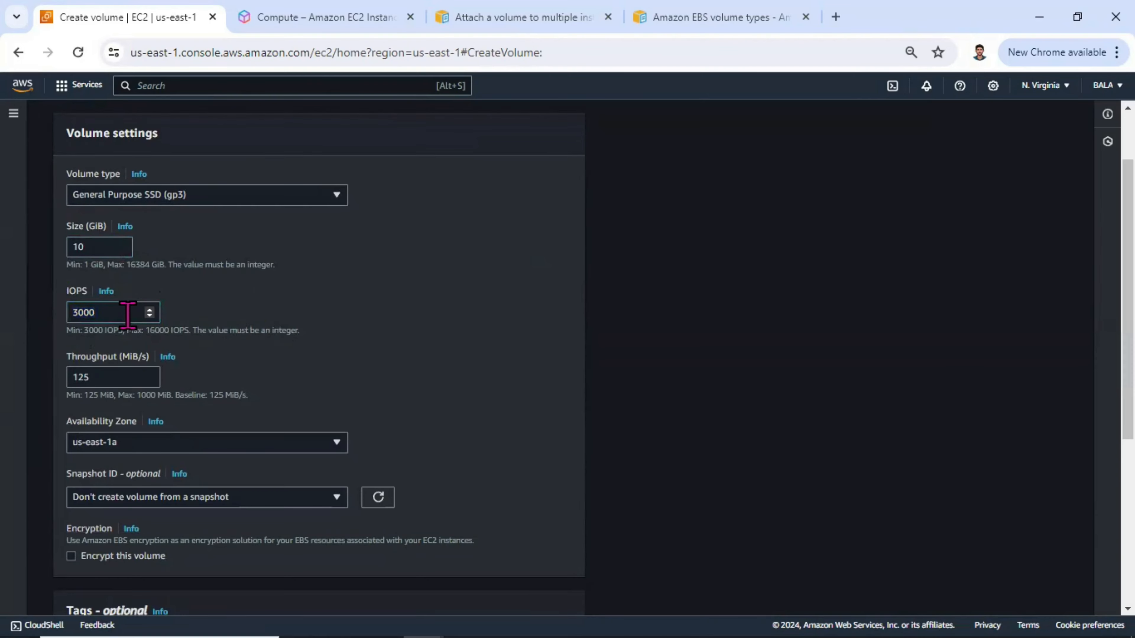
{"action": "scroll", "coordinate": [174, 313], "scroll_direction": "down", "scroll_amount": 2}
{"action": "scroll", "coordinate": [177, 313], "scroll_direction": "up", "scroll_amount": 2}
{"action": "left_click_drag", "start_coordinate": [129, 377], "coordinate": [64, 380]}
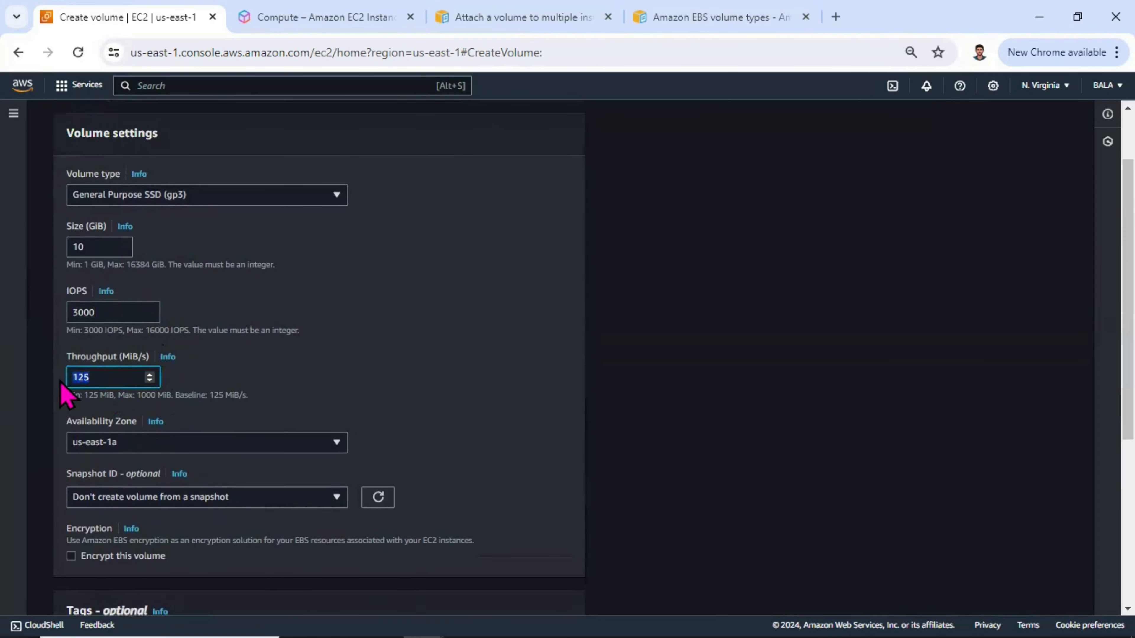
{"action": "scroll", "coordinate": [199, 387], "scroll_direction": "down", "scroll_amount": 2}
{"action": "left_click", "coordinate": [197, 364]}
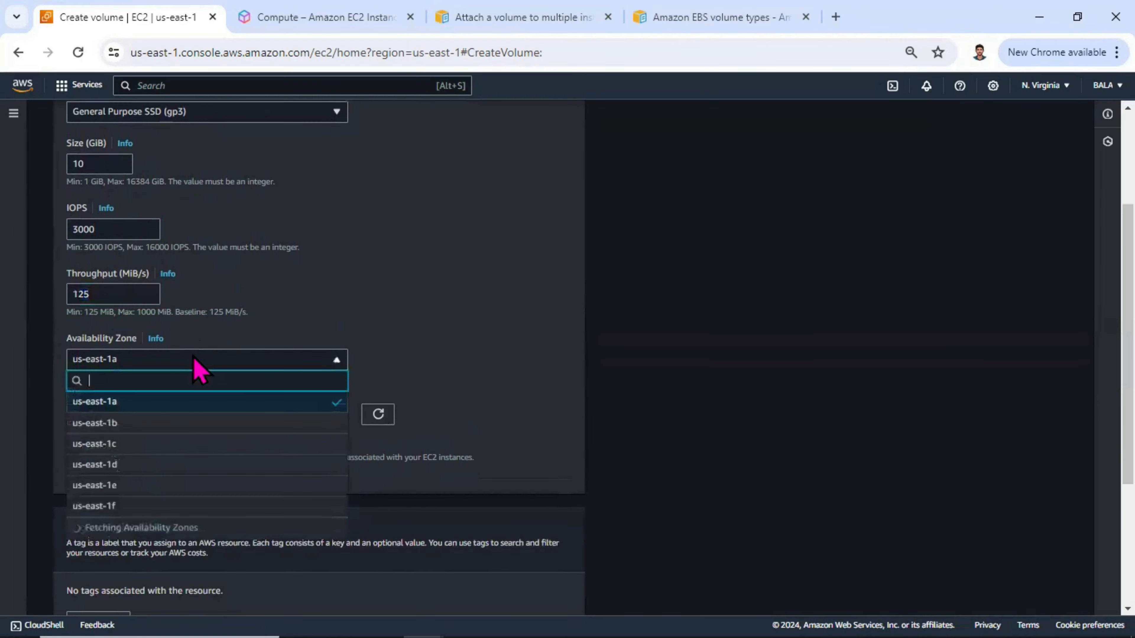
{"action": "left_click", "coordinate": [194, 357]}
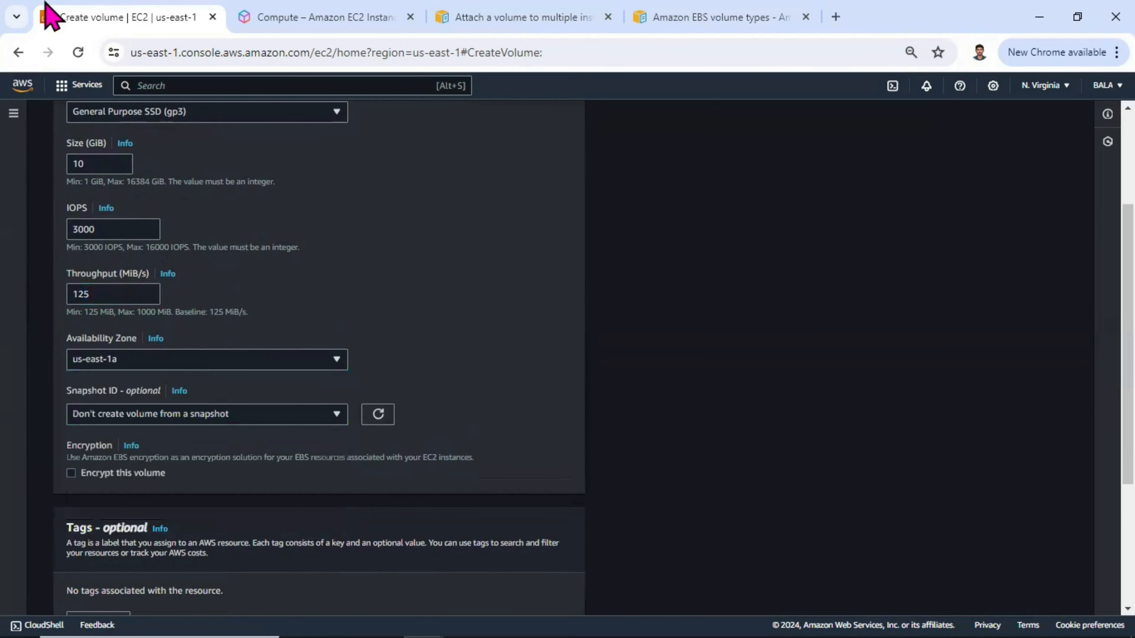
Check the EBS_Lab instance's Availability Zone in a duplicate browser tab, and return to the volume creation form
{"action": "right_click", "coordinate": [129, 19]}
{"action": "left_click", "coordinate": [201, 169]}
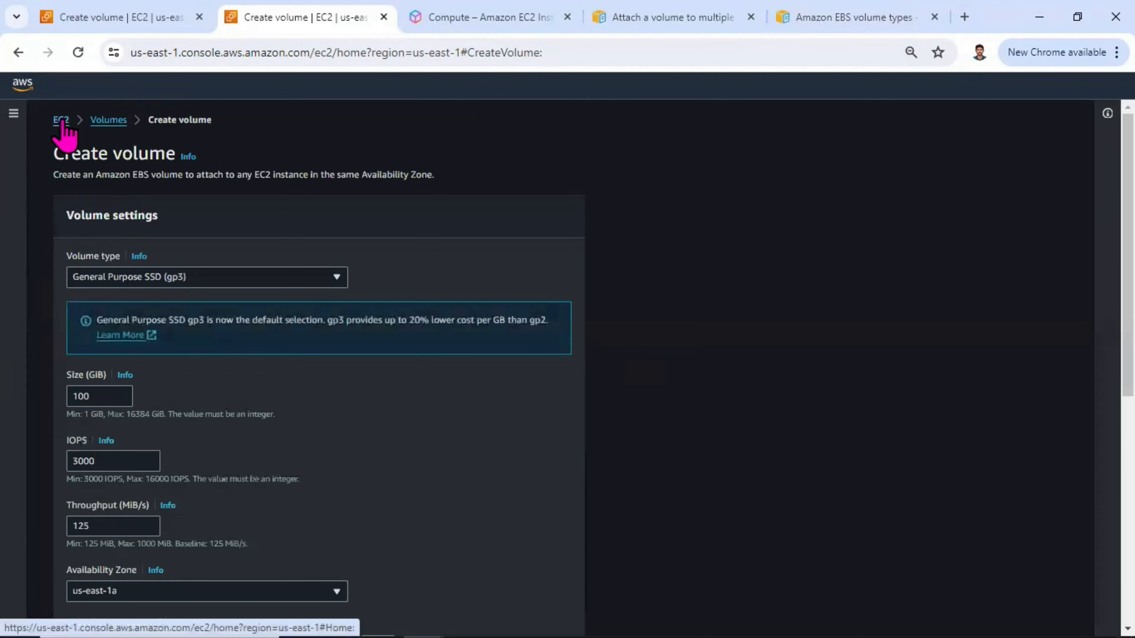
{"action": "left_click", "coordinate": [61, 120]}
{"action": "left_click", "coordinate": [52, 245]}
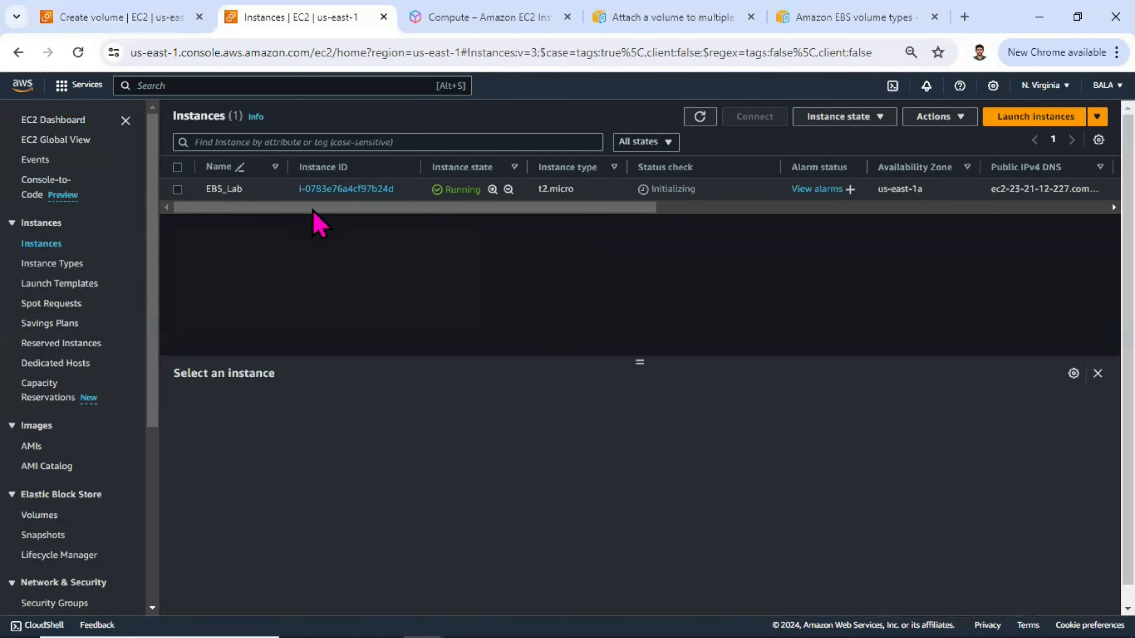
{"action": "left_click", "coordinate": [298, 210]}
{"action": "scroll", "coordinate": [344, 208], "scroll_direction": "right", "scroll_amount": 1}
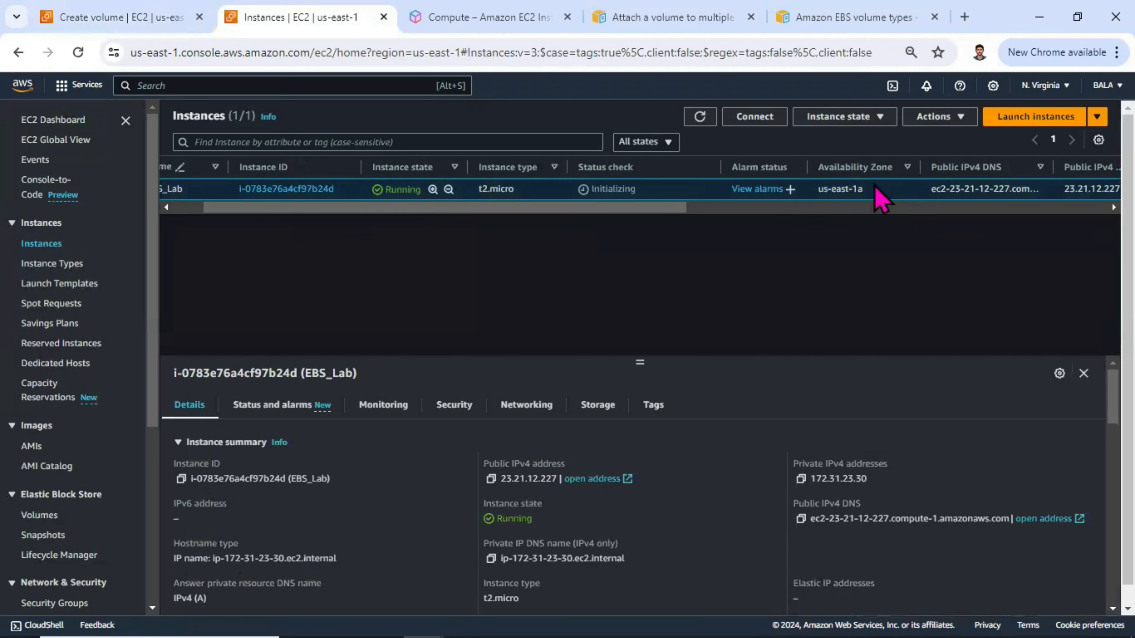
{"action": "left_click_drag", "start_coordinate": [878, 190], "coordinate": [824, 189]}
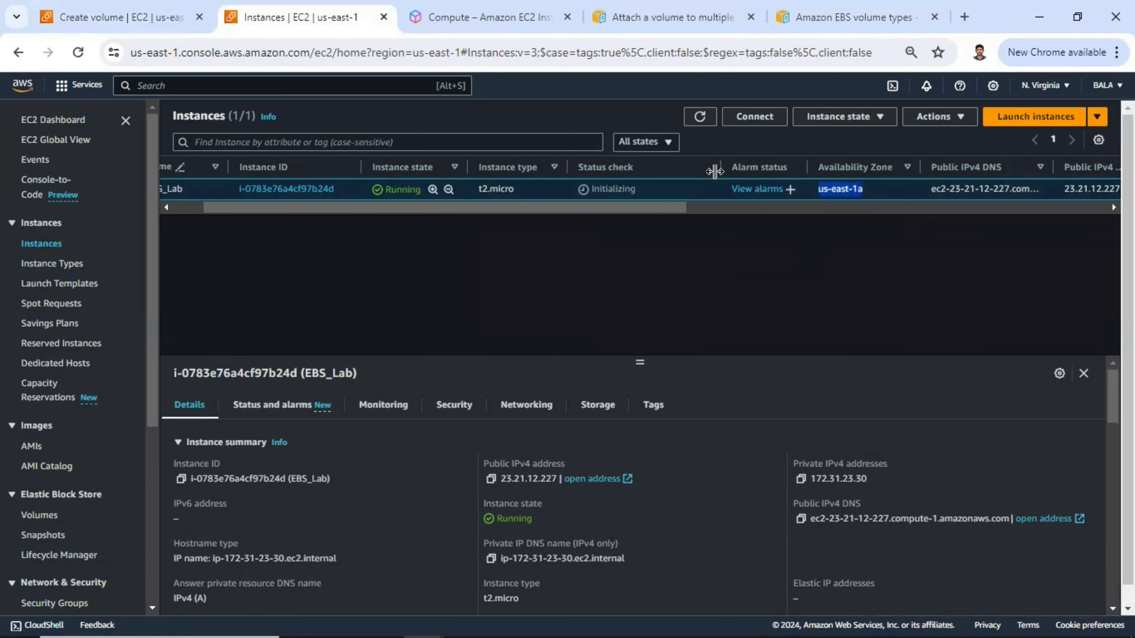
{"action": "left_click", "coordinate": [112, 17]}
{"action": "left_click", "coordinate": [259, 18]}
{"action": "left_click", "coordinate": [104, 18]}
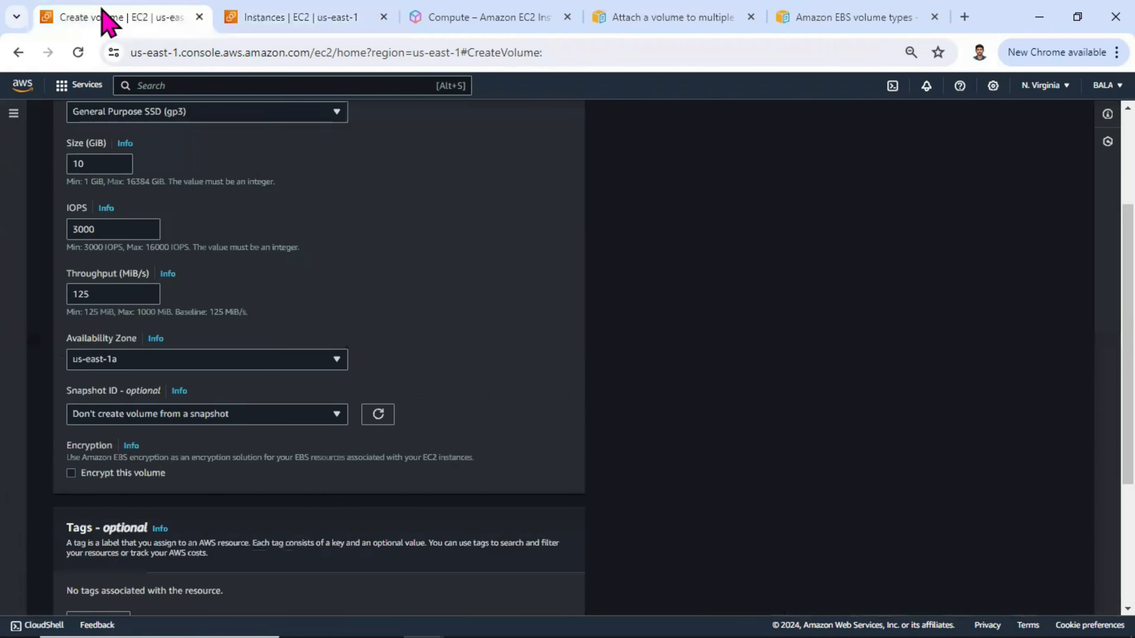
Browse the snapshots offered as a source for the volume, keeping the option not to create it from a snapshot
{"action": "scroll", "coordinate": [289, 390], "scroll_direction": "down", "scroll_amount": 4}
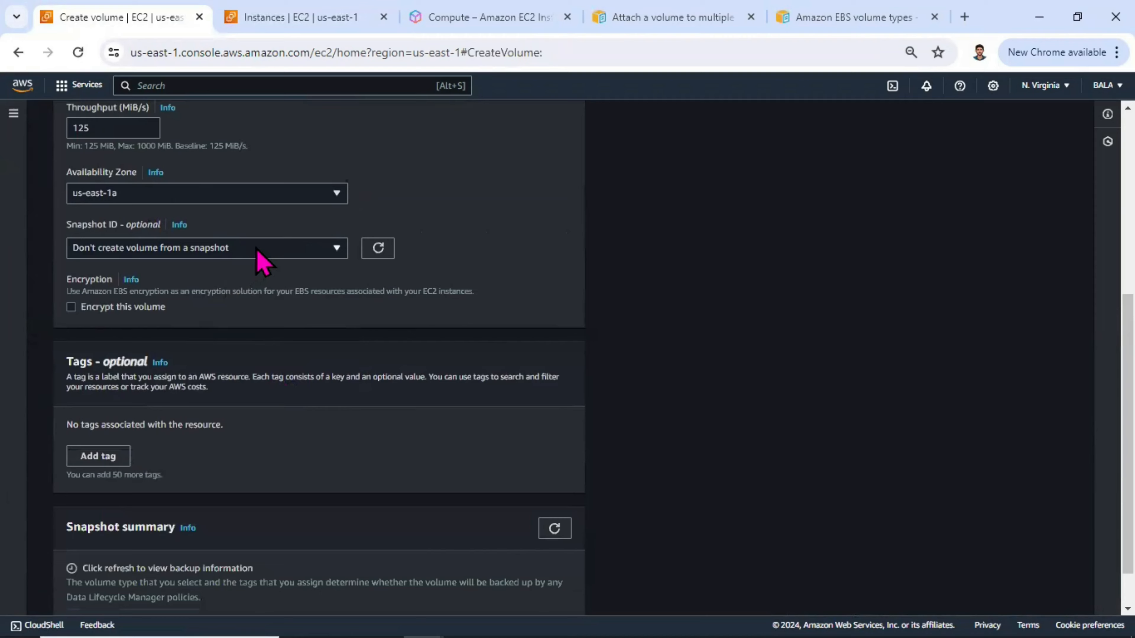
{"action": "left_click", "coordinate": [257, 251]}
{"action": "left_click", "coordinate": [258, 251]}
{"action": "left_click", "coordinate": [153, 249]}
{"action": "left_click", "coordinate": [155, 249]}
{"action": "left_click", "coordinate": [154, 248]}
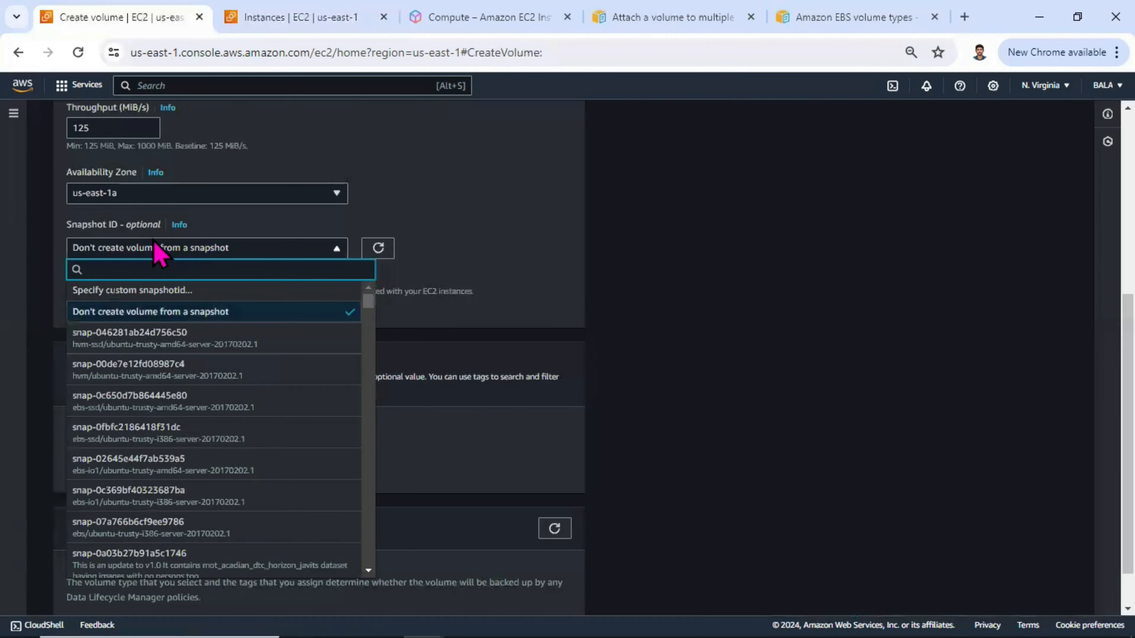
{"action": "scroll", "coordinate": [228, 422], "scroll_direction": "down", "scroll_amount": 10}
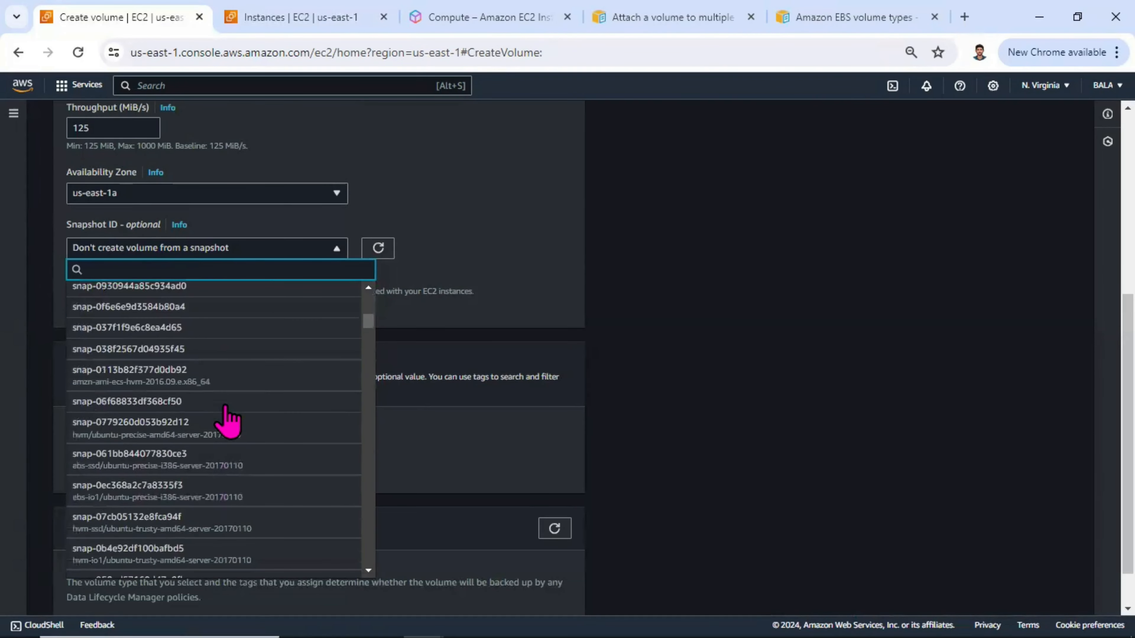
{"action": "left_click", "coordinate": [481, 259]}
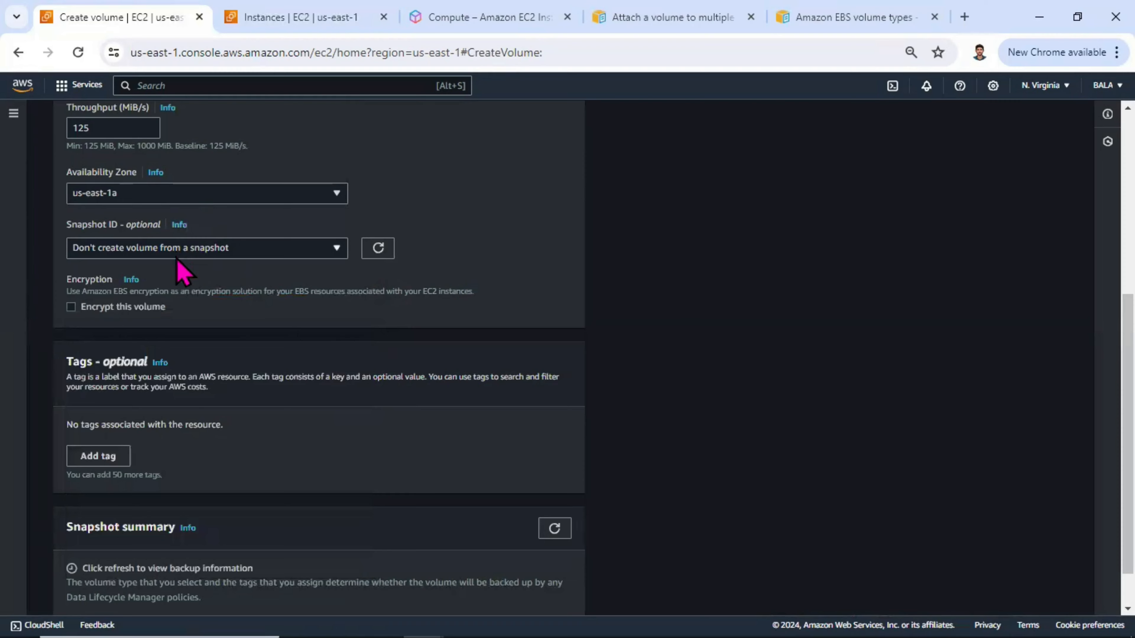
Review the remaining settings and create the volume with encryption off and no tags
{"action": "scroll", "coordinate": [145, 329], "scroll_direction": "up", "scroll_amount": 2}
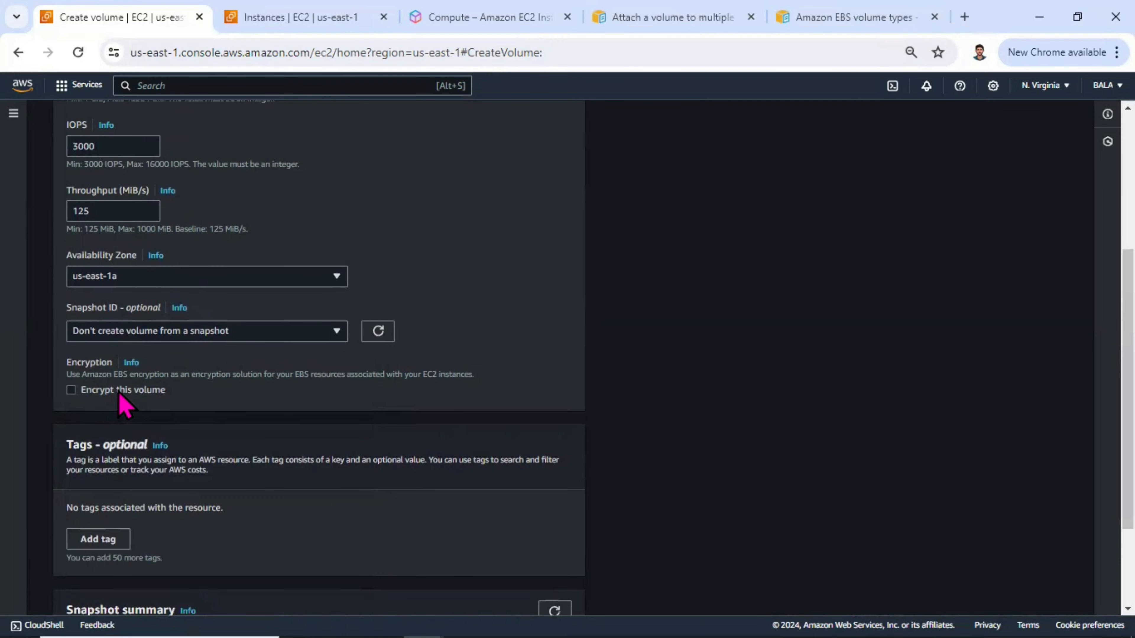
{"action": "scroll", "coordinate": [123, 404], "scroll_direction": "down", "scroll_amount": 3}
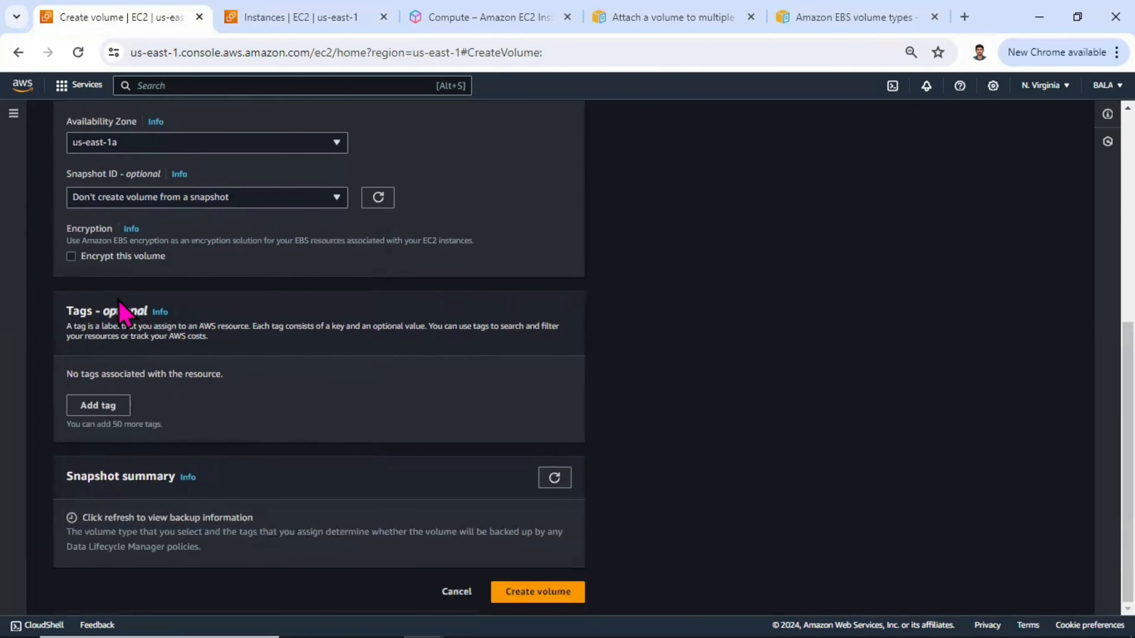
{"action": "scroll", "coordinate": [121, 309], "scroll_direction": "up", "scroll_amount": 2}
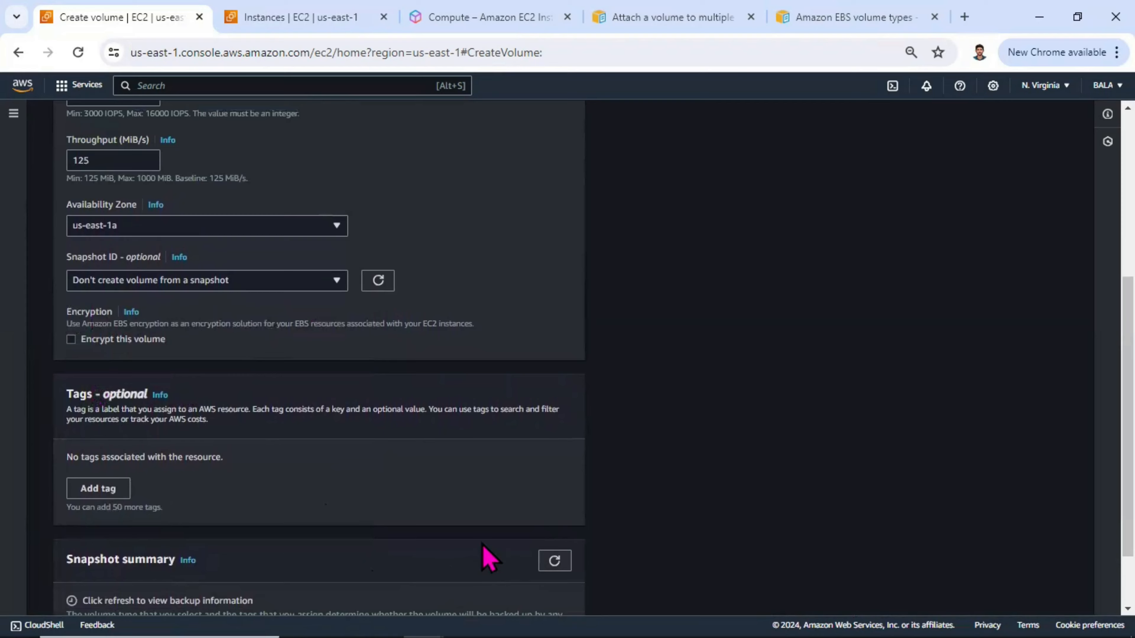
{"action": "scroll", "coordinate": [489, 559], "scroll_direction": "down", "scroll_amount": 2}
{"action": "scroll", "coordinate": [423, 398], "scroll_direction": "up", "scroll_amount": 8}
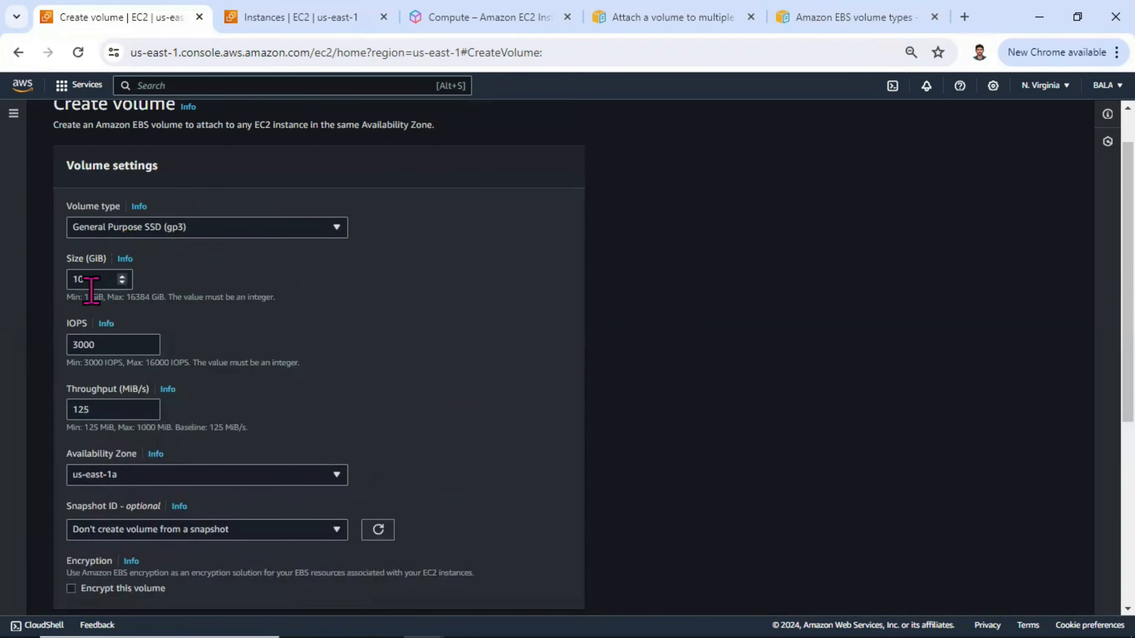
{"action": "scroll", "coordinate": [281, 294], "scroll_direction": "down", "scroll_amount": 8}
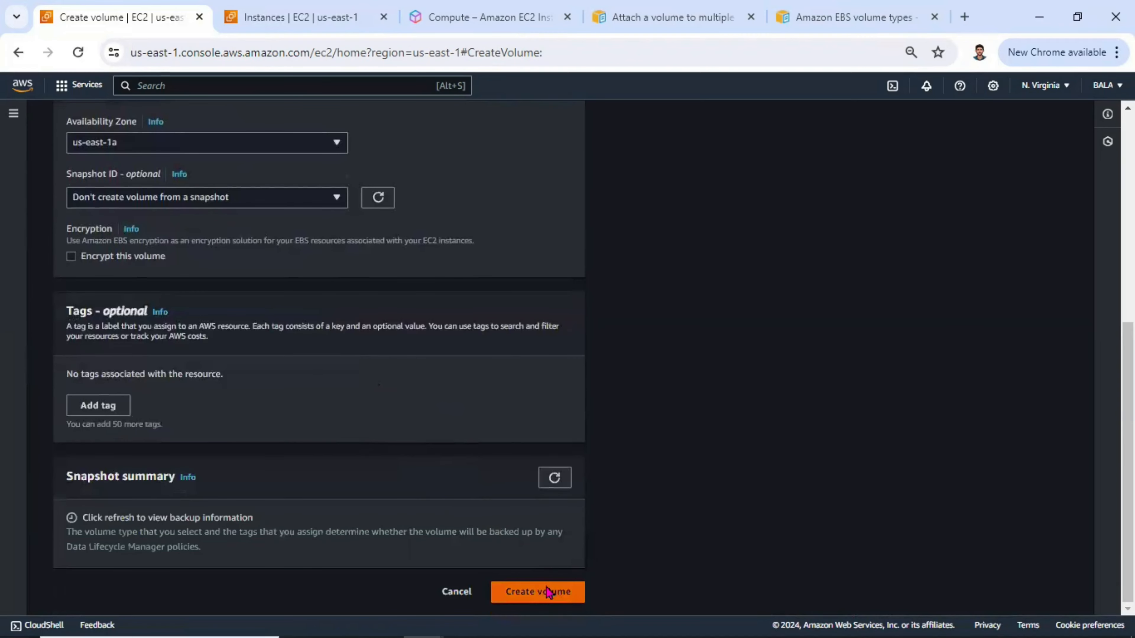
{"action": "left_click", "coordinate": [550, 592]}
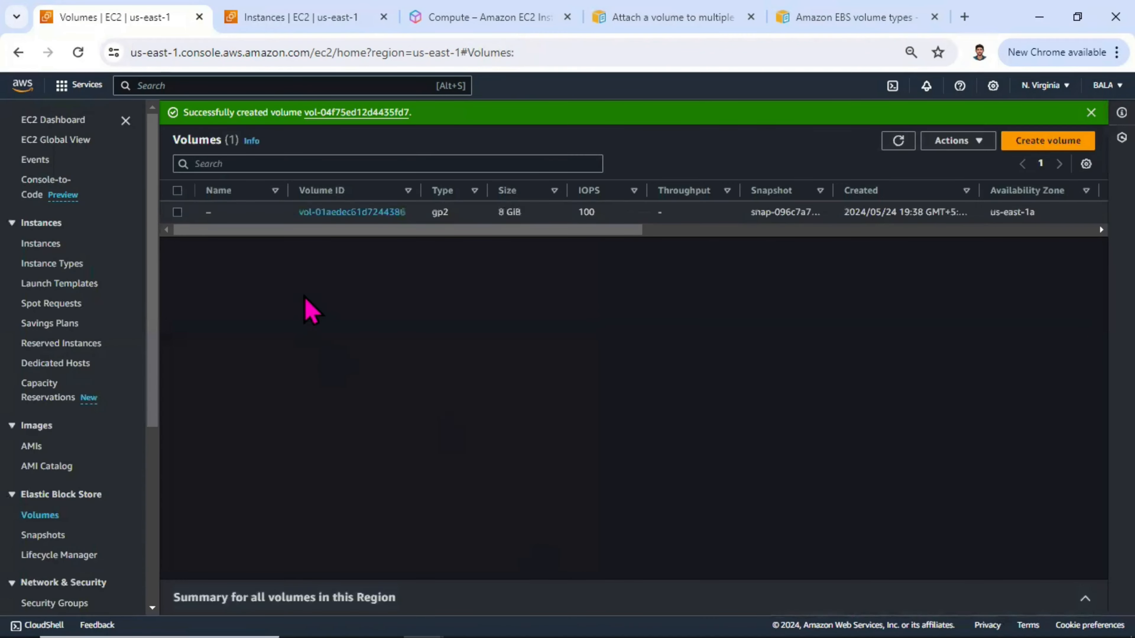
Refresh the volumes list and examine the new gp3 volume's size, type, state and attached resources
{"action": "left_click", "coordinate": [904, 144]}
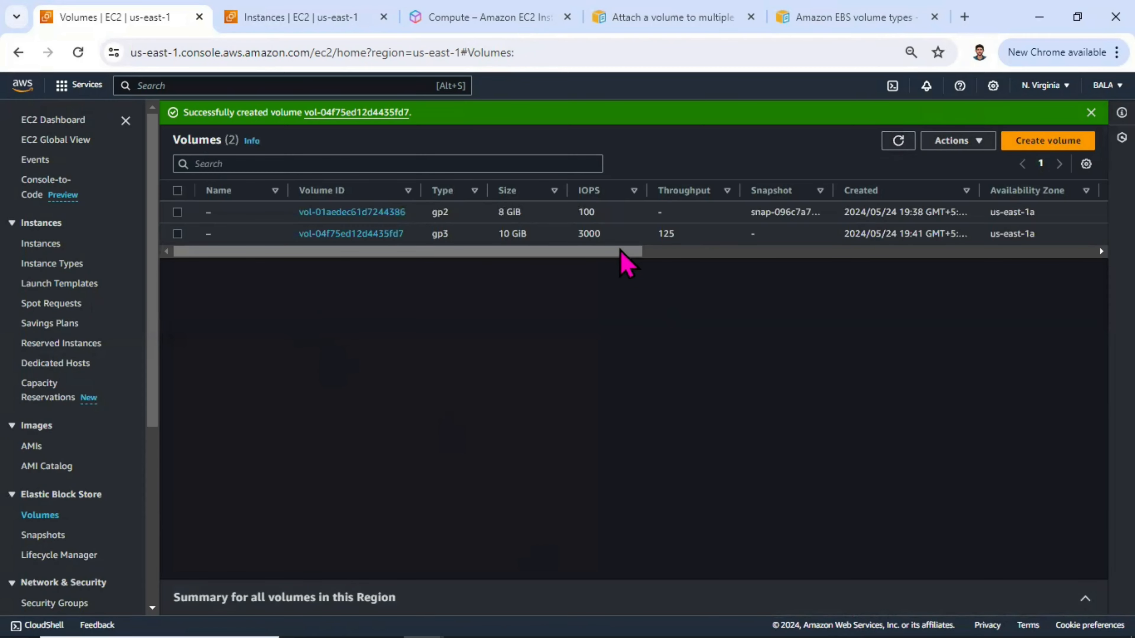
{"action": "triple_click", "coordinate": [521, 233]}
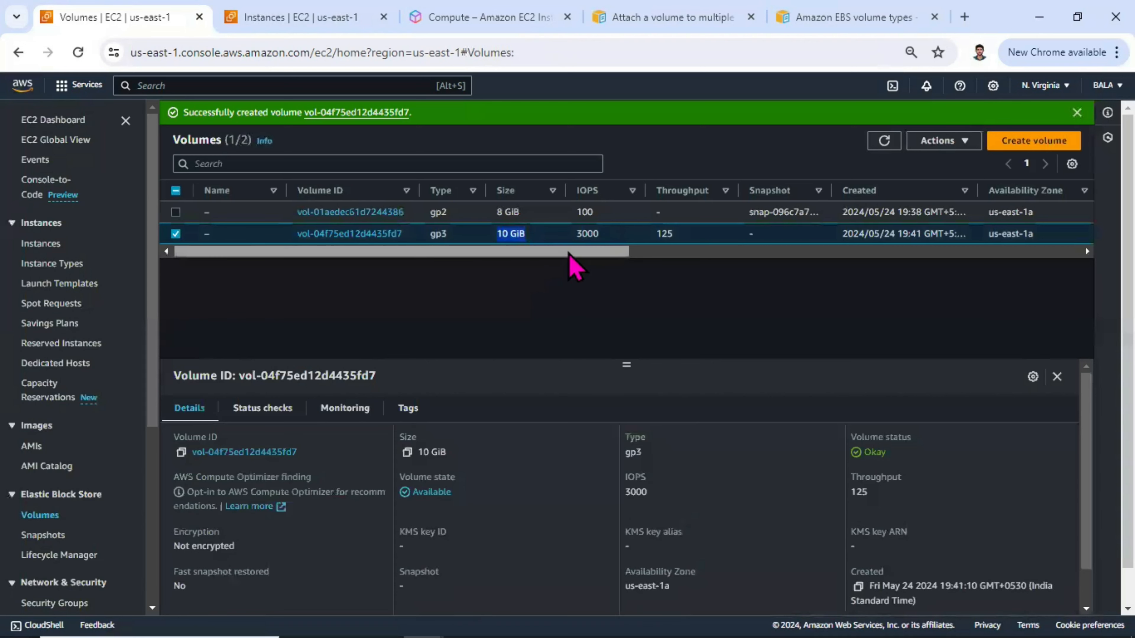
{"action": "left_click_drag", "start_coordinate": [569, 253], "coordinate": [569, 254]}
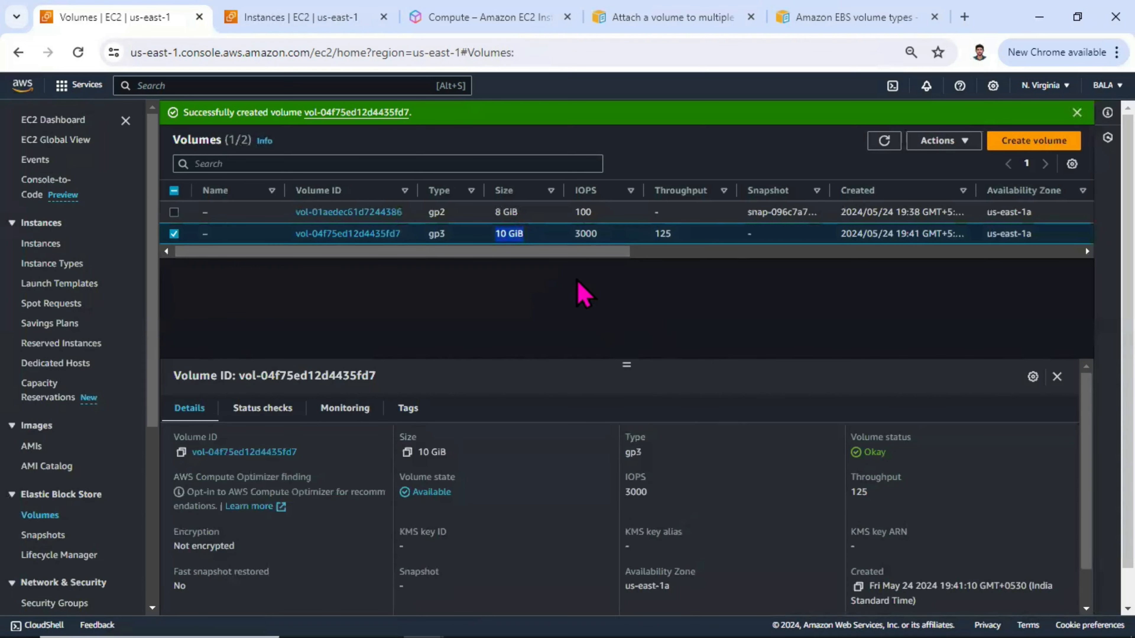
{"action": "left_click", "coordinate": [663, 450]}
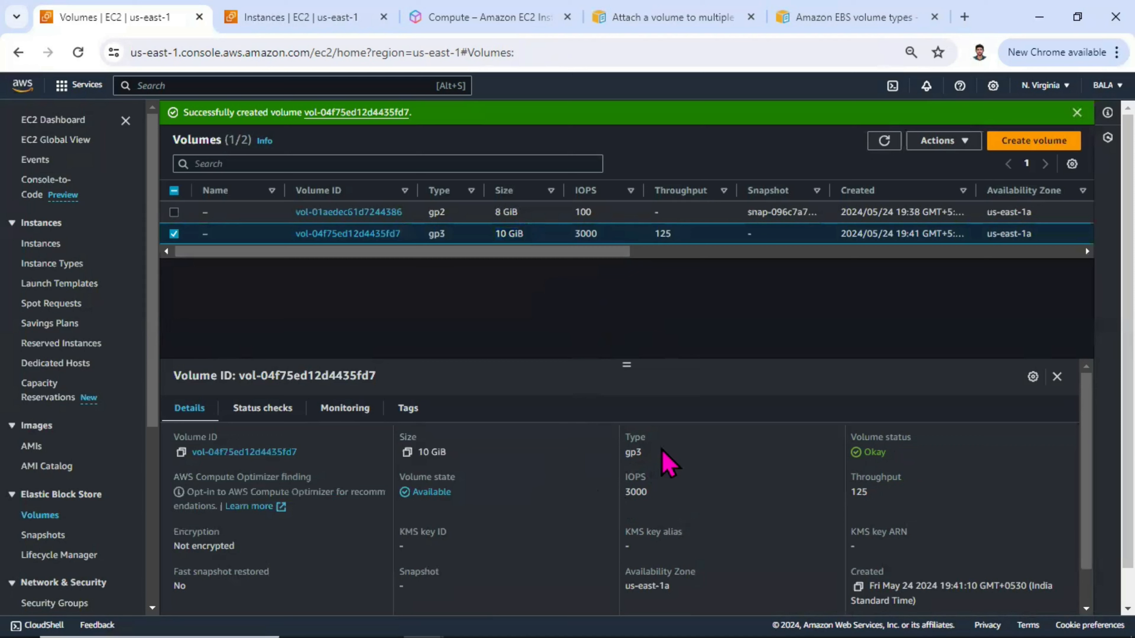
{"action": "triple_click", "coordinate": [630, 451]}
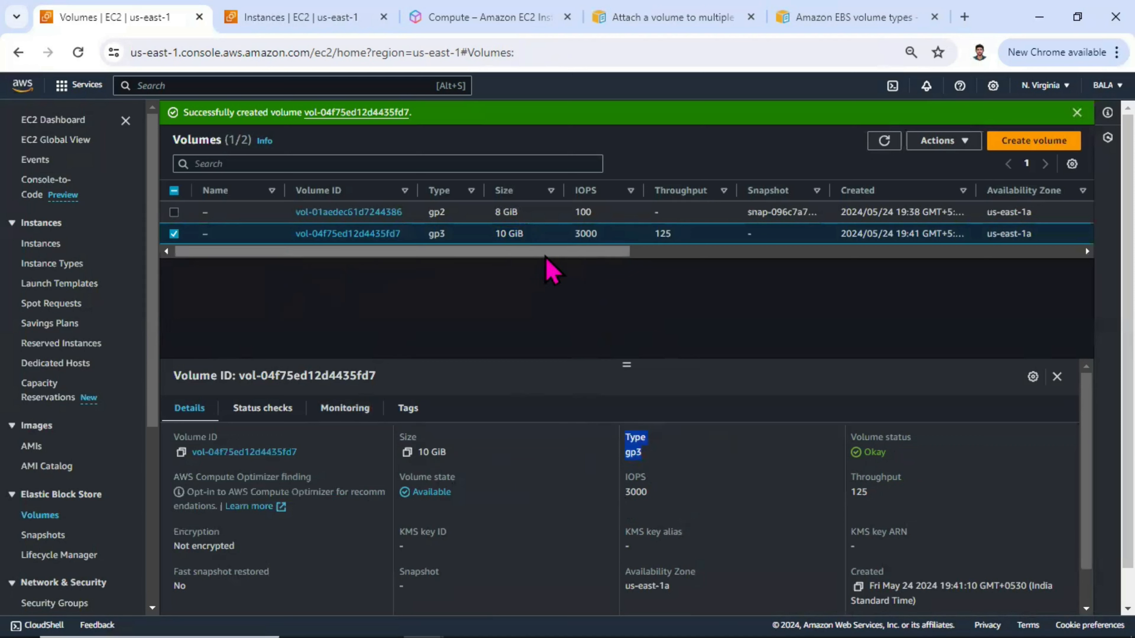
{"action": "left_click_drag", "start_coordinate": [580, 252], "coordinate": [1018, 252]}
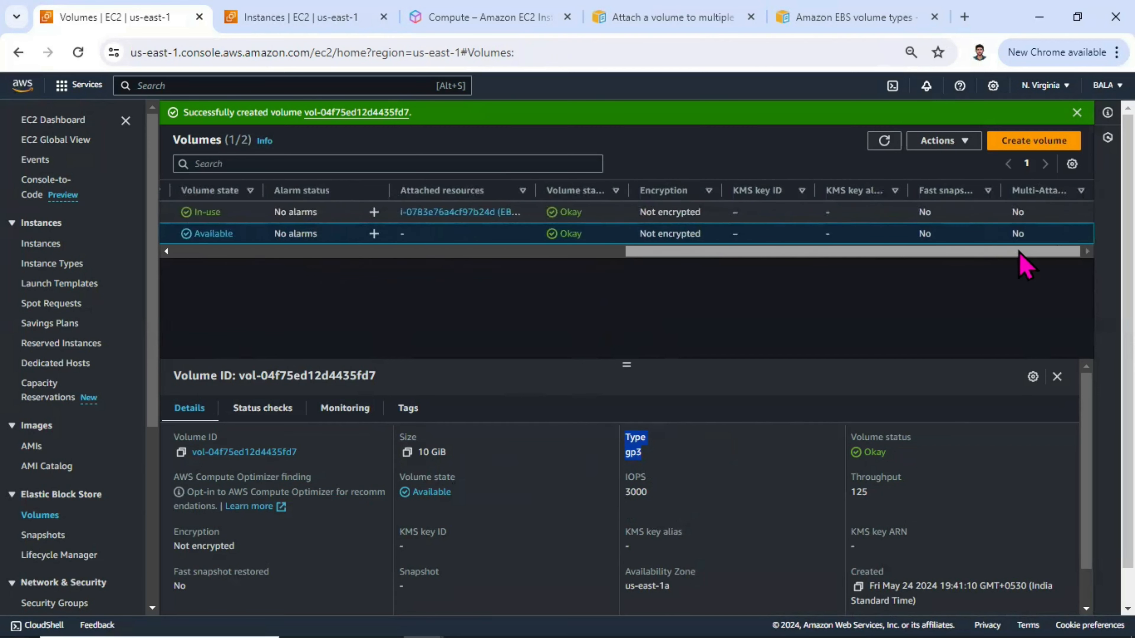
{"action": "left_click_drag", "start_coordinate": [978, 265], "coordinate": [411, 274]}
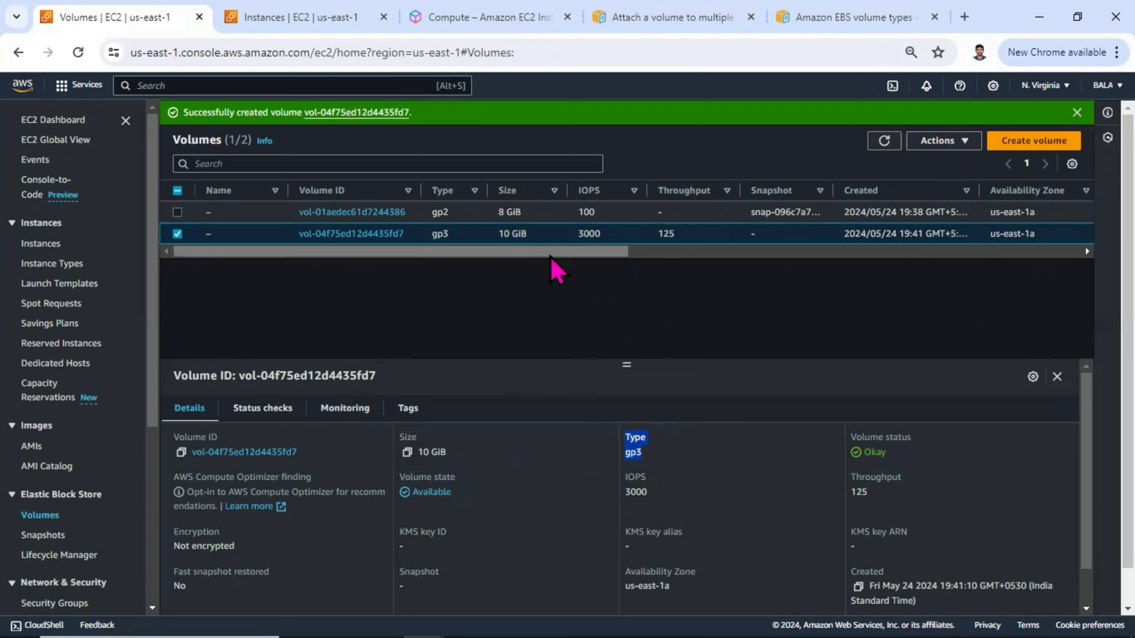
Start attaching the 10 GiB gp3 volume and choose the running EBS_Lab instance as its target
{"action": "left_click", "coordinate": [178, 234]}
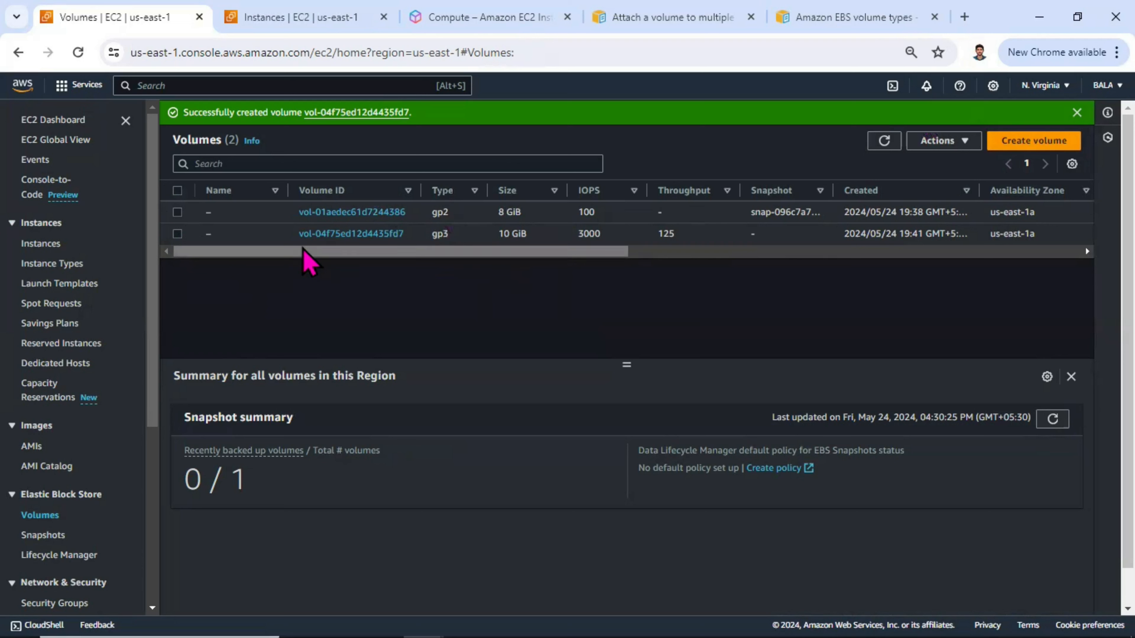
{"action": "left_click", "coordinate": [178, 234]}
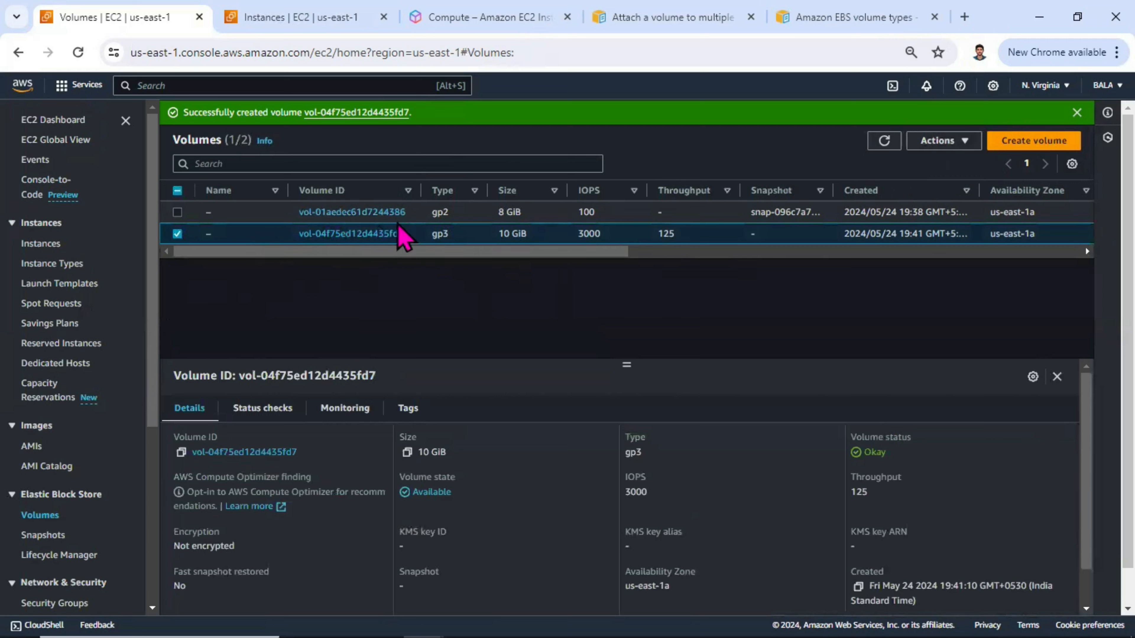
{"action": "left_click", "coordinate": [943, 141]}
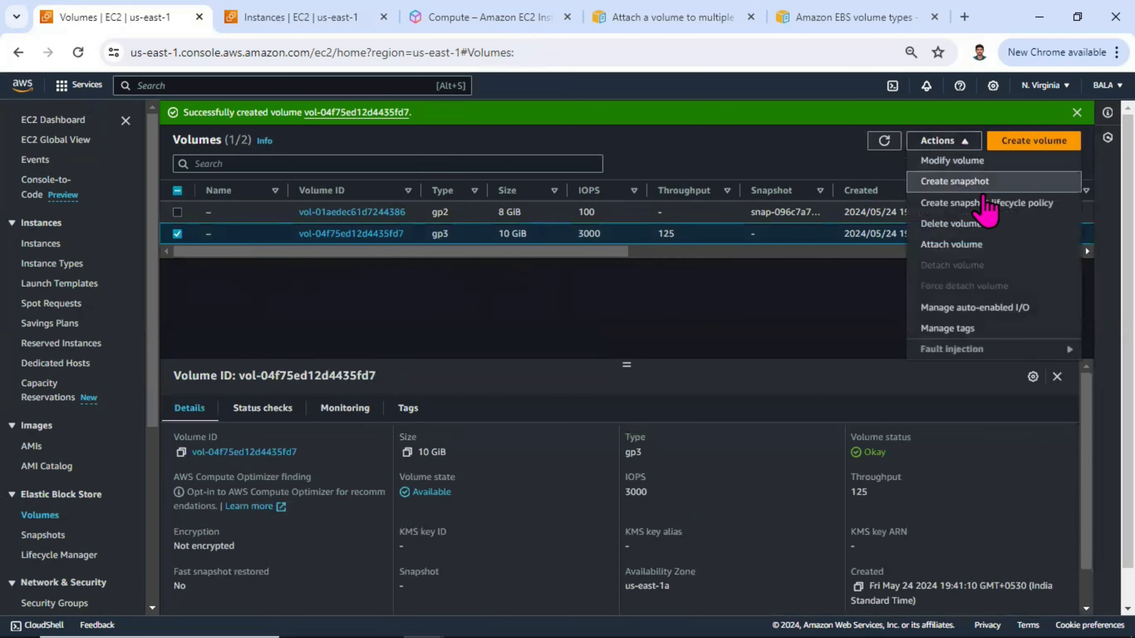
{"action": "left_click", "coordinate": [1003, 244]}
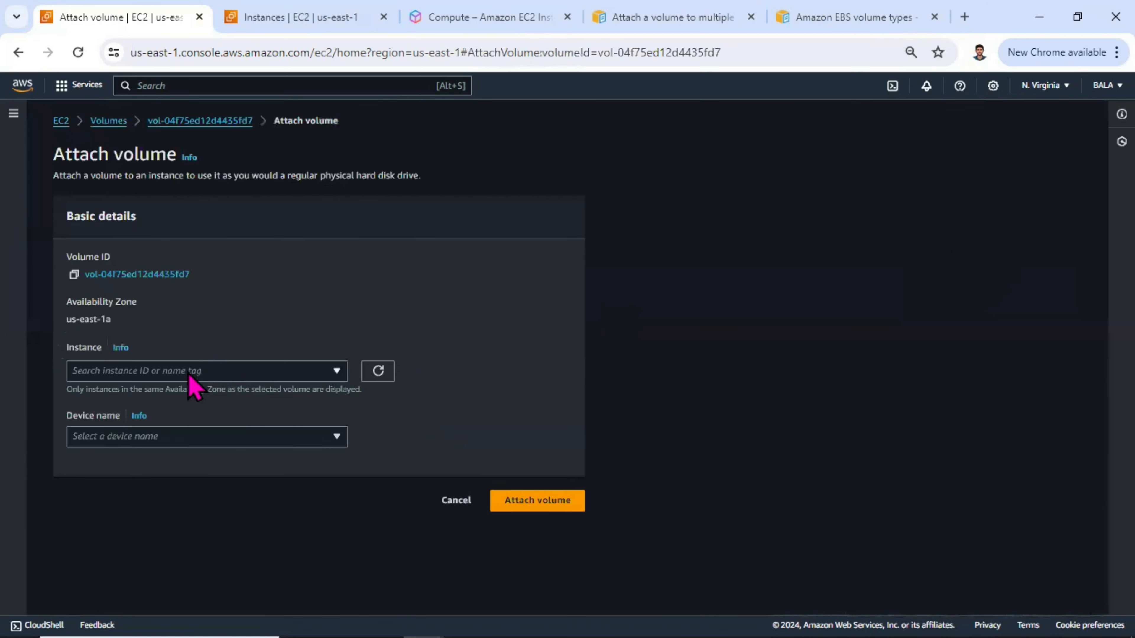
{"action": "left_click", "coordinate": [183, 373]}
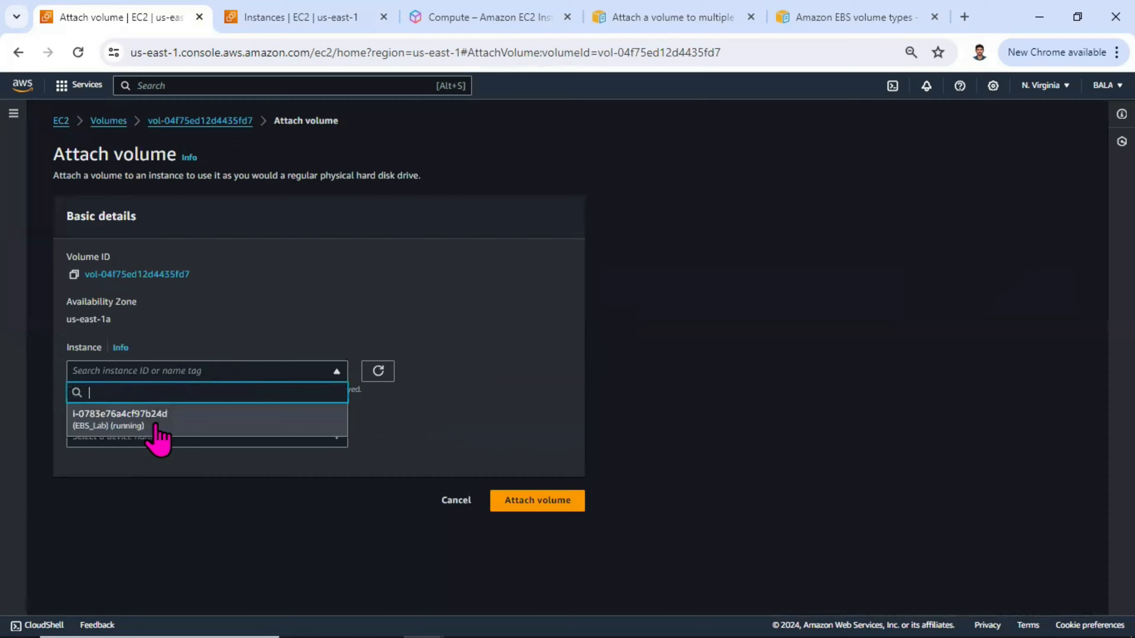
{"action": "left_click", "coordinate": [159, 433]}
Choose /dev/sdb from the recommended data volume device names and attach the volume
{"action": "left_click", "coordinate": [160, 437]}
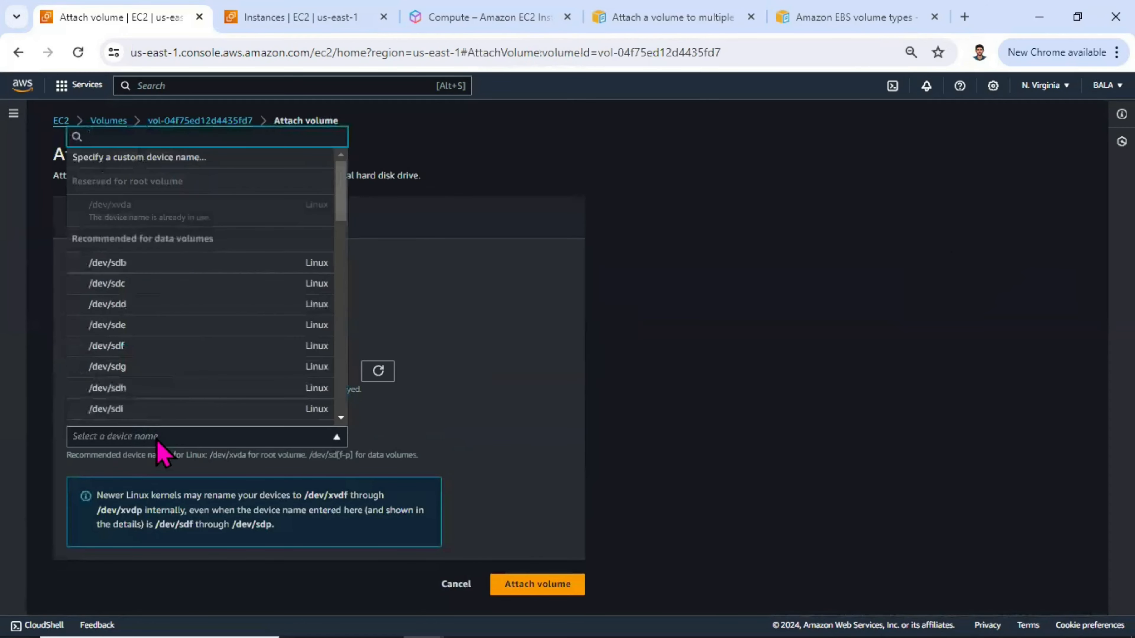
{"action": "scroll", "coordinate": [215, 274], "scroll_direction": "down", "scroll_amount": 6}
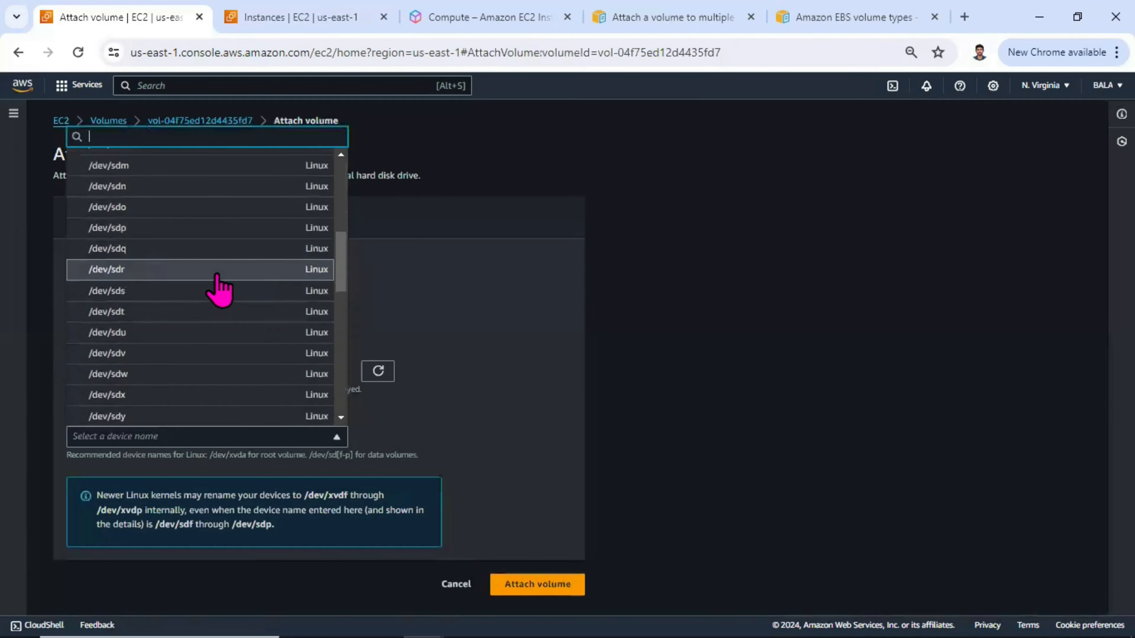
{"action": "scroll", "coordinate": [219, 286], "scroll_direction": "up", "scroll_amount": 6}
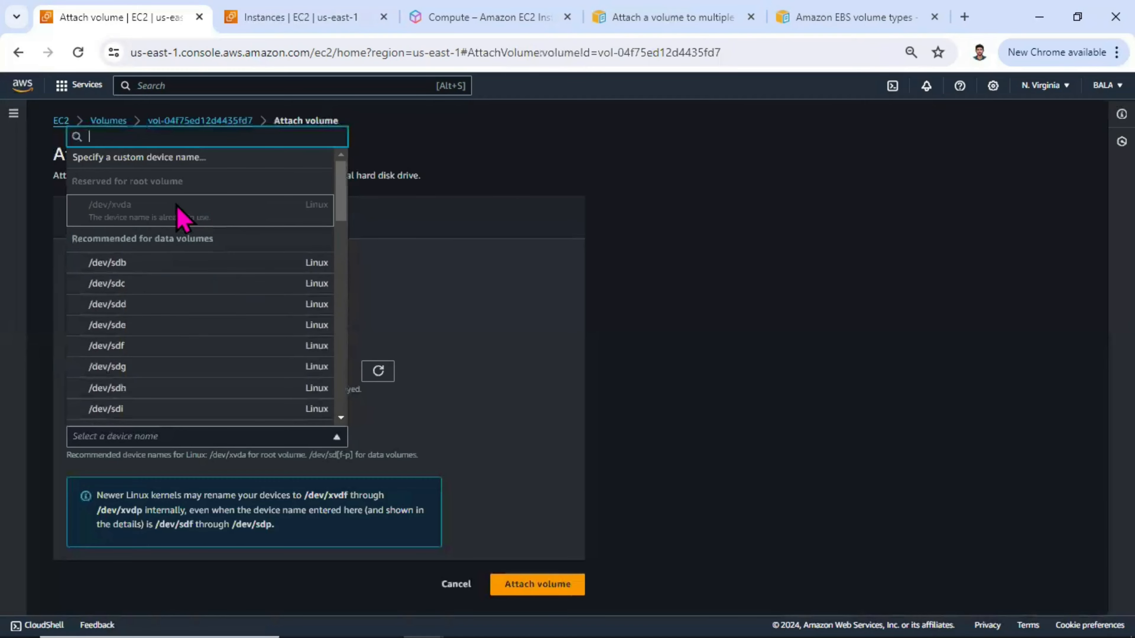
{"action": "scroll", "coordinate": [208, 290], "scroll_direction": "down", "scroll_amount": 2}
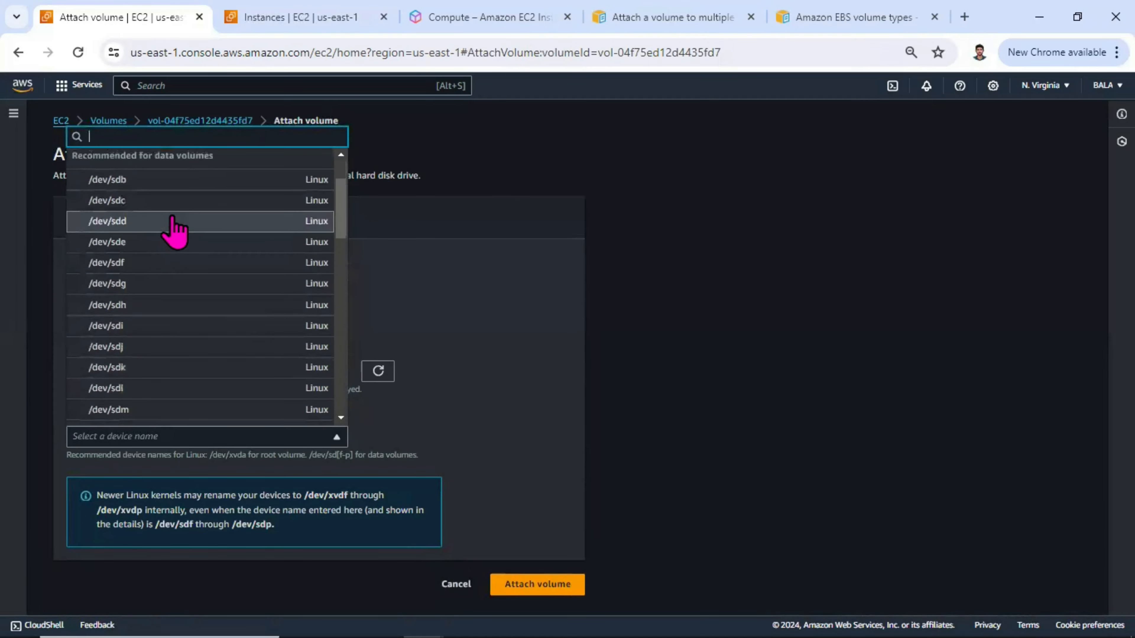
{"action": "left_click", "coordinate": [180, 184]}
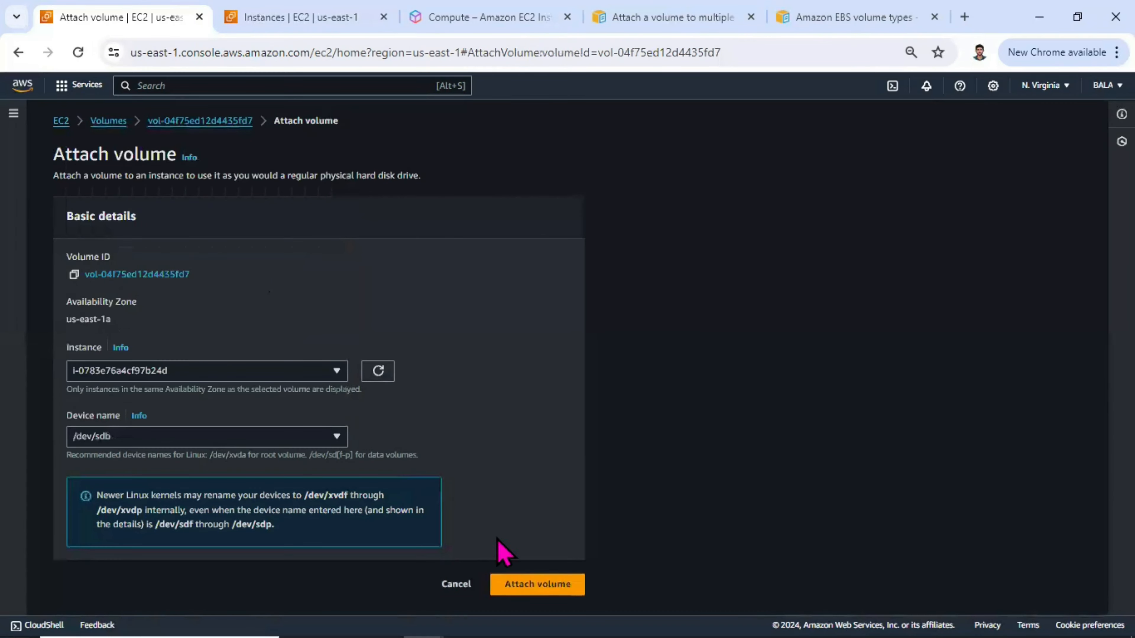
{"action": "left_click", "coordinate": [551, 590]}
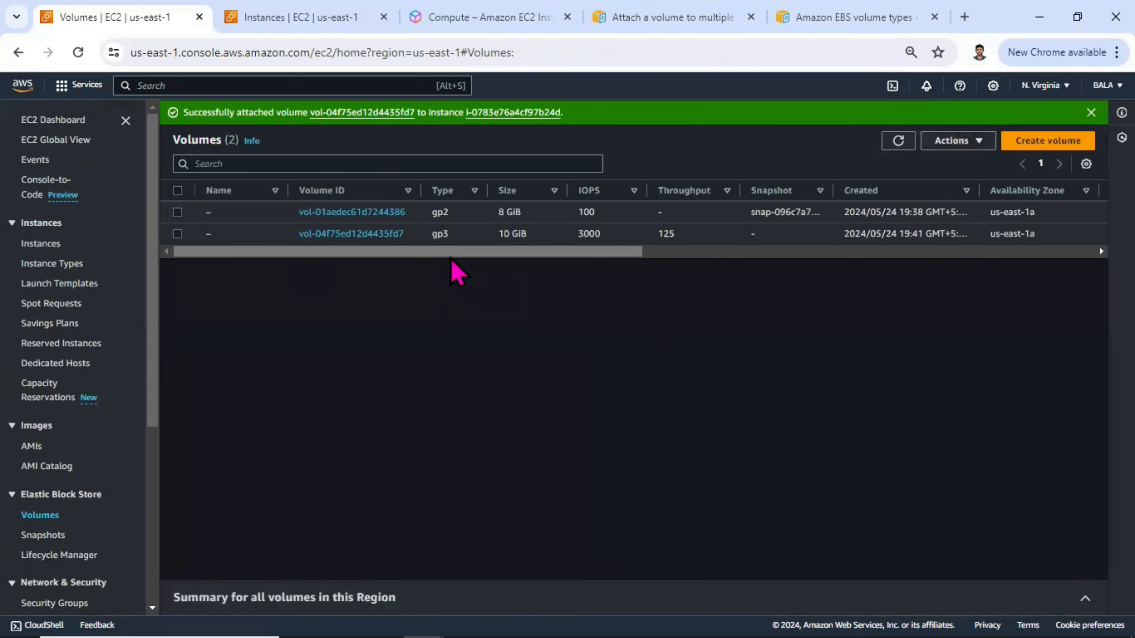
Check the volumes' state and attached resources, and review the block devices listed for the EBS_Lab instance
{"action": "left_click_drag", "start_coordinate": [451, 253], "coordinate": [776, 250]}
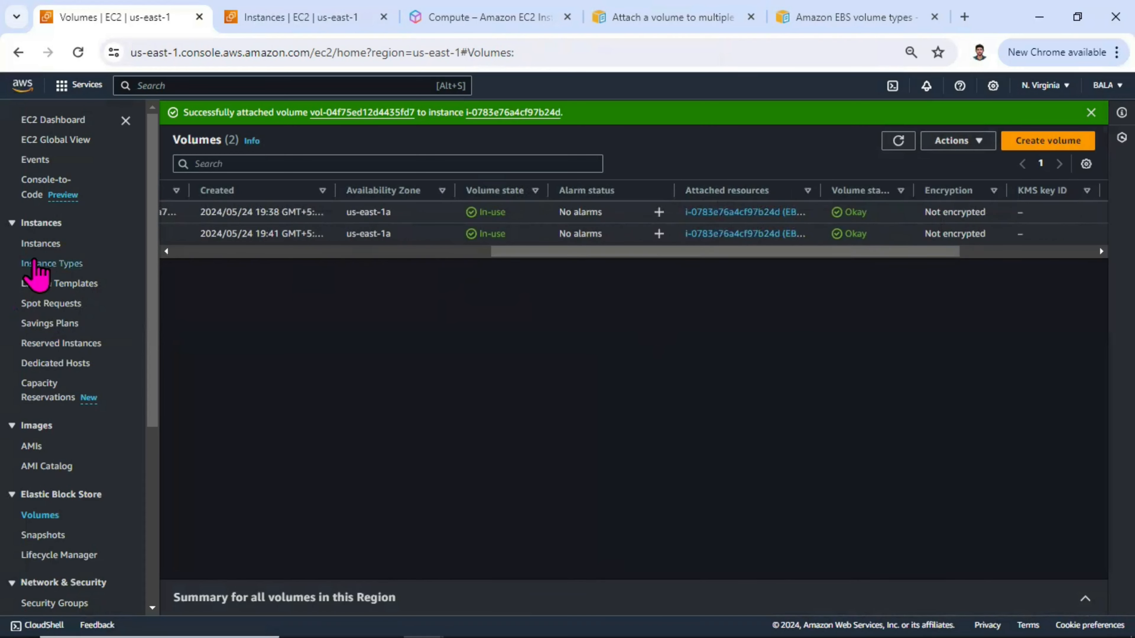
{"action": "left_click", "coordinate": [40, 243]}
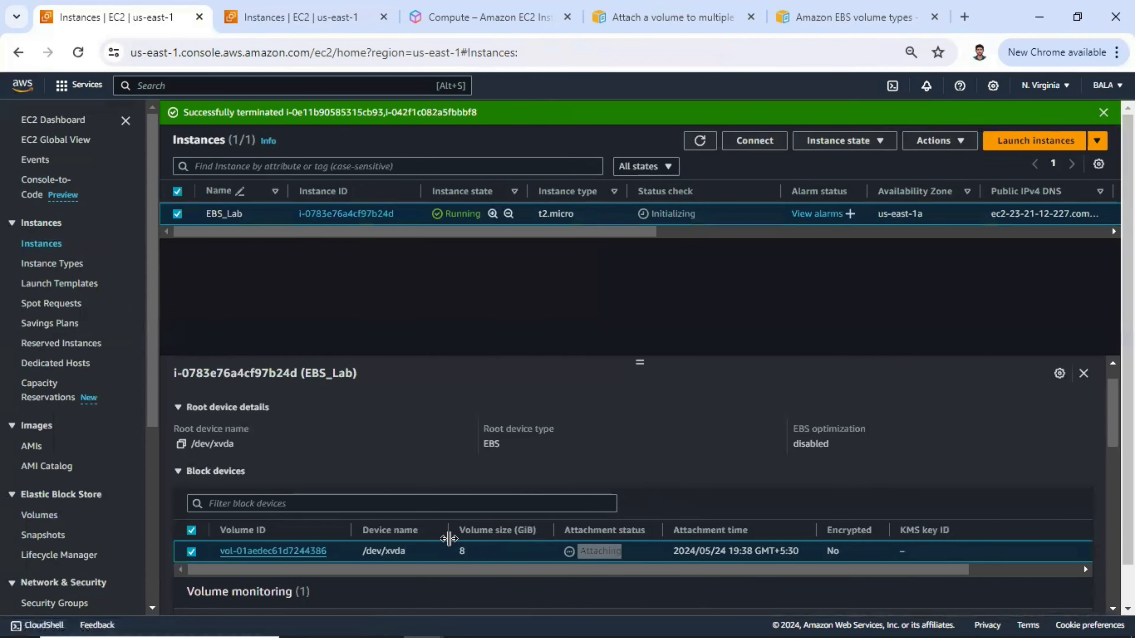
{"action": "scroll", "coordinate": [446, 538], "scroll_direction": "down", "scroll_amount": 2}
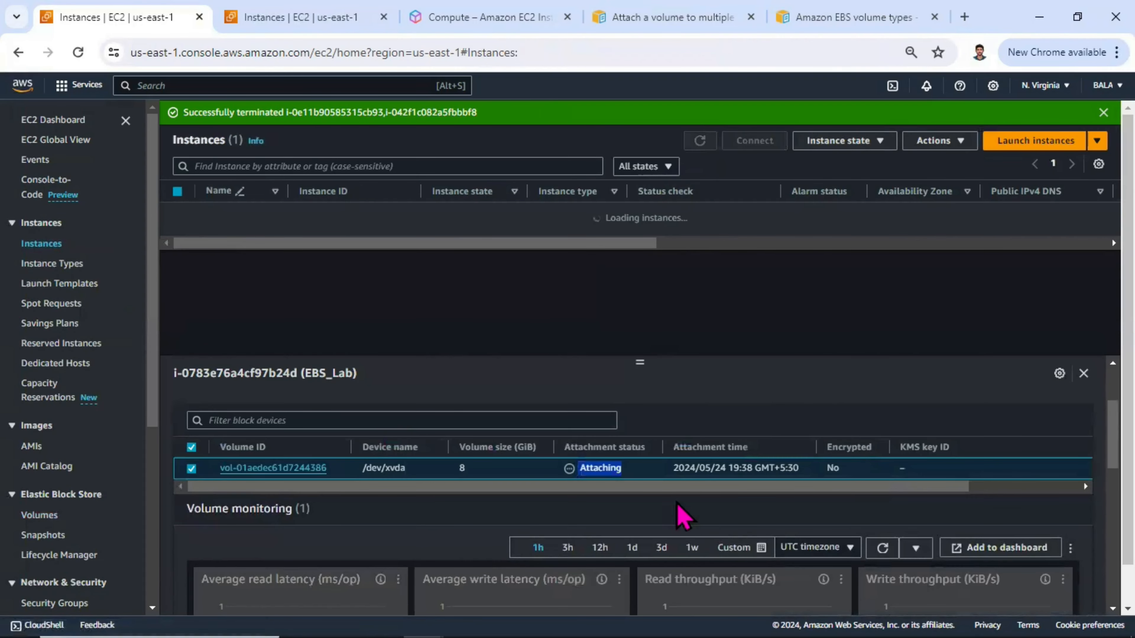
{"action": "scroll", "coordinate": [648, 480], "scroll_direction": "down", "scroll_amount": 2}
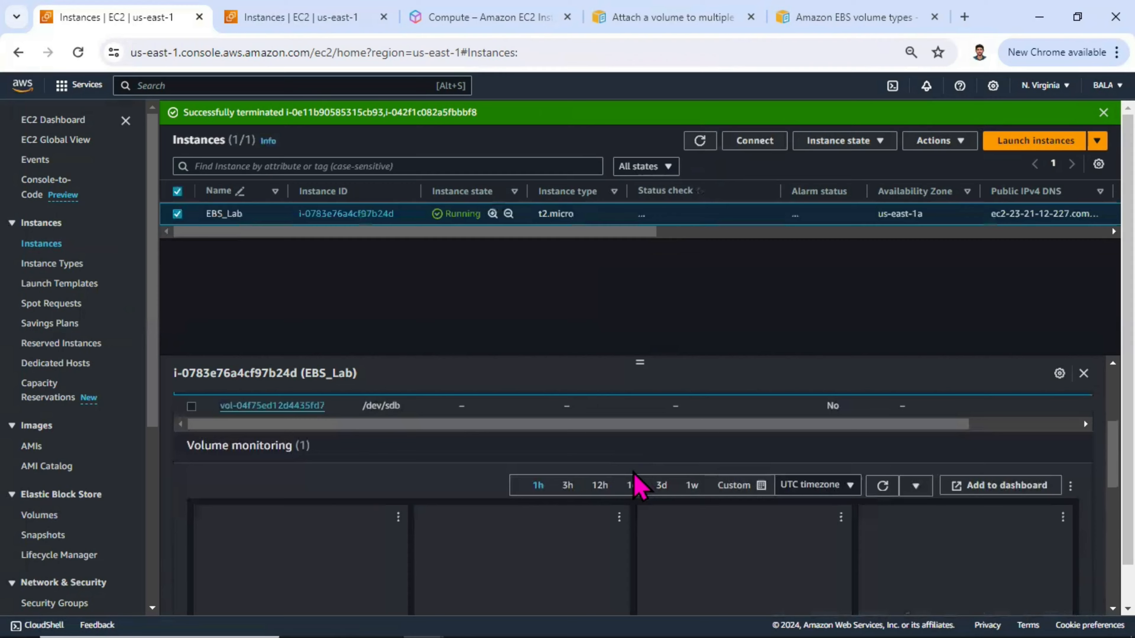
{"action": "scroll", "coordinate": [643, 473], "scroll_direction": "up", "scroll_amount": 4}
{"action": "scroll", "coordinate": [697, 541], "scroll_direction": "down", "scroll_amount": 2}
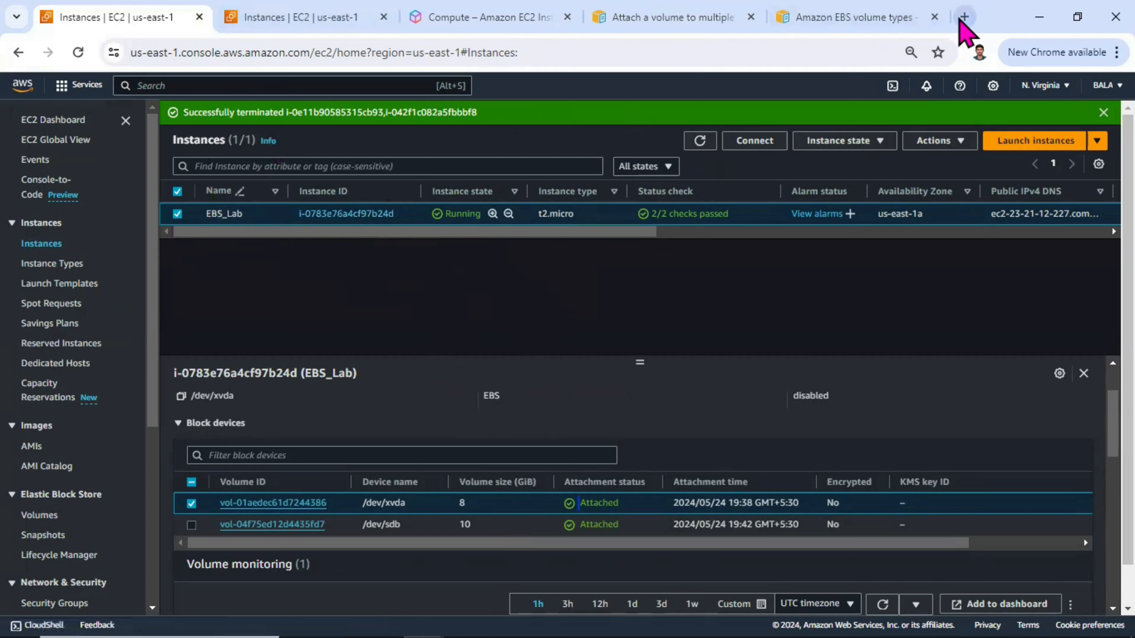
Search Google in a new browser tab for "ebs into aws amazon linux volumes"
{"action": "left_click", "coordinate": [963, 18]}
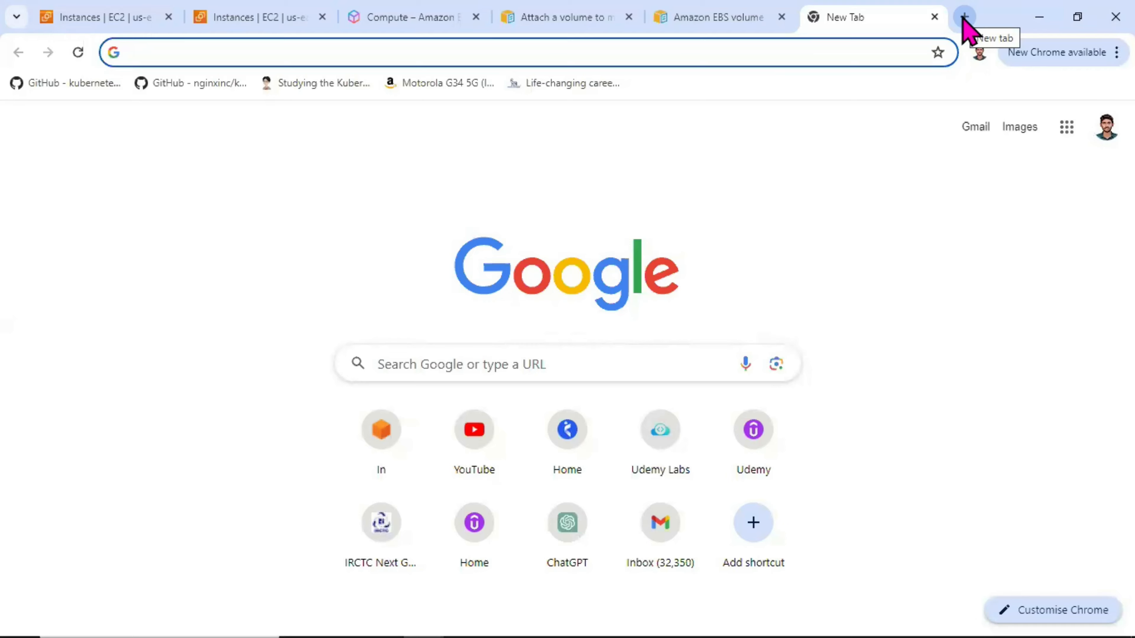
{"action": "type", "text": "ebs into"}
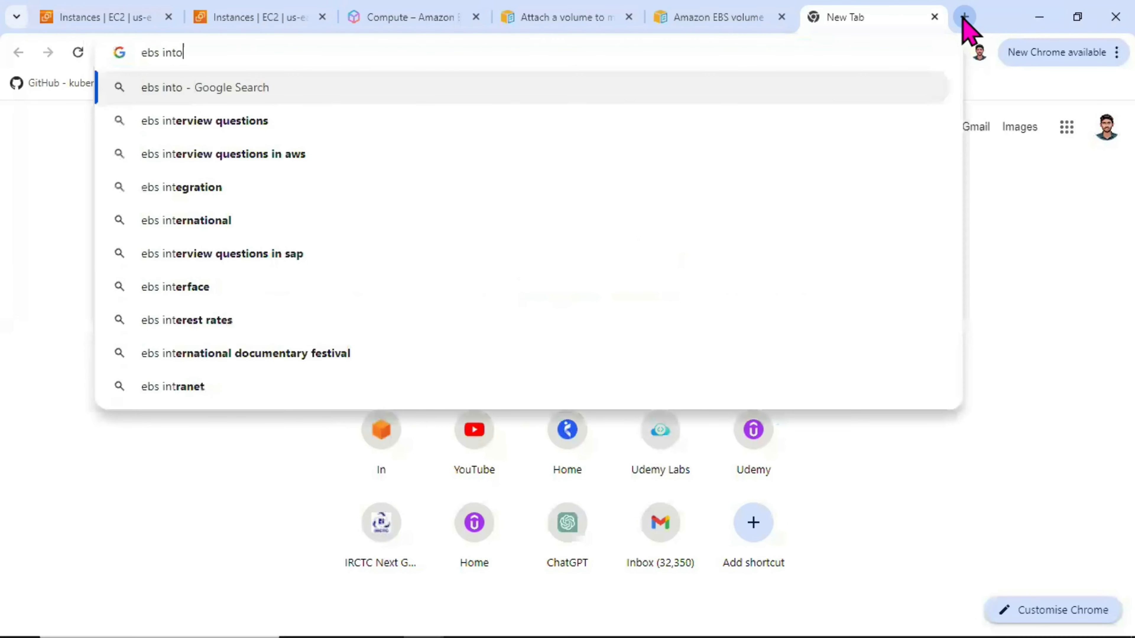
{"action": "type", "text": " aws "}
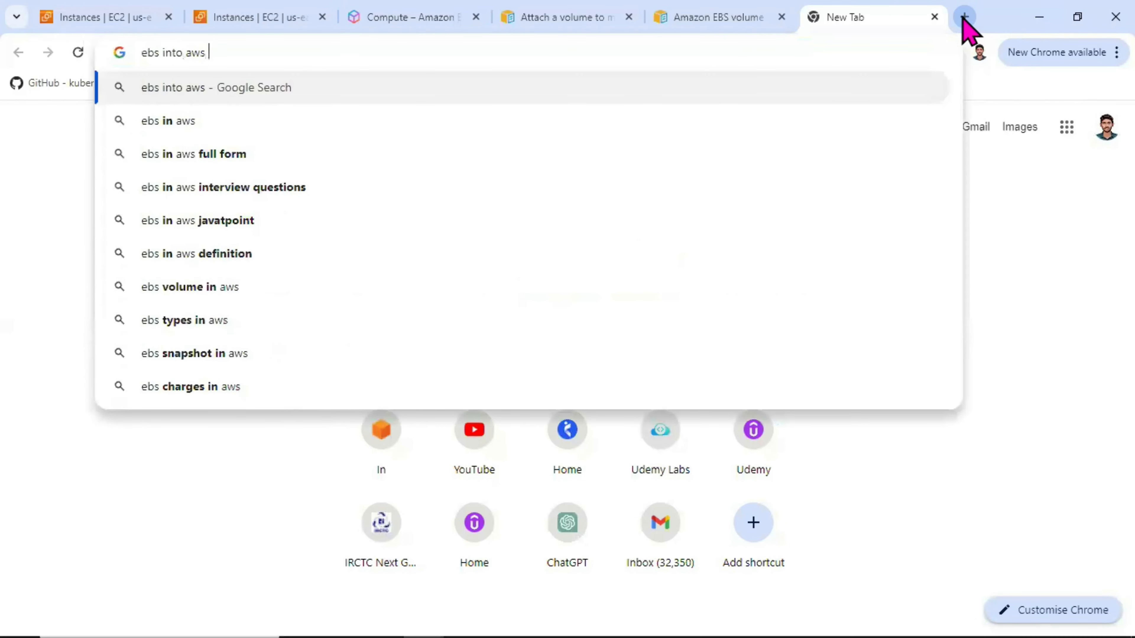
{"action": "type", "text": "amazon li"}
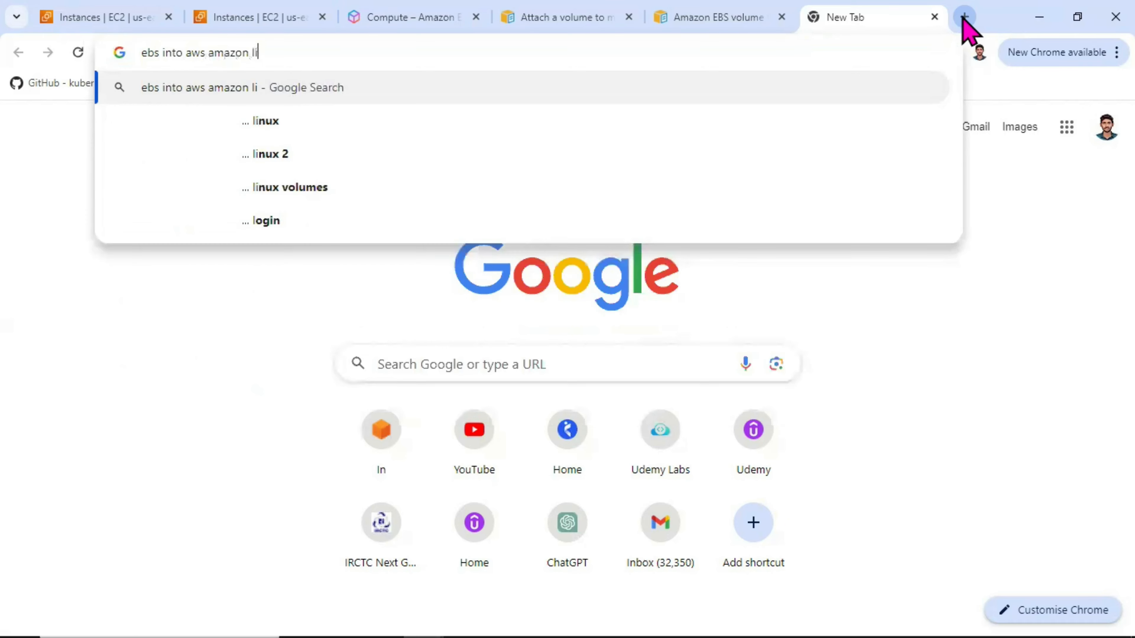
{"action": "type", "text": "nux"}
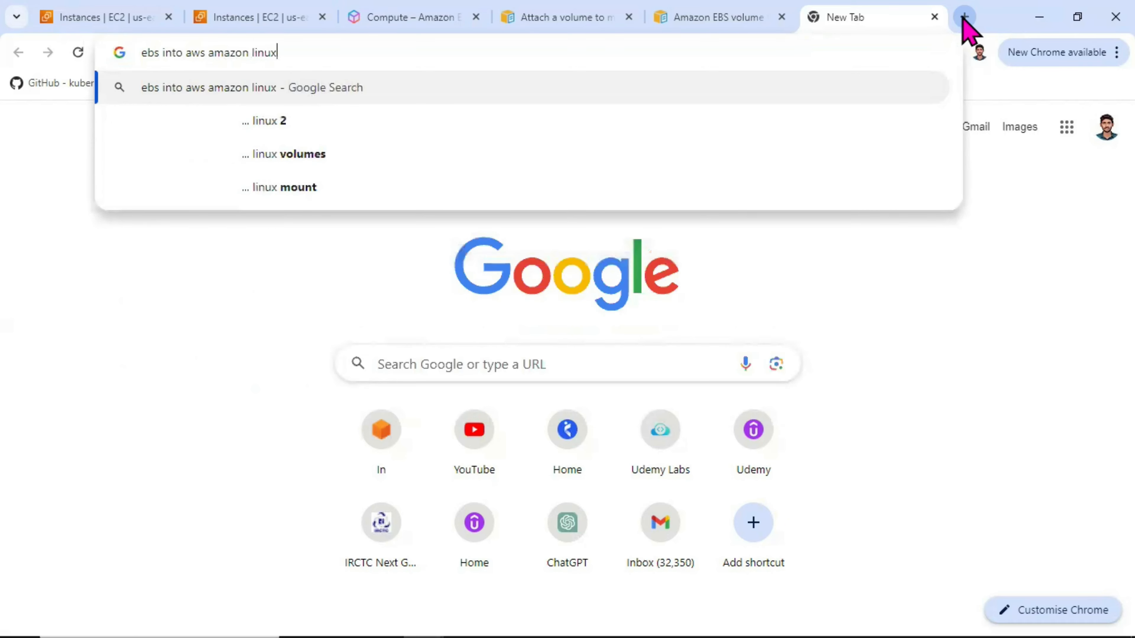
{"action": "key", "text": "Down"}
{"action": "key", "text": "Down"}
{"action": "key", "text": "Return"}
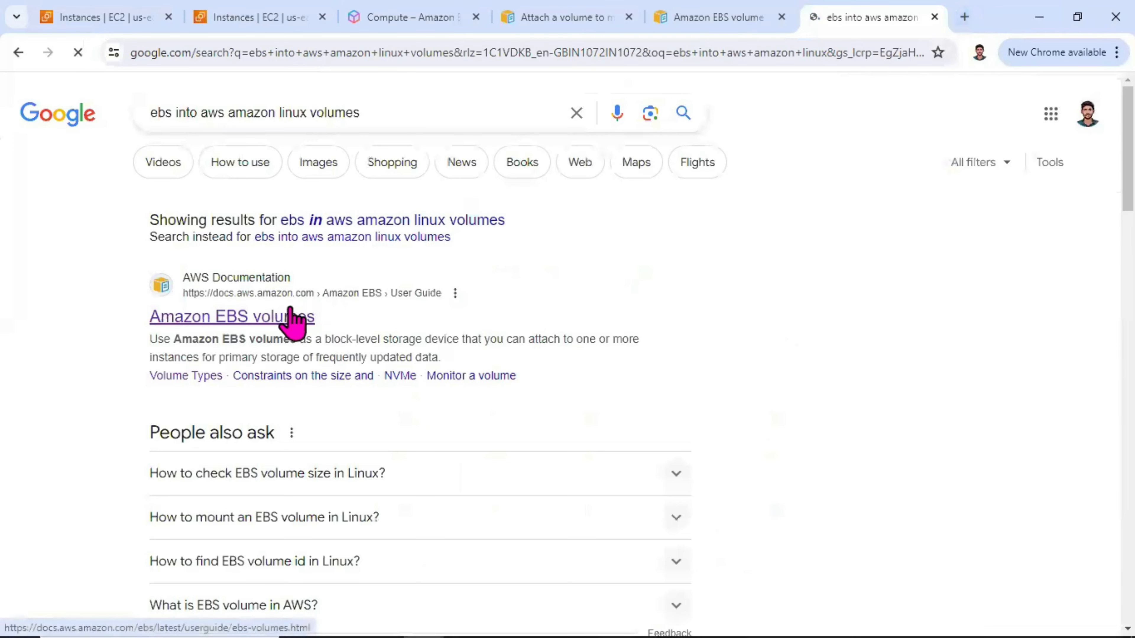
Open the AWS guide "Make an Amazon EBS volume available for use" in a separate tab and read its Linux instances instructions
{"action": "scroll", "coordinate": [272, 331], "scroll_direction": "down", "scroll_amount": 5}
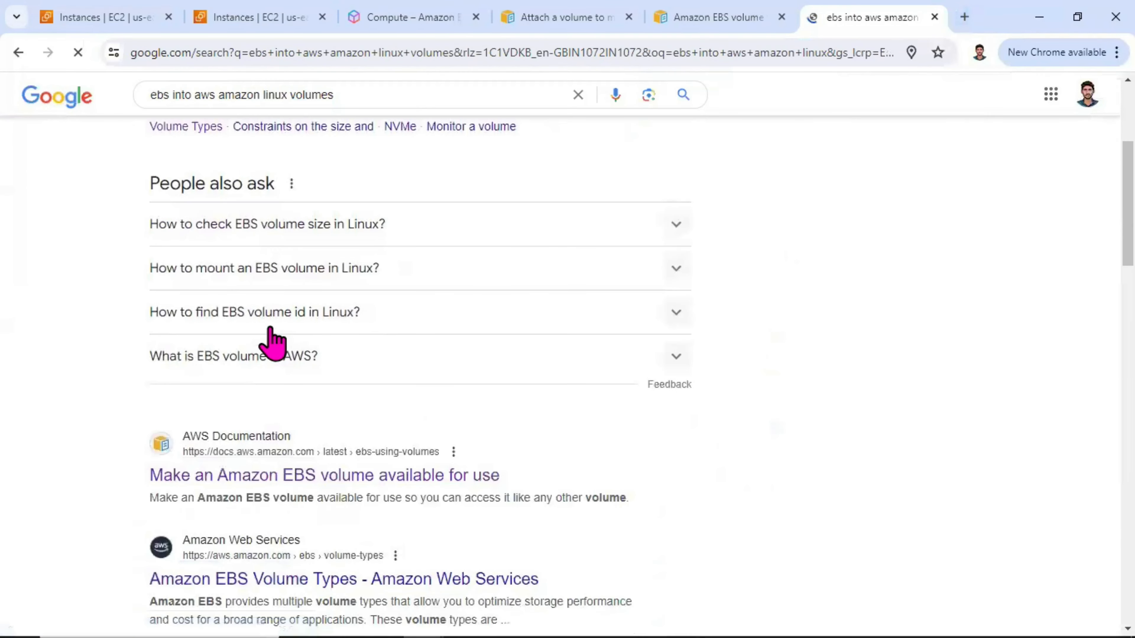
{"action": "middle_click", "coordinate": [339, 478]}
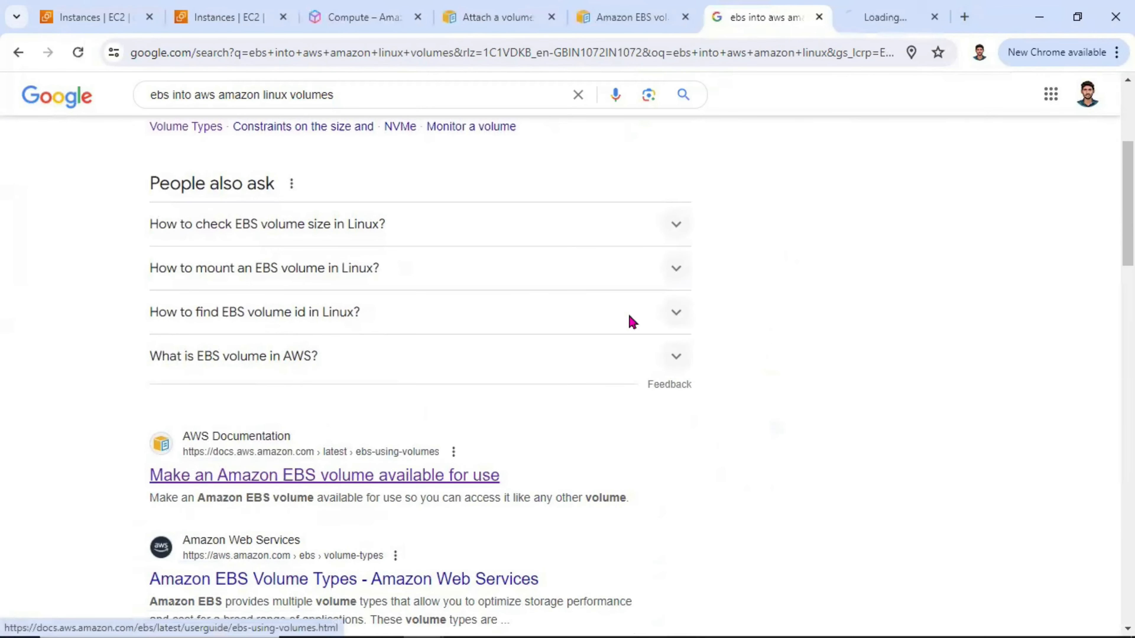
{"action": "left_click", "coordinate": [900, 26]}
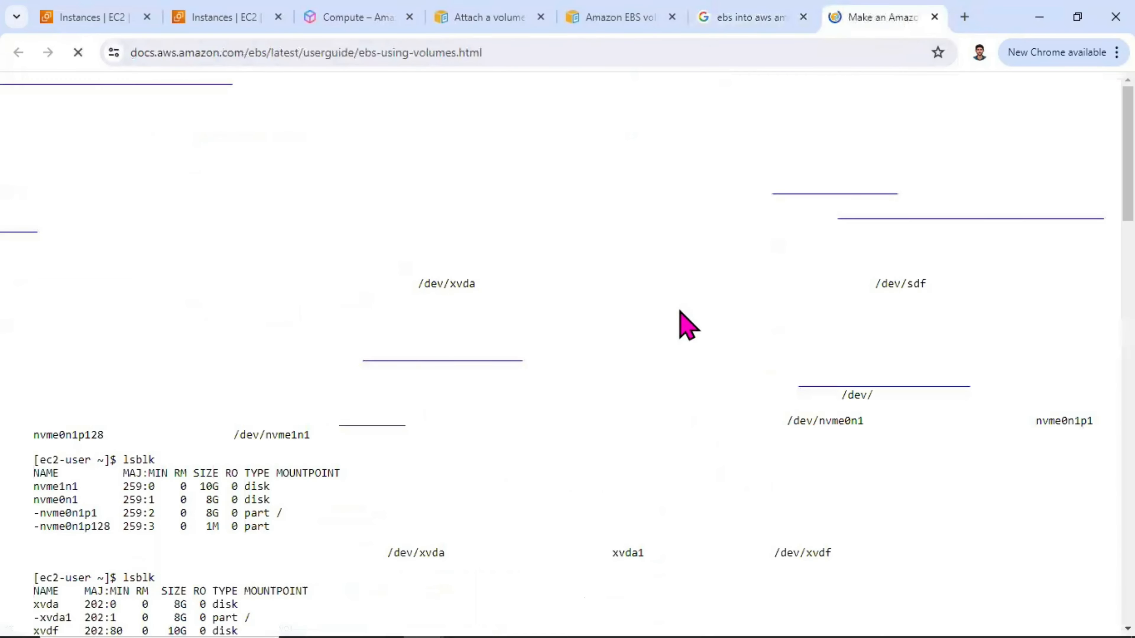
{"action": "scroll", "coordinate": [679, 322], "scroll_direction": "down", "scroll_amount": 5}
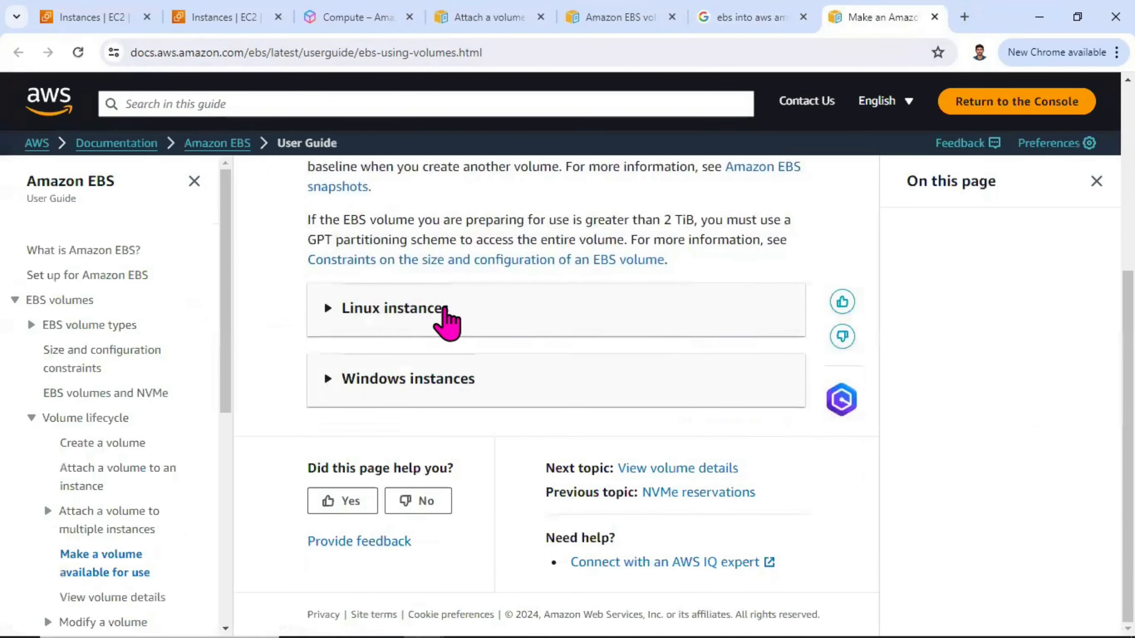
{"action": "left_click", "coordinate": [446, 322]}
{"action": "scroll", "coordinate": [500, 358], "scroll_direction": "down", "scroll_amount": 10}
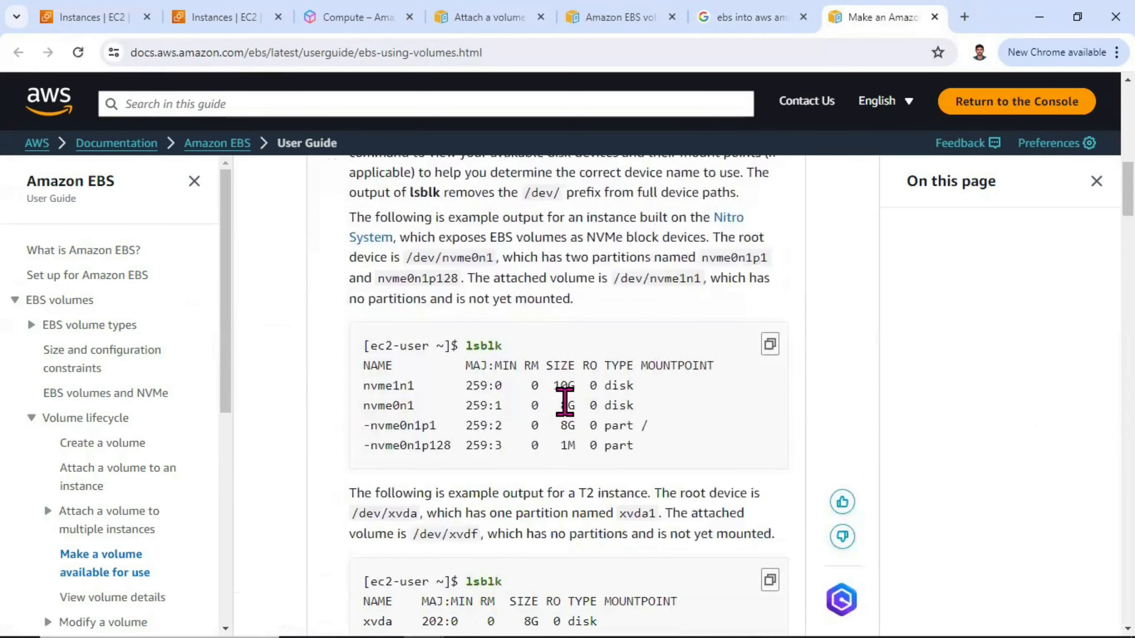
{"action": "scroll", "coordinate": [559, 389], "scroll_direction": "down", "scroll_amount": 10}
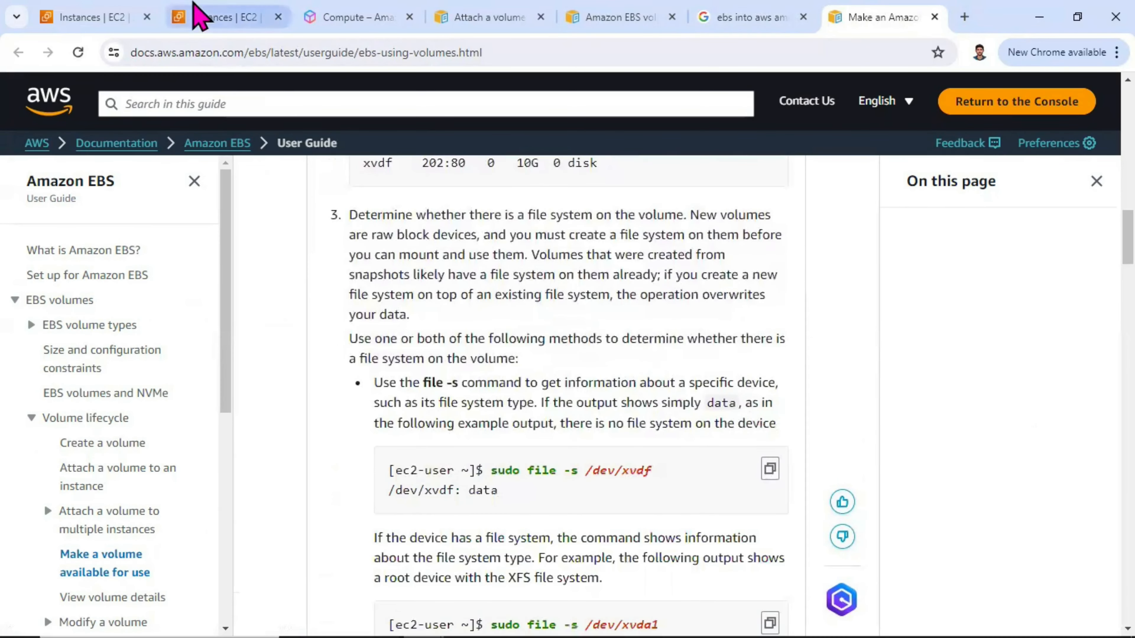
In the second EC2 console tab, select the 10 GiB gp3 volume and examine its available actions, including Detach volume, without applying any
{"action": "left_click", "coordinate": [219, 17]}
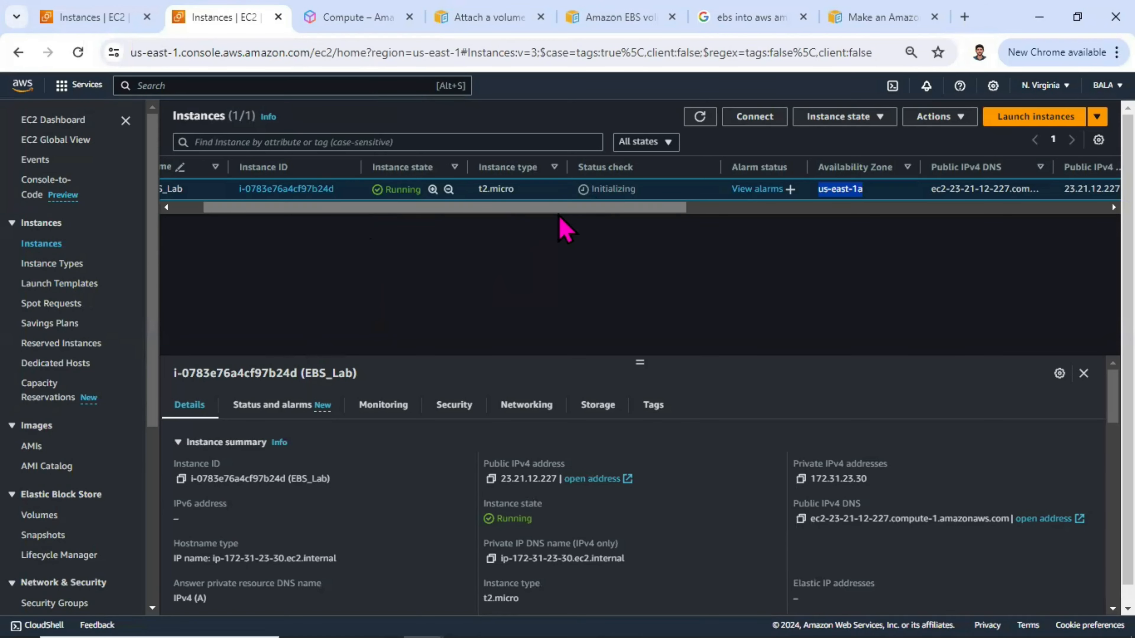
{"action": "left_click_drag", "start_coordinate": [551, 208], "coordinate": [480, 241]}
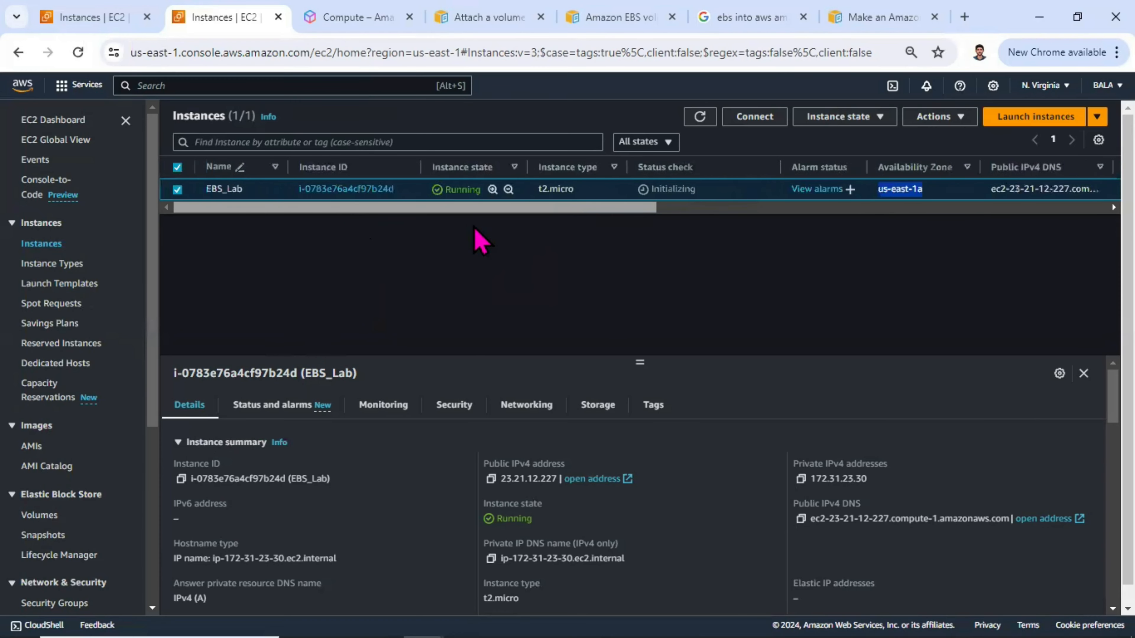
{"action": "scroll", "coordinate": [53, 423], "scroll_direction": "down", "scroll_amount": 4}
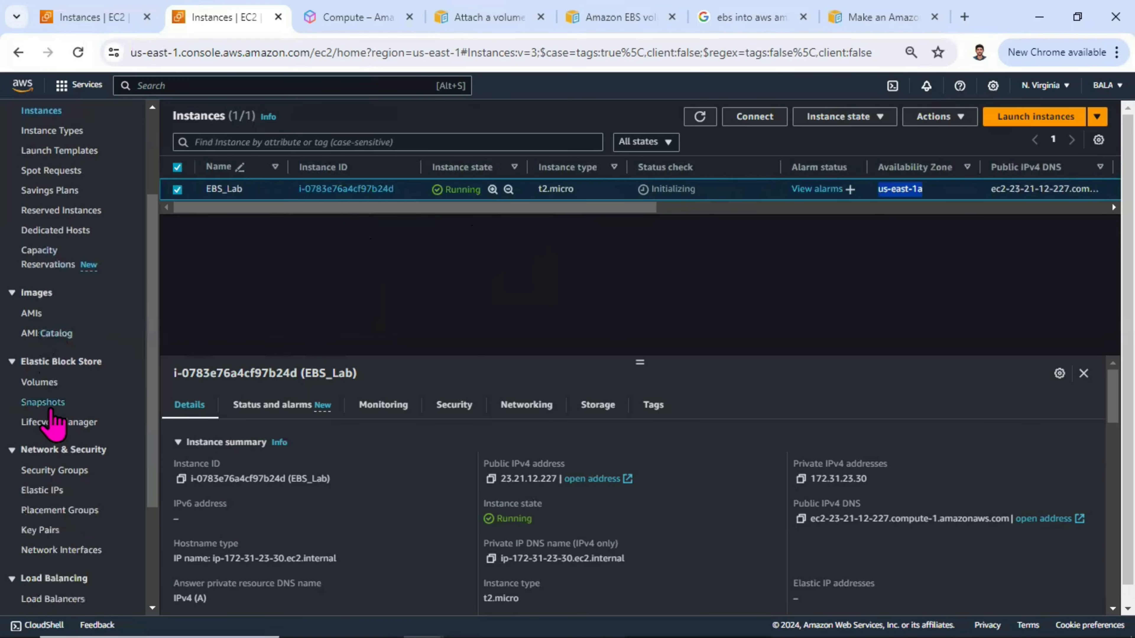
{"action": "left_click", "coordinate": [49, 356]}
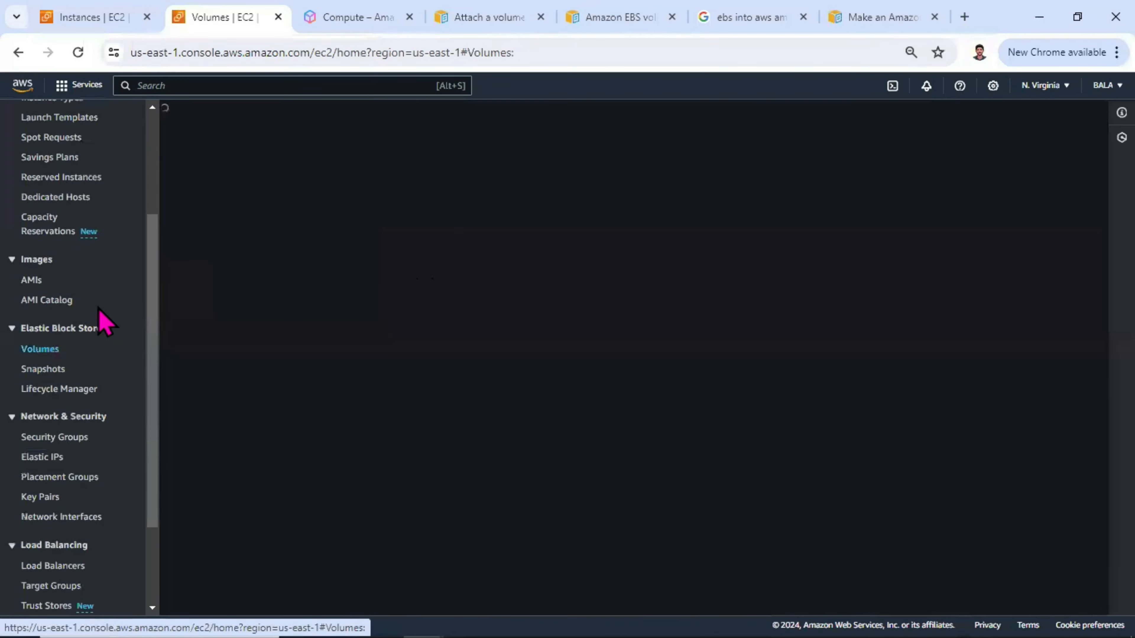
{"action": "left_click", "coordinate": [178, 209]}
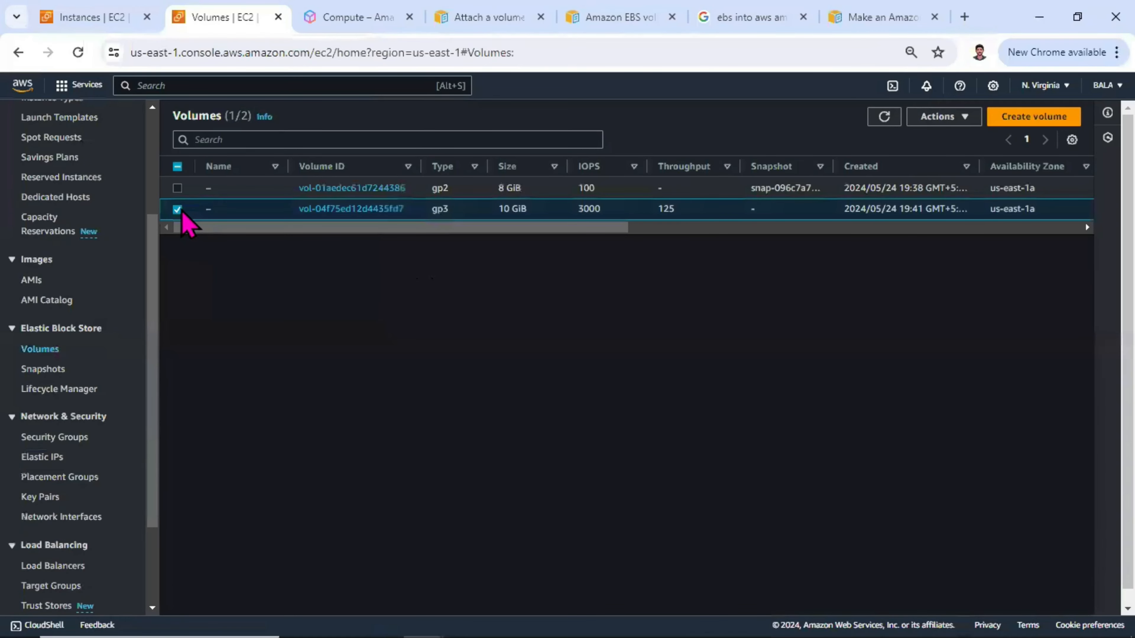
{"action": "left_click", "coordinate": [957, 123]}
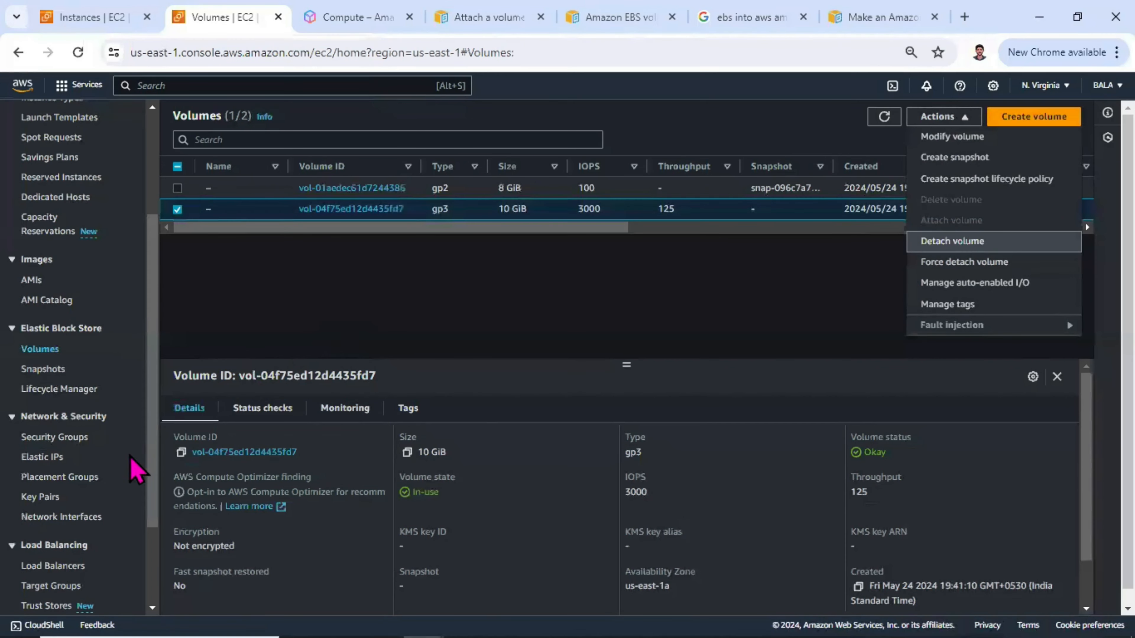
{"action": "left_click", "coordinate": [297, 315]}
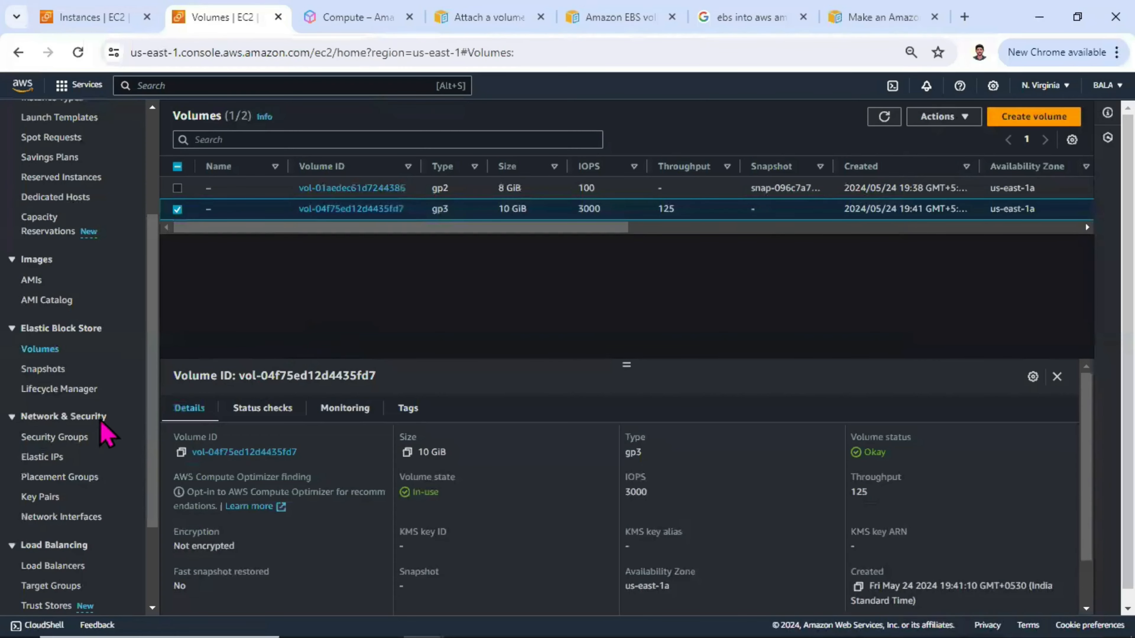
Start creating a new EBS volume and review the default gp3 volume settings
{"action": "left_click", "coordinate": [1041, 118]}
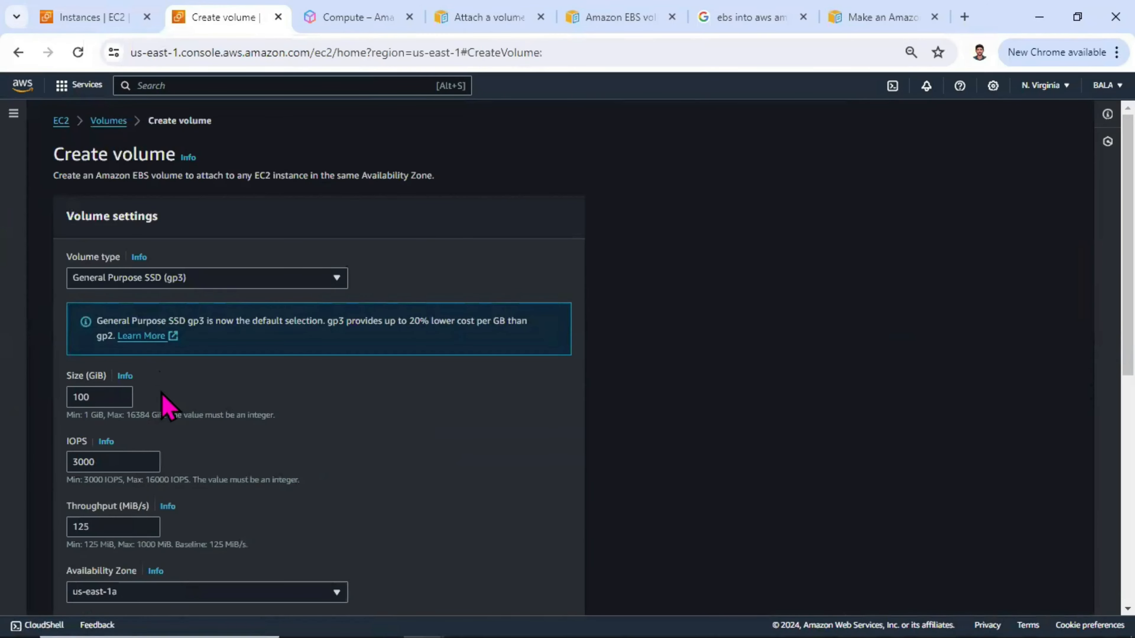
{"action": "scroll", "coordinate": [168, 405], "scroll_direction": "down", "scroll_amount": 3}
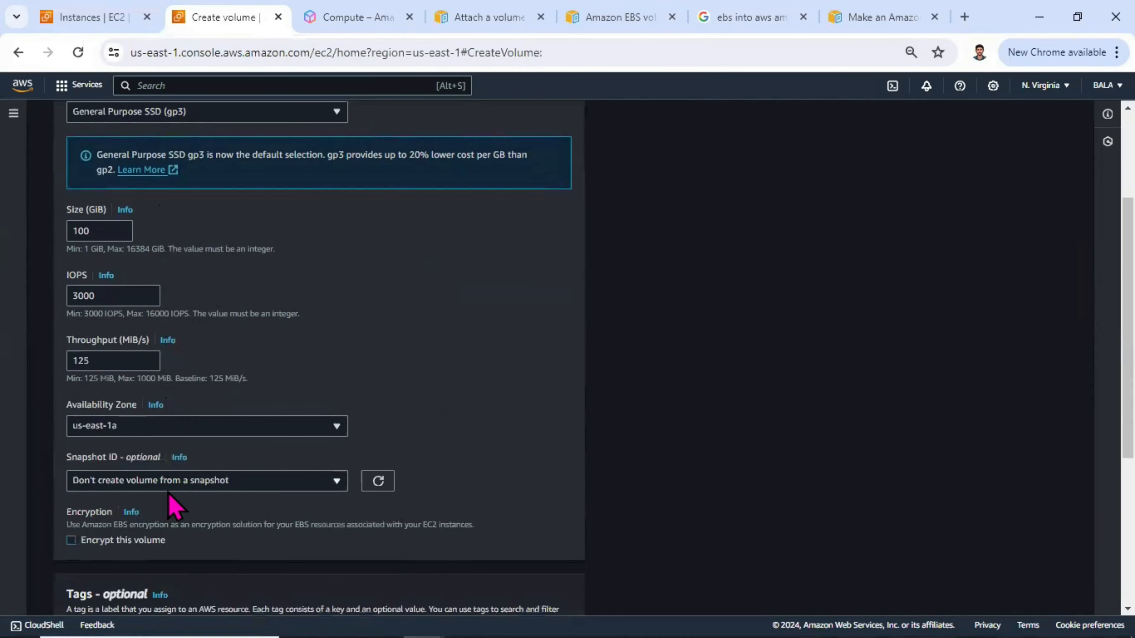
{"action": "scroll", "coordinate": [181, 175], "scroll_direction": "up", "scroll_amount": 2}
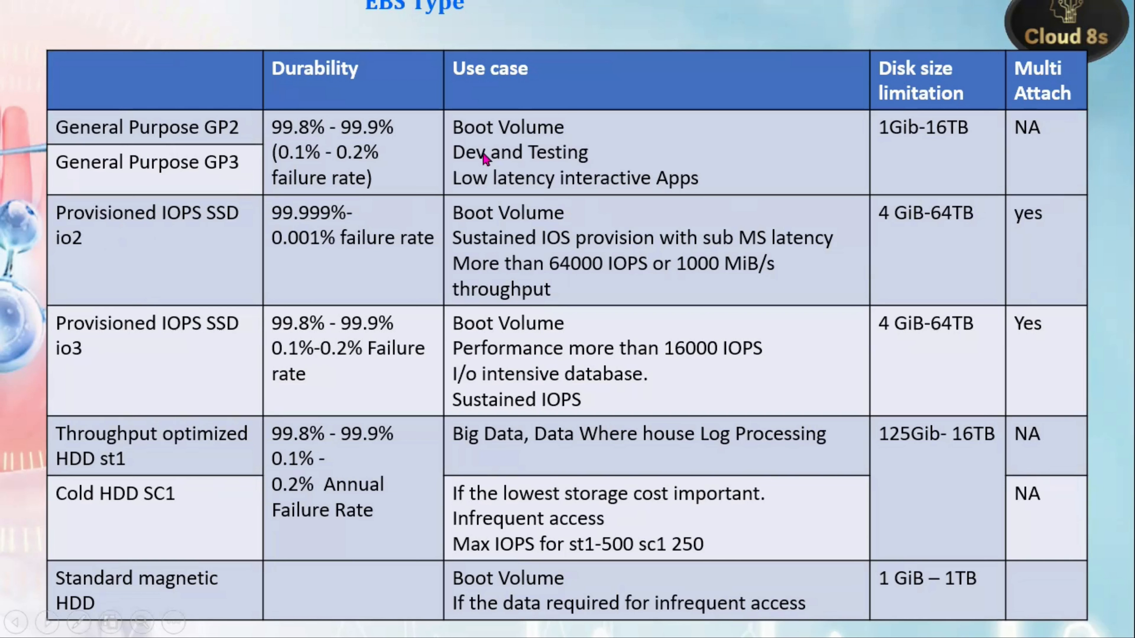
{"action": "left_click", "coordinate": [351, 276]}
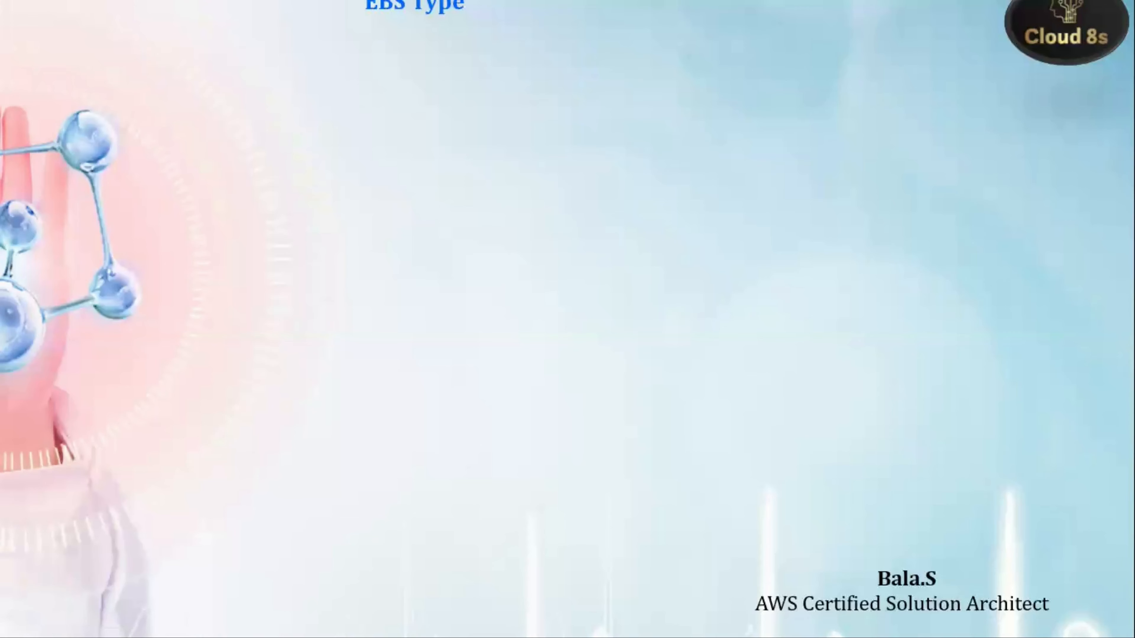
{"action": "key", "text": "Left"}
{"action": "key", "text": "Left"}
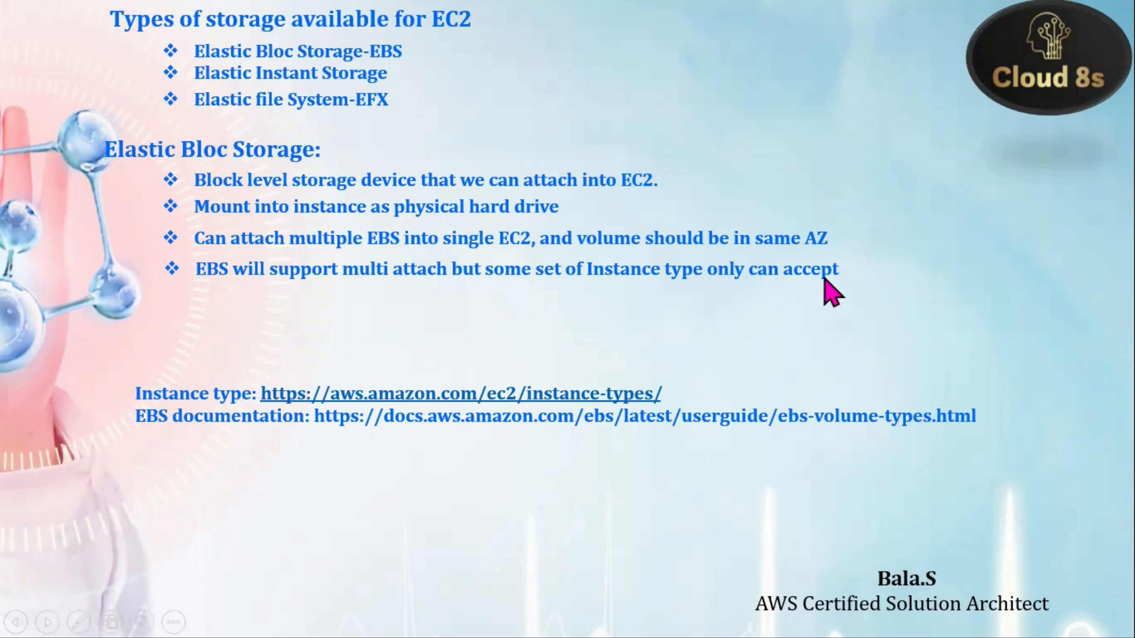
{"action": "left_click", "coordinate": [761, 202]}
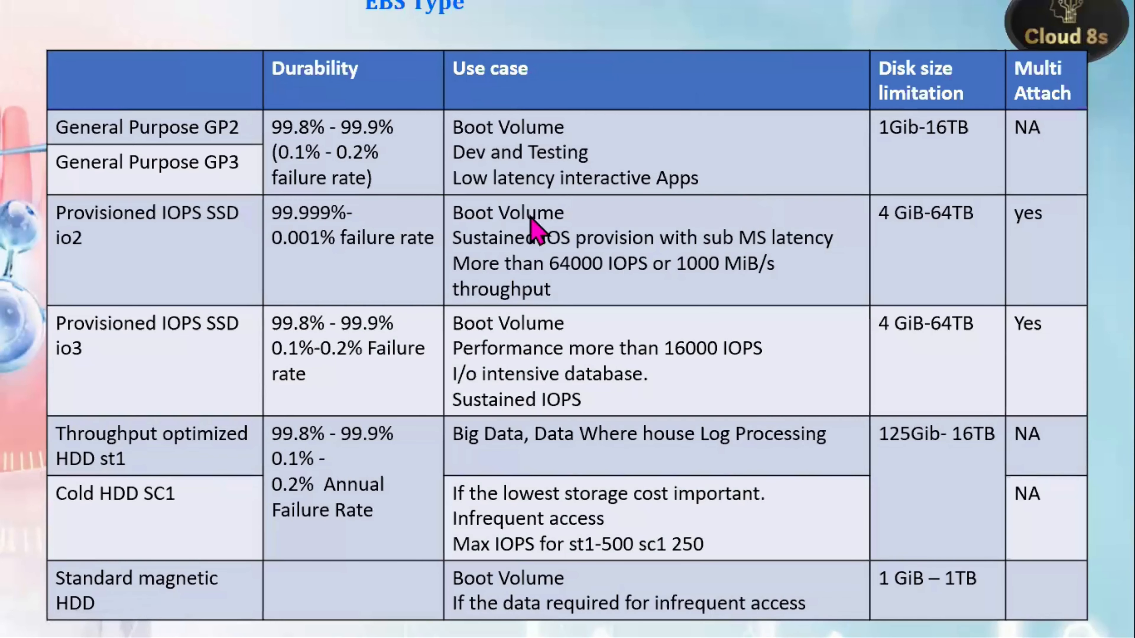
{"action": "key", "text": "alt+Tab"}
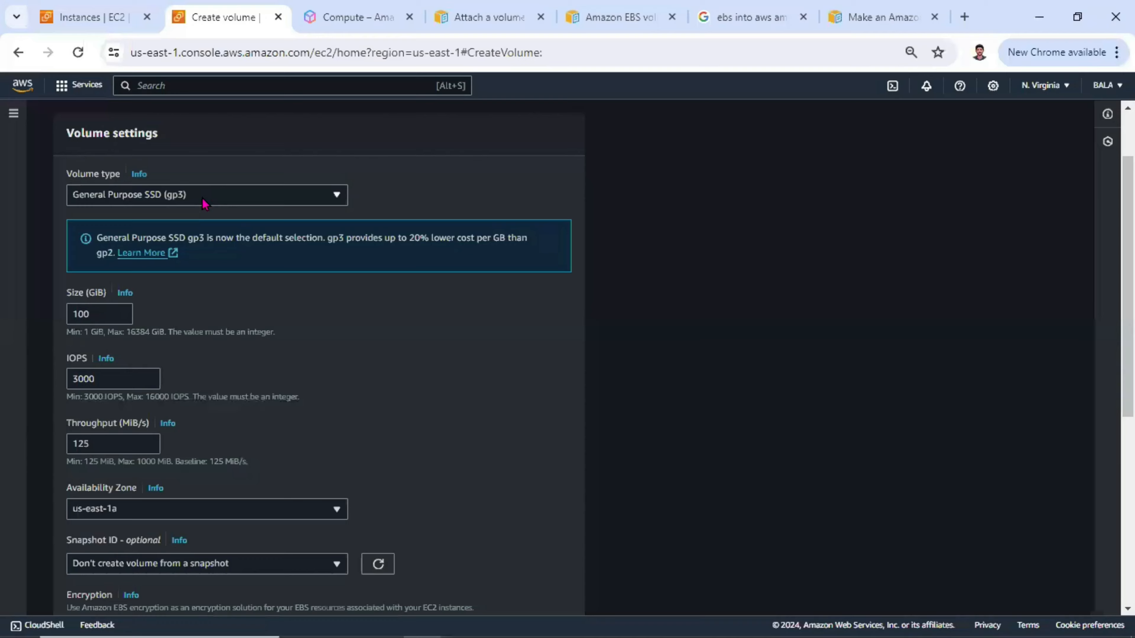
Try the General Purpose SSD (gp2) volume type and check its settings for a Multi-Attach option
{"action": "left_click", "coordinate": [203, 201]}
{"action": "left_click", "coordinate": [203, 202]}
{"action": "scroll", "coordinate": [456, 355], "scroll_direction": "down", "scroll_amount": 2}
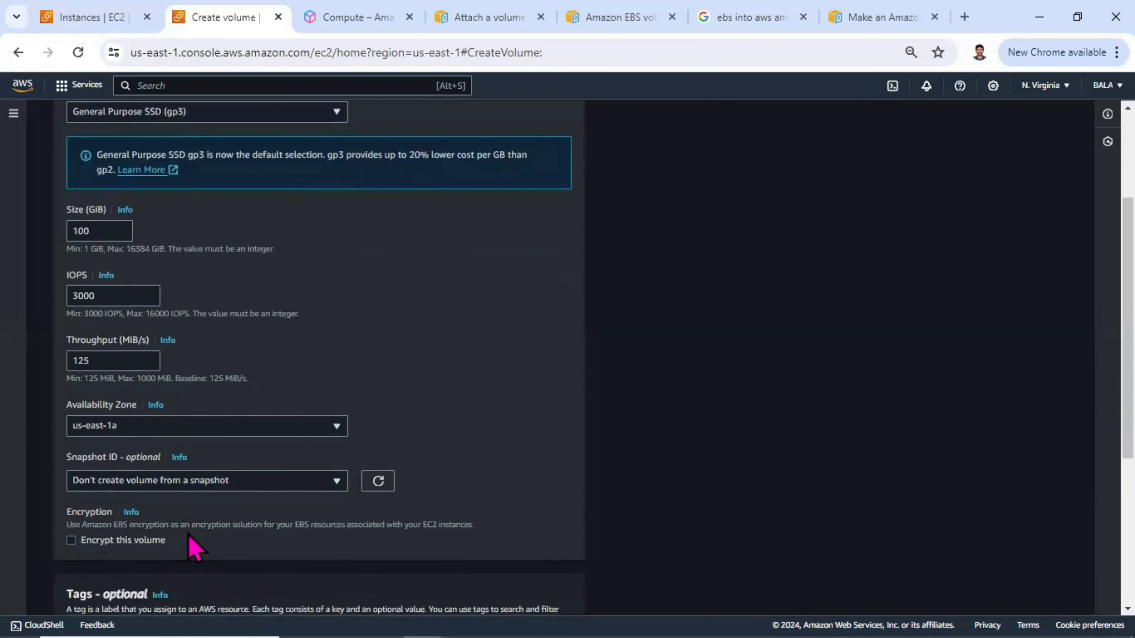
{"action": "scroll", "coordinate": [183, 416], "scroll_direction": "up", "scroll_amount": 4}
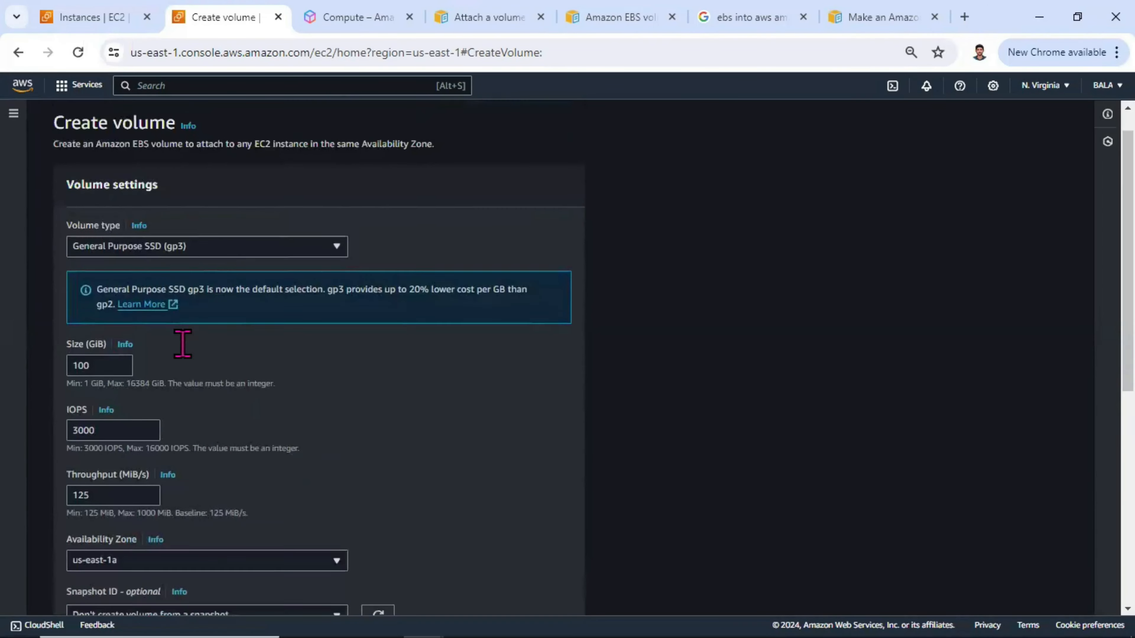
{"action": "left_click", "coordinate": [218, 278]}
{"action": "left_click", "coordinate": [215, 320]}
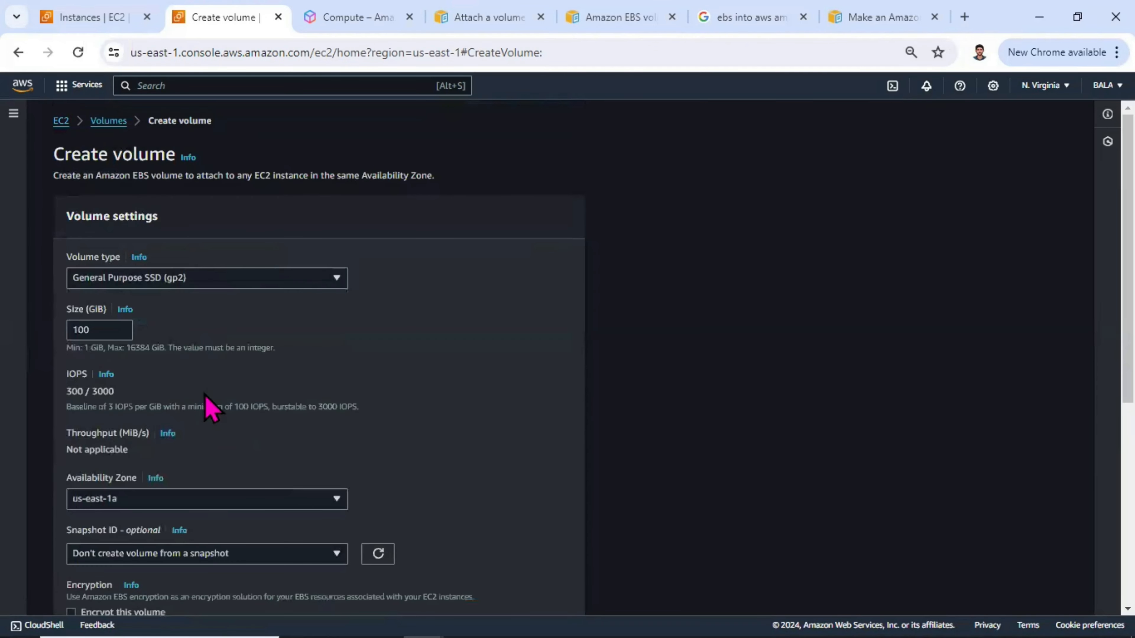
{"action": "scroll", "coordinate": [120, 375], "scroll_direction": "down", "scroll_amount": 6}
{"action": "scroll", "coordinate": [185, 482], "scroll_direction": "up", "scroll_amount": 6}
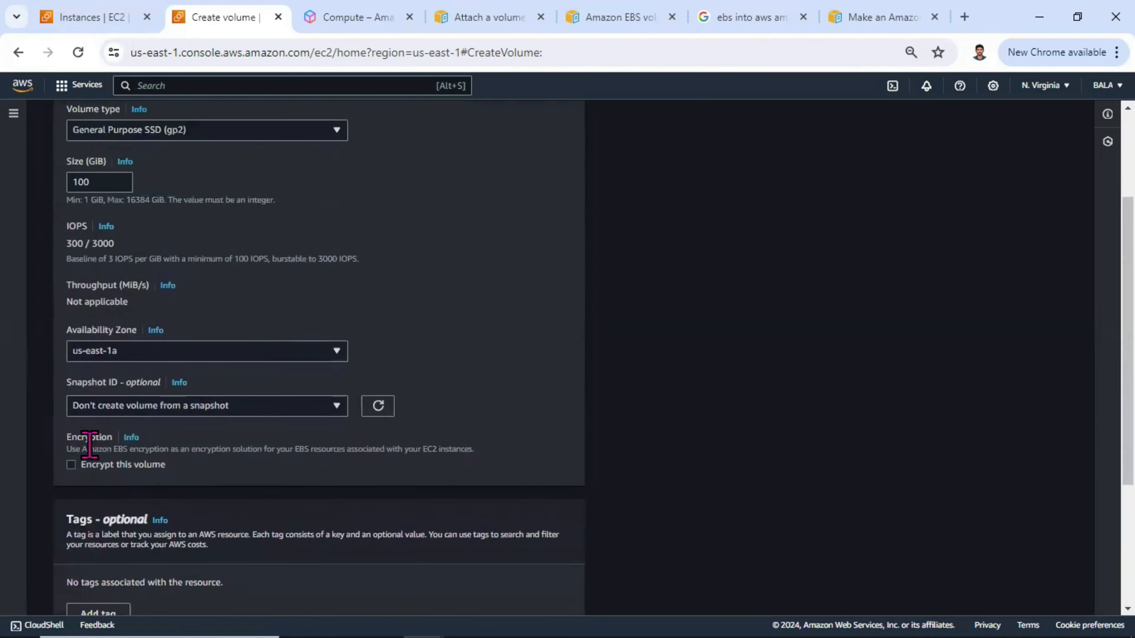
Set the volume type to Provisioned IOPS SSD (io1) and enable Multi-Attach for it
{"action": "left_click", "coordinate": [201, 280]}
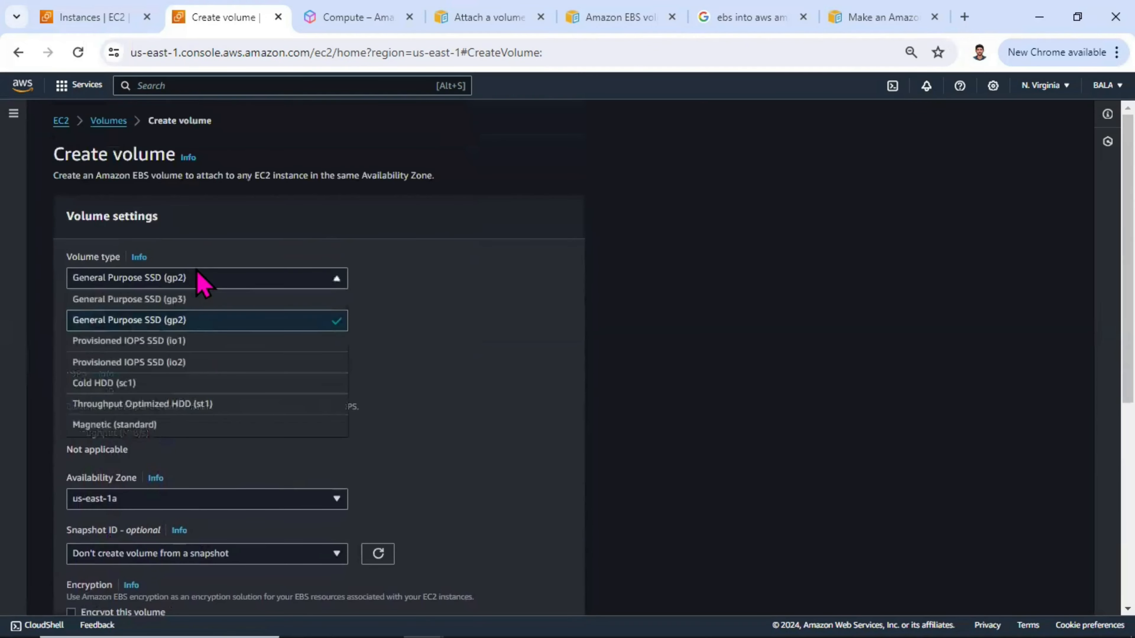
{"action": "left_click", "coordinate": [206, 341]}
{"action": "scroll", "coordinate": [168, 499], "scroll_direction": "down", "scroll_amount": 3}
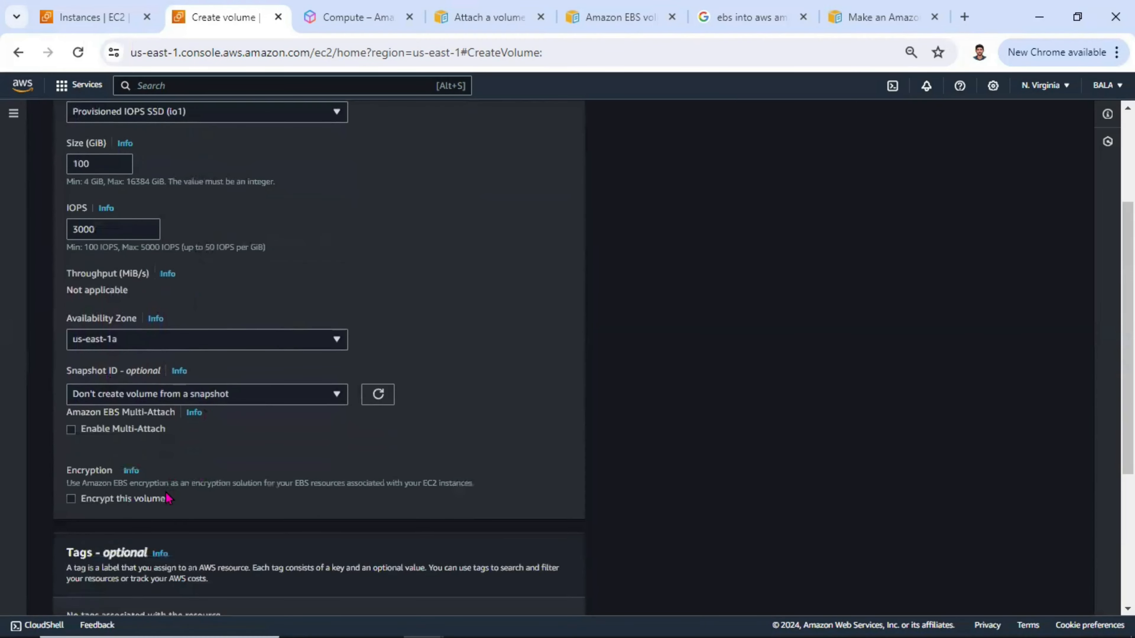
{"action": "left_click", "coordinate": [121, 430]}
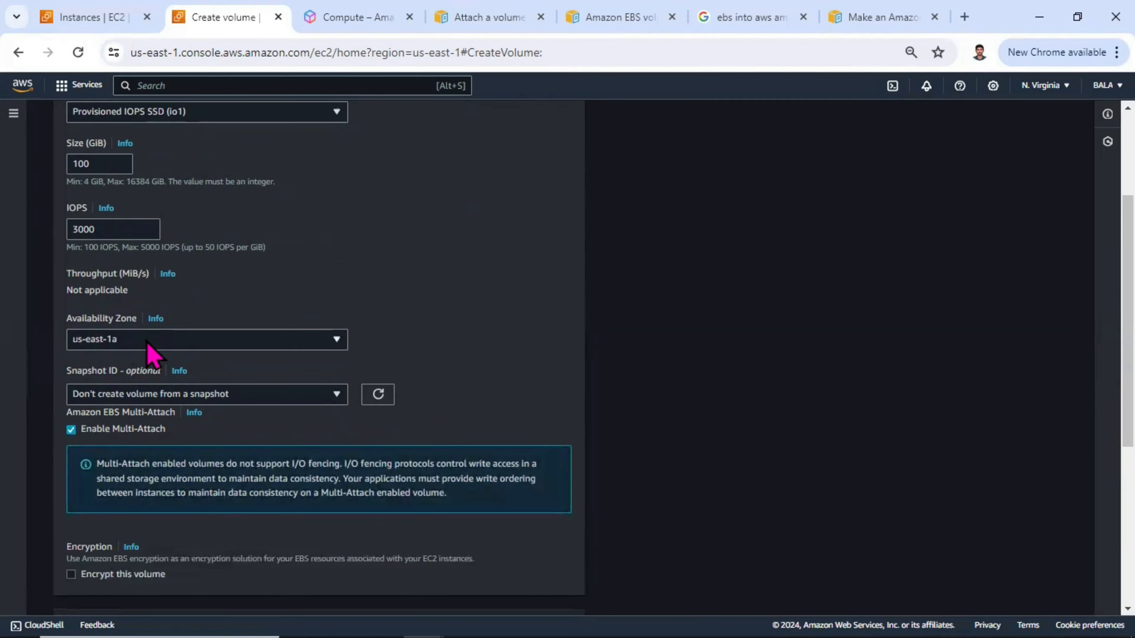
Set the io1 volume's size to 4 GiB and its IOPS to 200
{"action": "scroll", "coordinate": [148, 344], "scroll_direction": "up", "scroll_amount": 2}
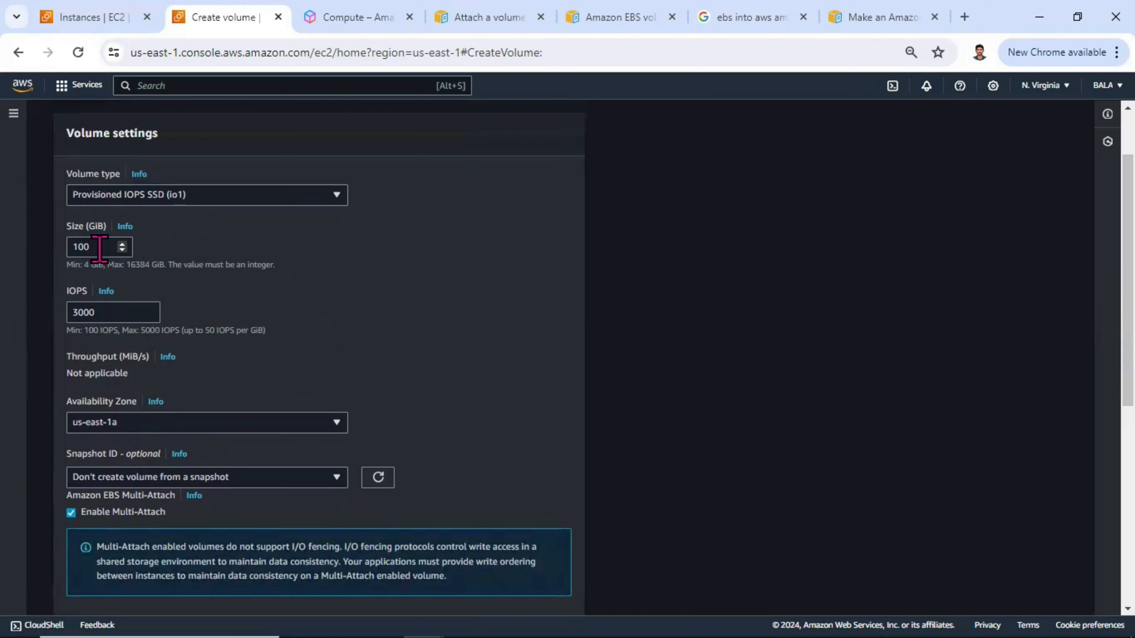
{"action": "left_click_drag", "start_coordinate": [96, 247], "coordinate": [67, 253]}
{"action": "type", "text": "4"}
{"action": "double_click", "coordinate": [103, 307]}
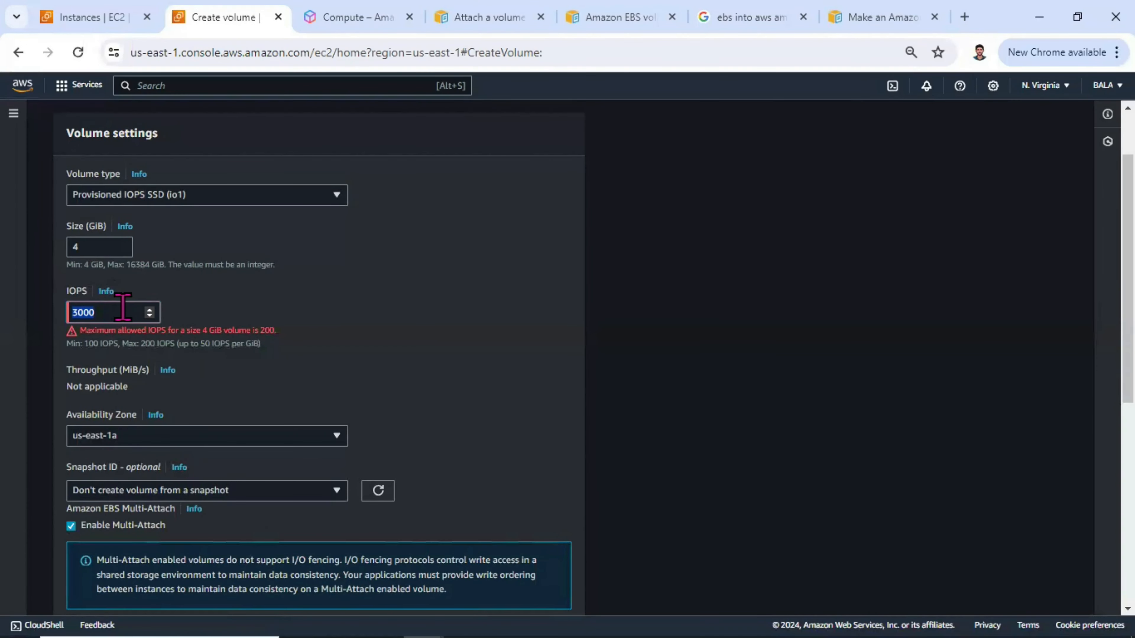
{"action": "type", "text": "200"}
Review the remaining settings, create the io1 volume without encryption or tags, and refresh the volumes list
{"action": "scroll", "coordinate": [197, 380], "scroll_direction": "down", "scroll_amount": 2}
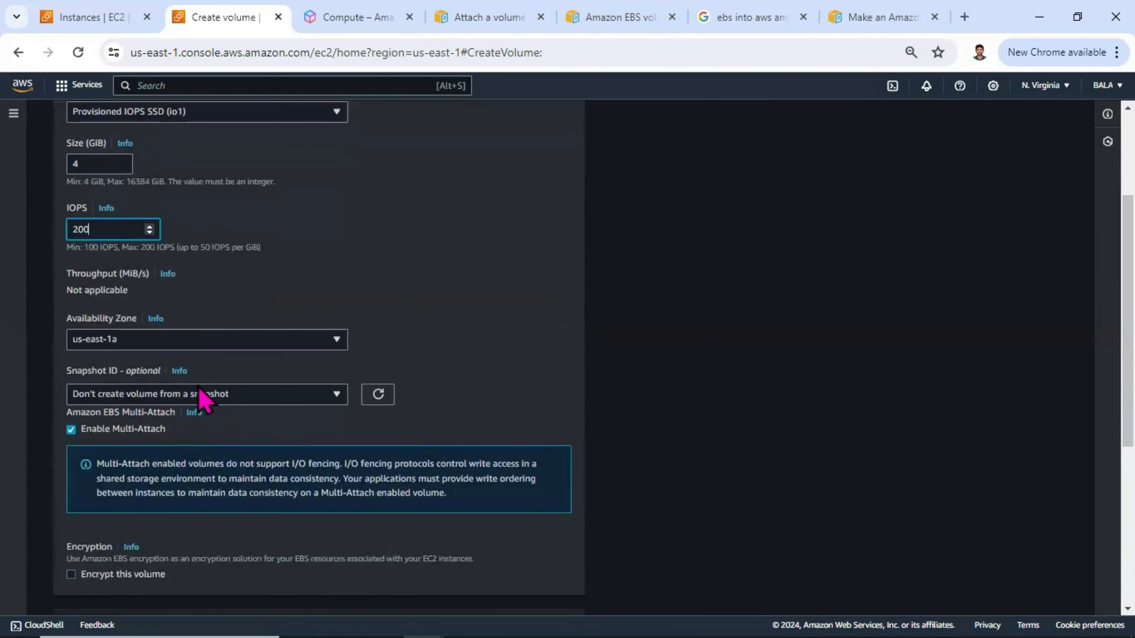
{"action": "scroll", "coordinate": [156, 389], "scroll_direction": "down", "scroll_amount": 4}
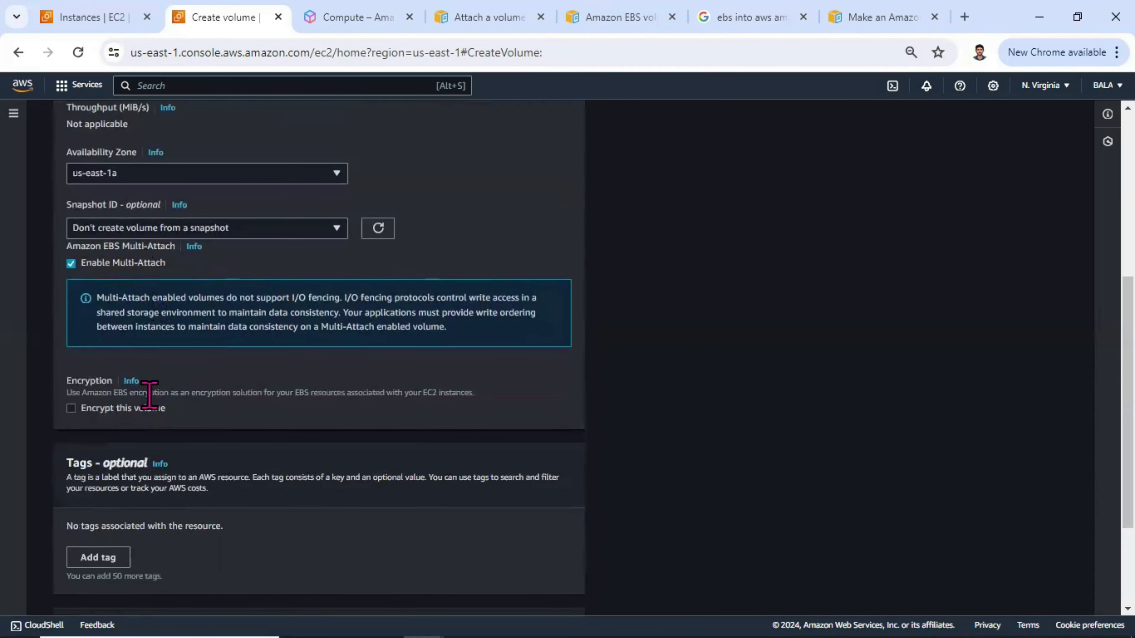
{"action": "scroll", "coordinate": [214, 405], "scroll_direction": "down", "scroll_amount": 1}
{"action": "scroll", "coordinate": [179, 291], "scroll_direction": "up", "scroll_amount": 2}
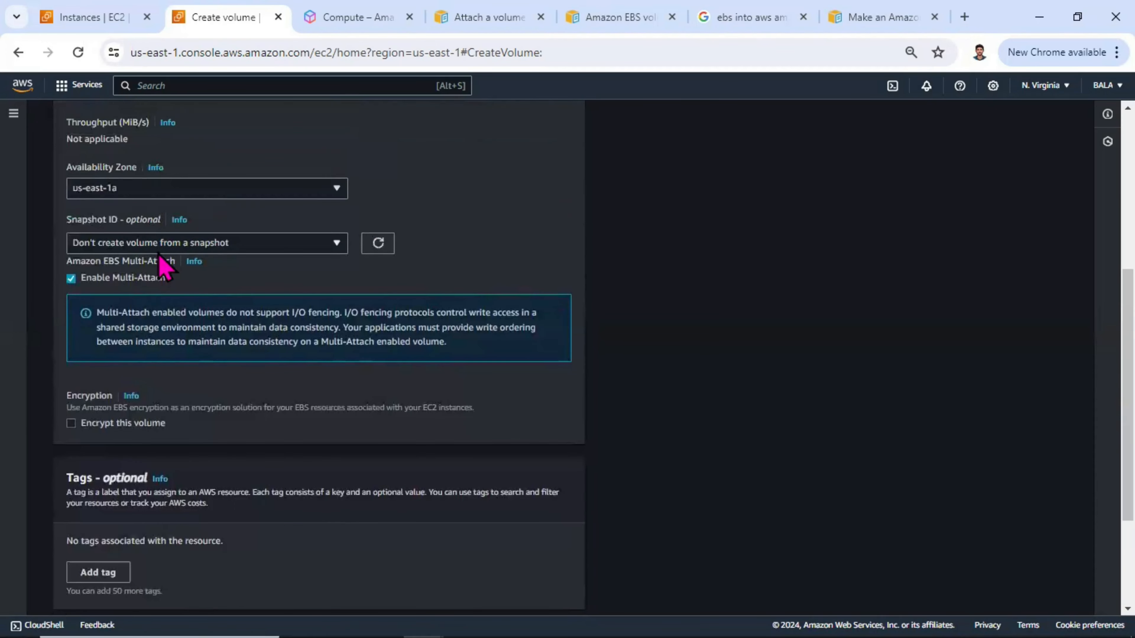
{"action": "scroll", "coordinate": [246, 355], "scroll_direction": "down", "scroll_amount": 4}
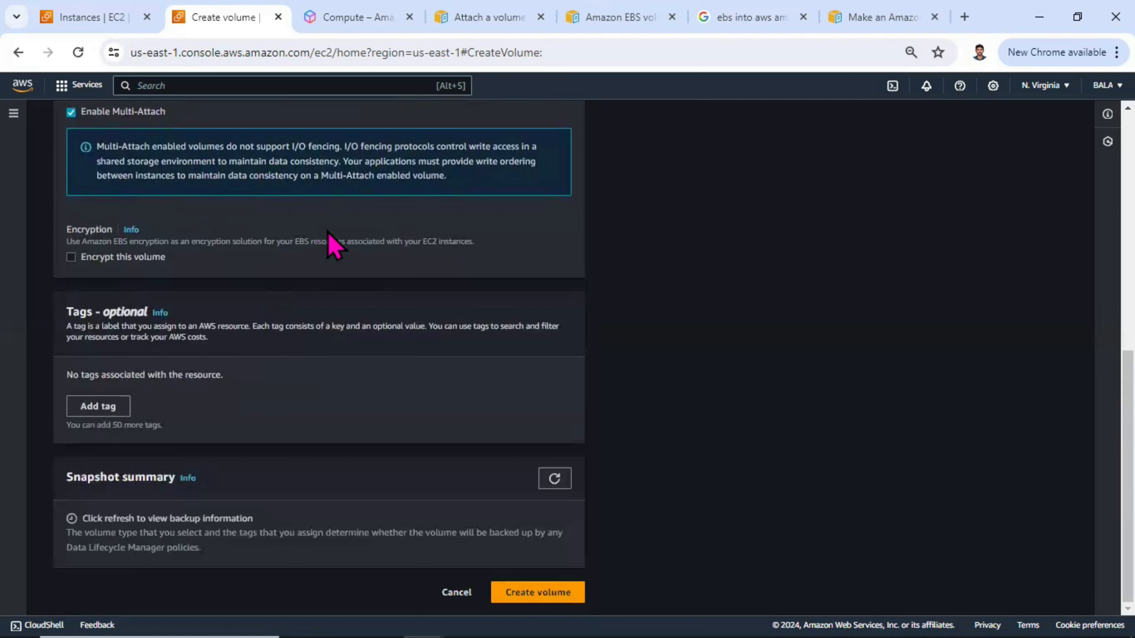
{"action": "left_click", "coordinate": [558, 593]}
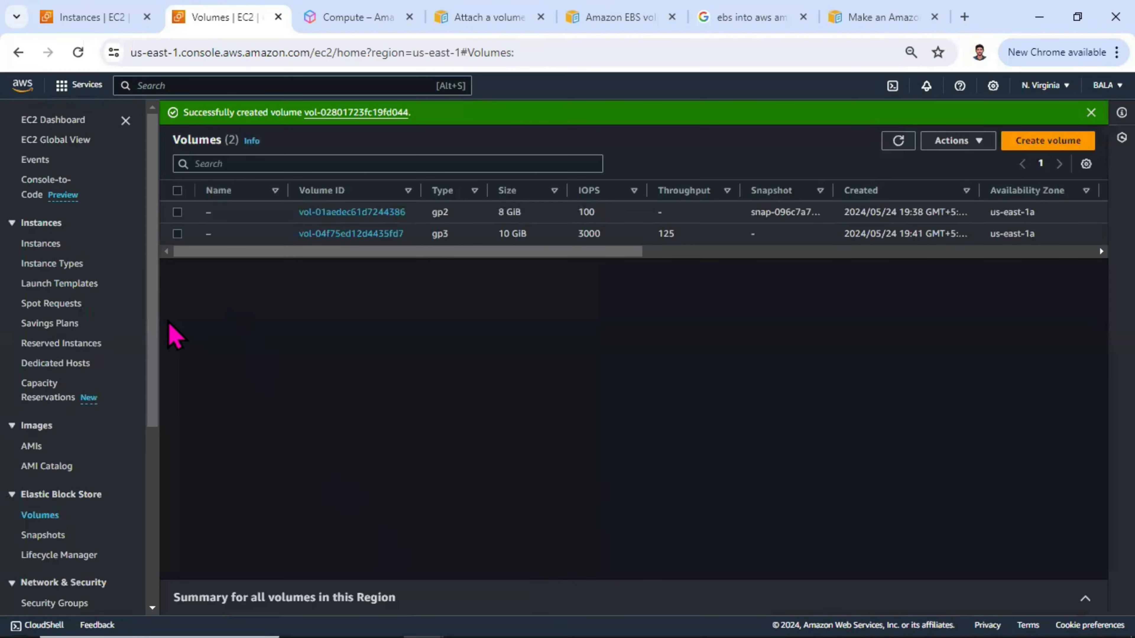
{"action": "left_click", "coordinate": [897, 142]}
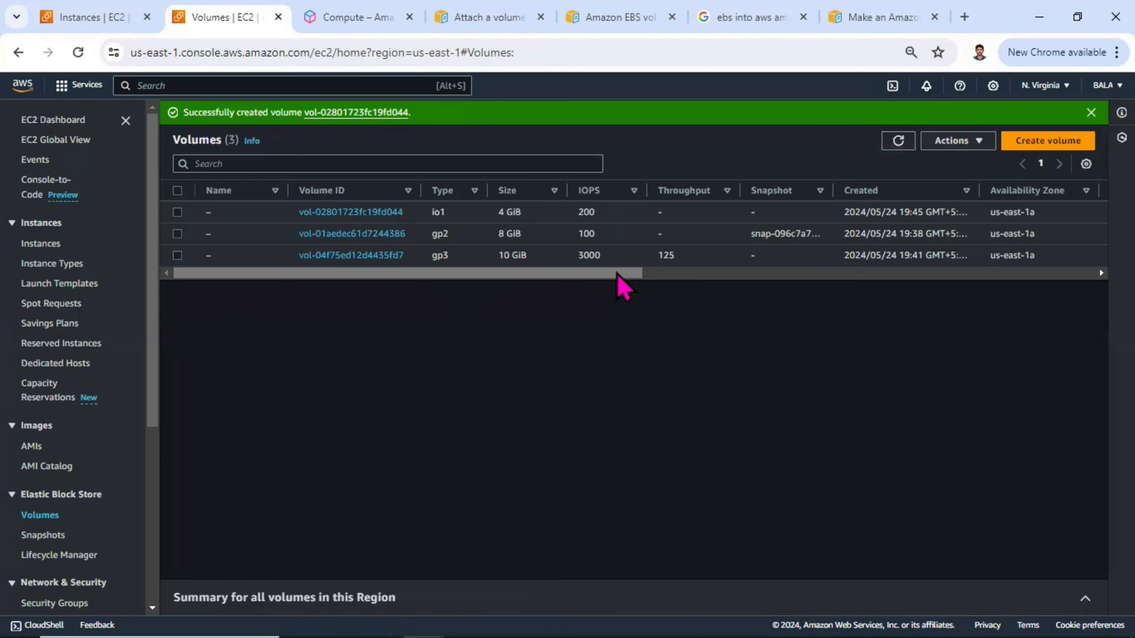
Check the volumes' state, attached resources and Multi-Attach columns, and select the 4 GiB io1 volume to view its details
{"action": "left_click_drag", "start_coordinate": [618, 274], "coordinate": [657, 274]}
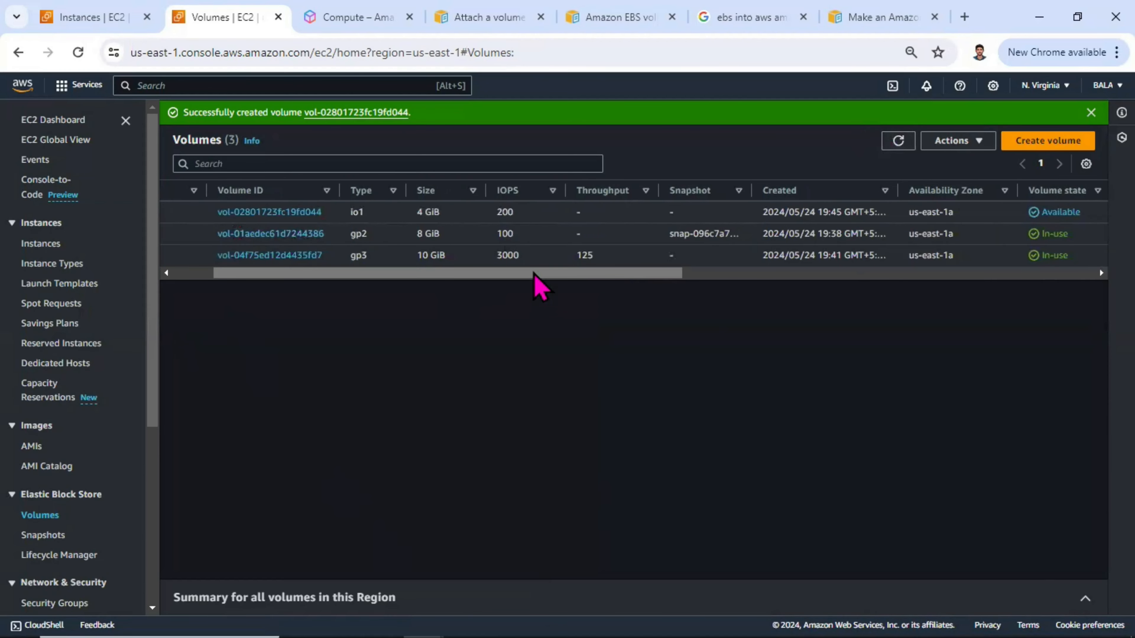
{"action": "left_click_drag", "start_coordinate": [535, 273], "coordinate": [985, 261]}
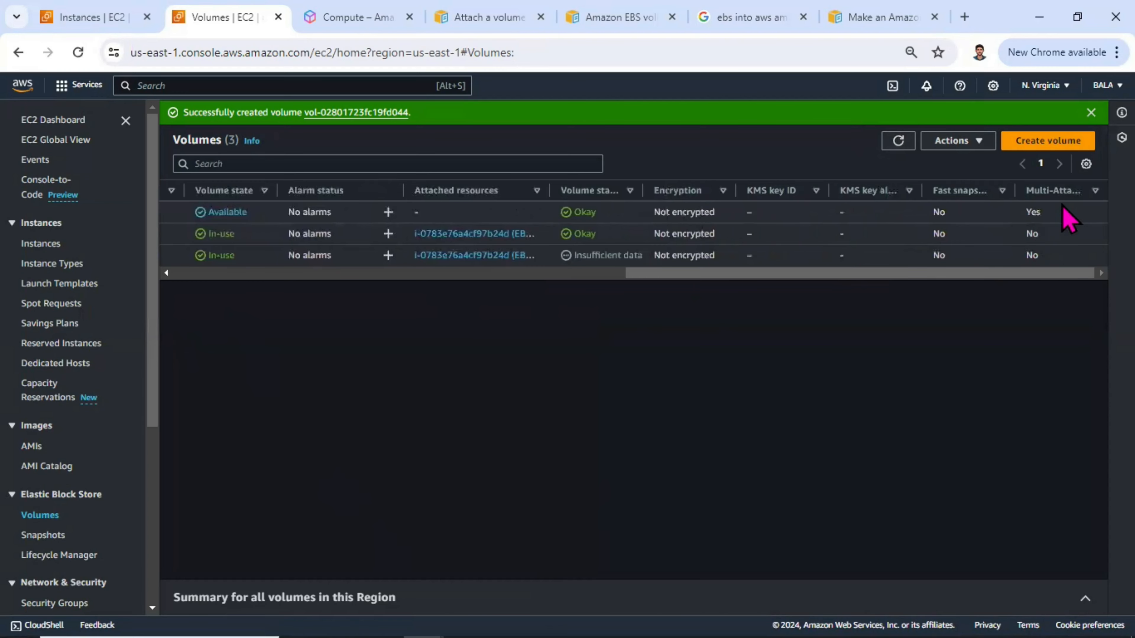
{"action": "left_click_drag", "start_coordinate": [817, 274], "coordinate": [345, 291]}
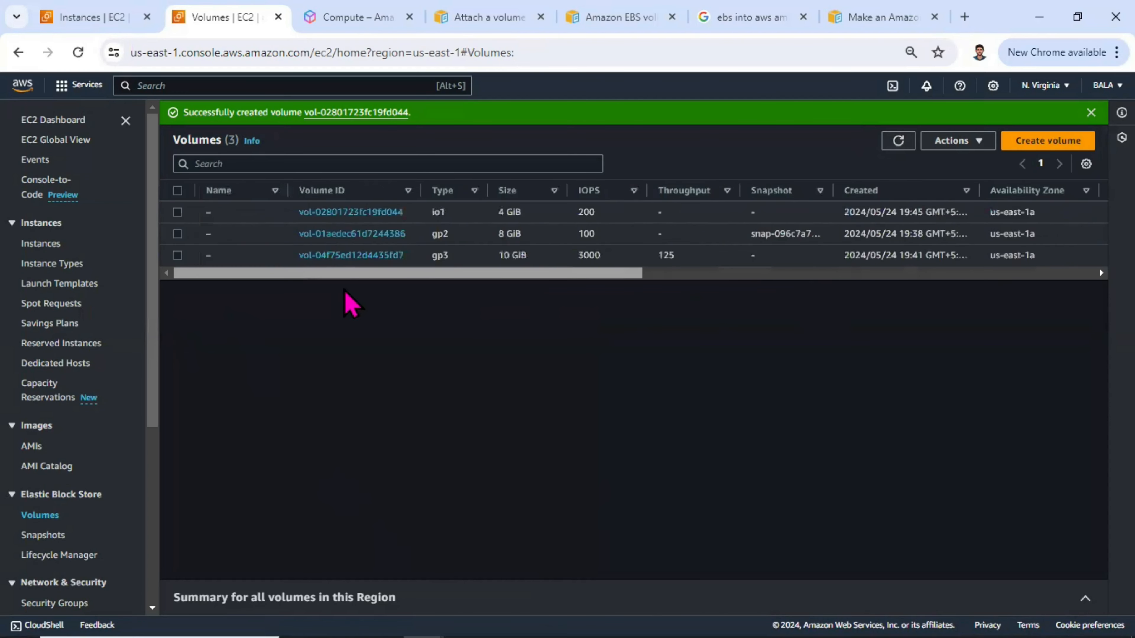
{"action": "left_click", "coordinate": [177, 213]}
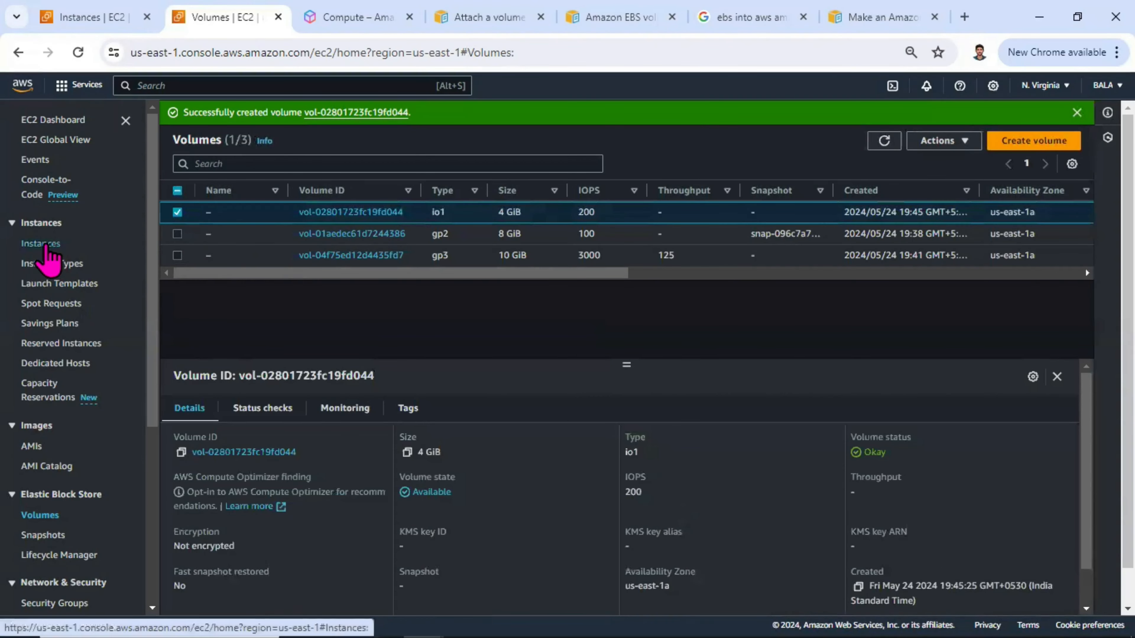
Open the EBS_Lab instance's details and check its instance type
{"action": "left_click", "coordinate": [45, 246]}
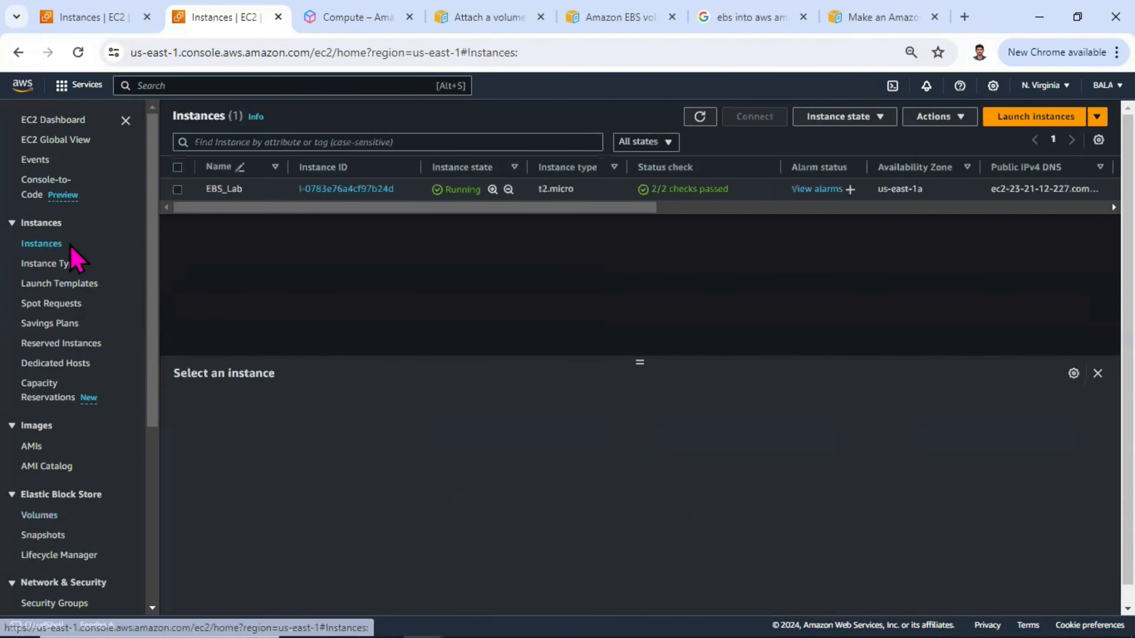
{"action": "left_click", "coordinate": [178, 191]}
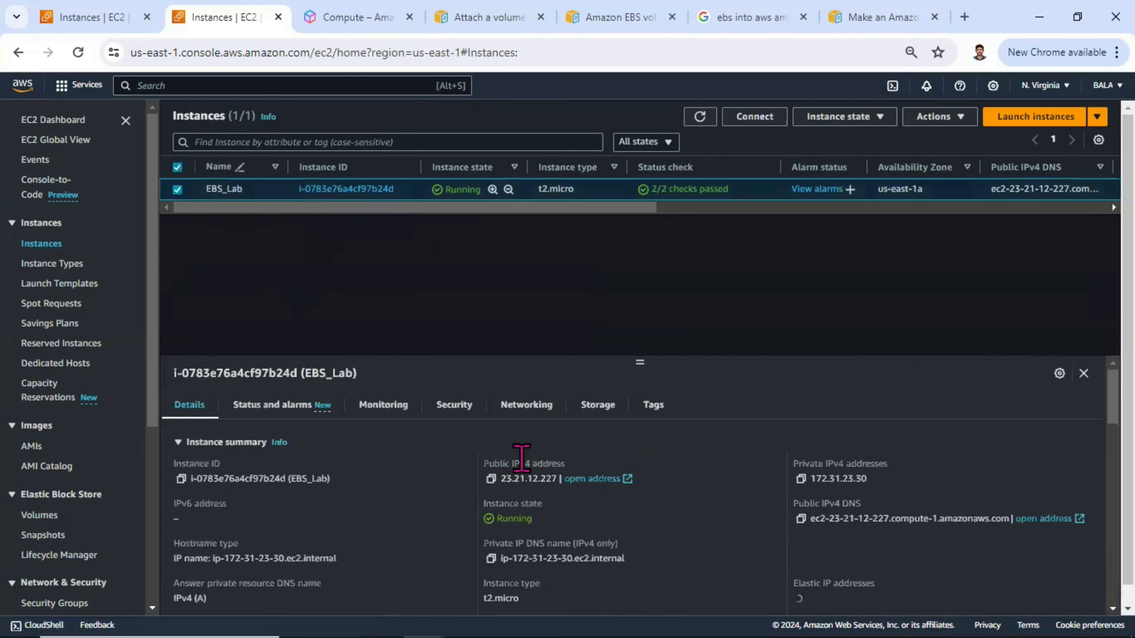
{"action": "scroll", "coordinate": [559, 487], "scroll_direction": "down", "scroll_amount": 4}
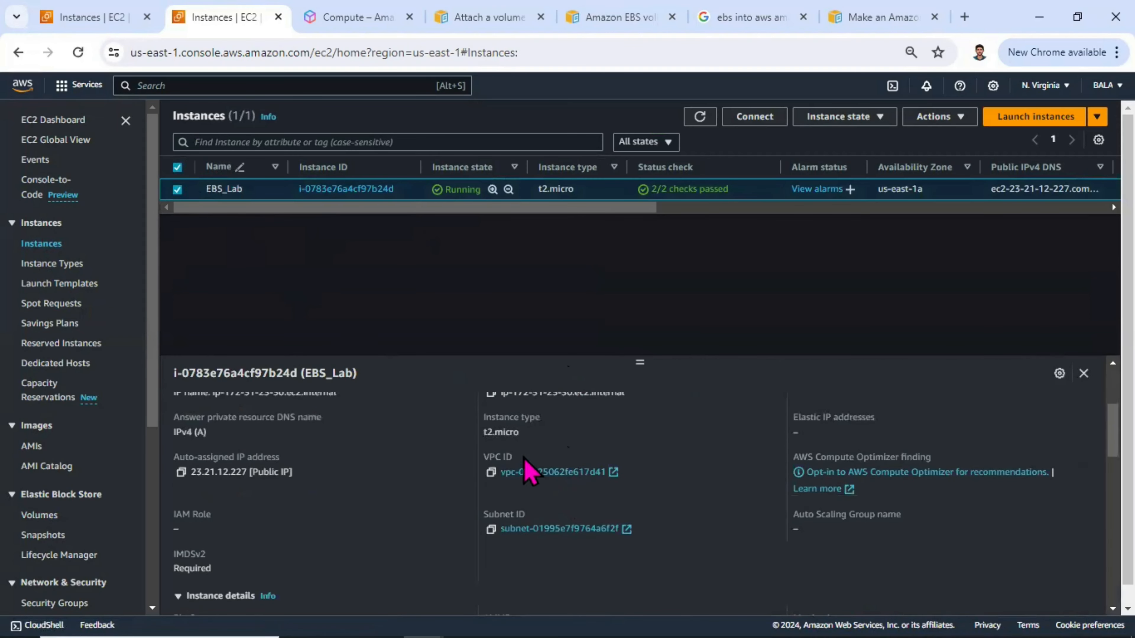
{"action": "left_click_drag", "start_coordinate": [474, 434], "coordinate": [358, 436]}
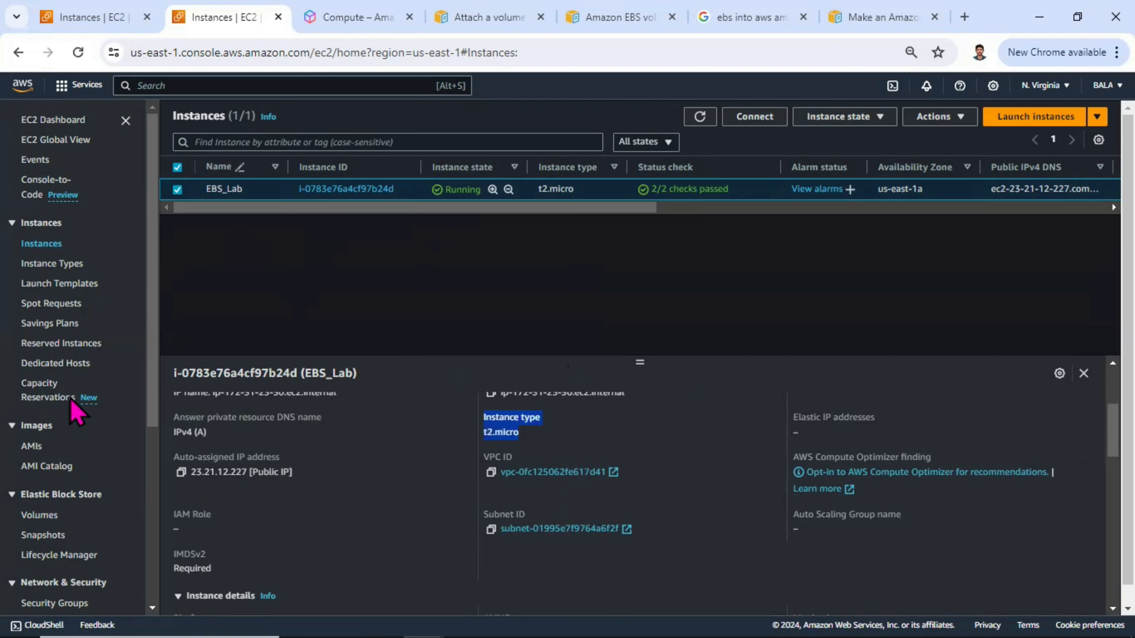
{"action": "scroll", "coordinate": [63, 399], "scroll_direction": "down", "scroll_amount": 3}
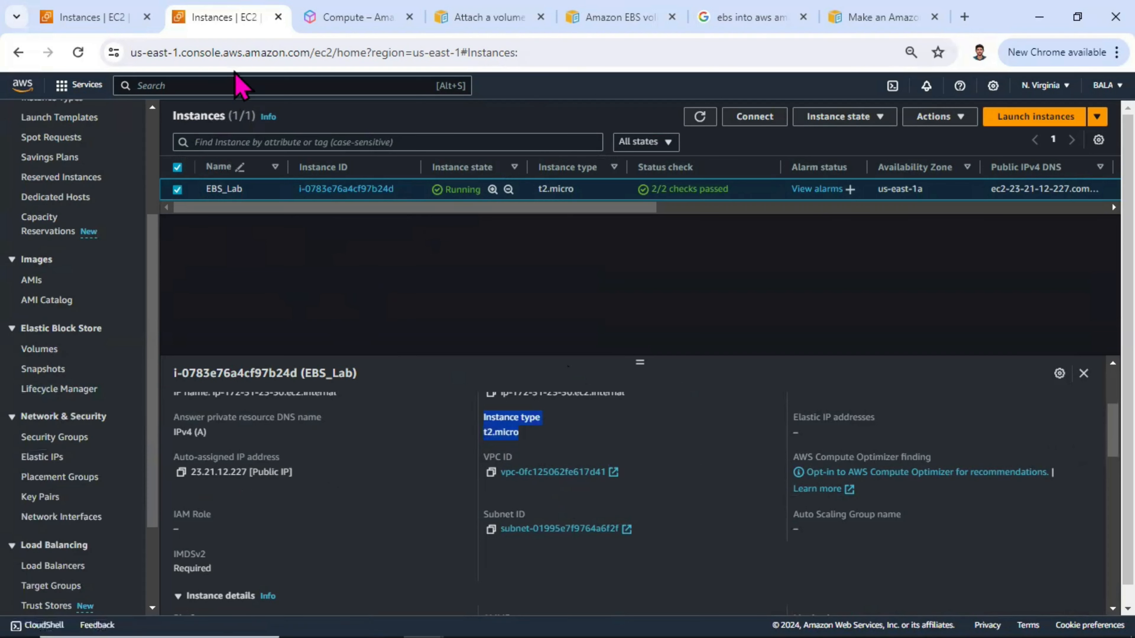
Consult the AWS guide's Multi-Attach considerations and limitations for io1 and io2 volumes, and return to the EC2 instances page
{"action": "key", "text": "ctrl+Tab"}
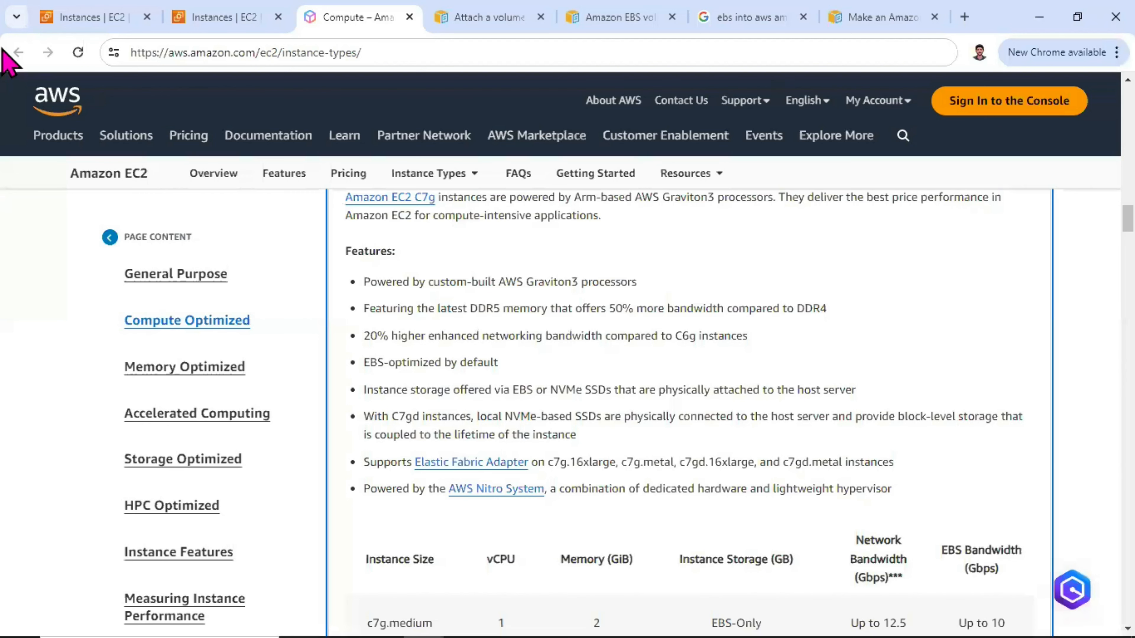
{"action": "key", "text": "ctrl+Tab"}
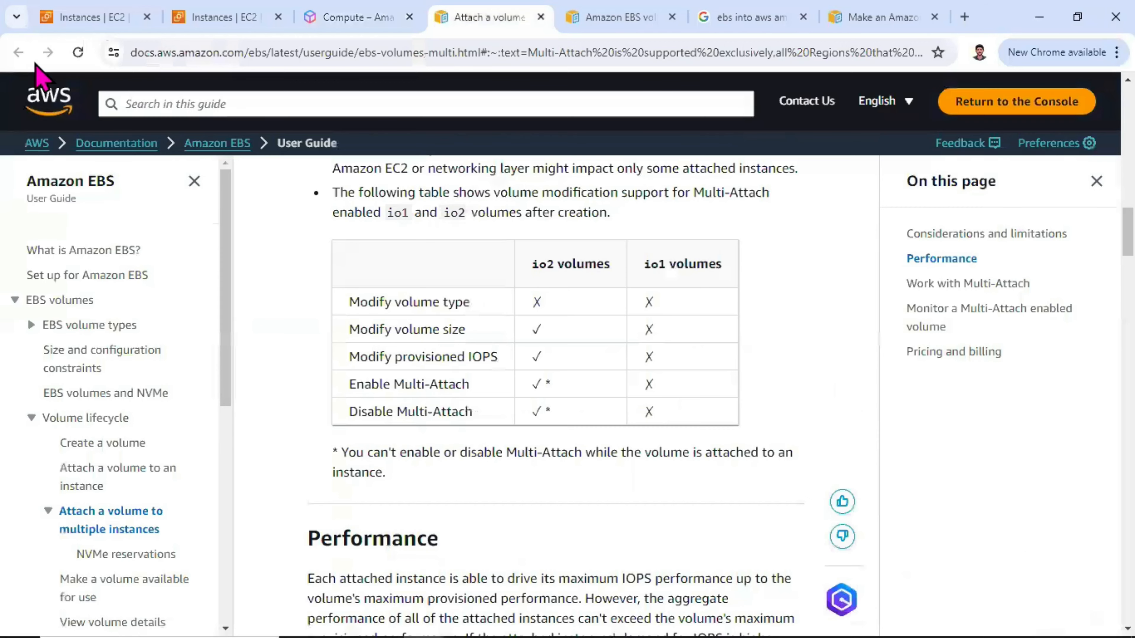
{"action": "scroll", "coordinate": [552, 452], "scroll_direction": "up", "scroll_amount": 10}
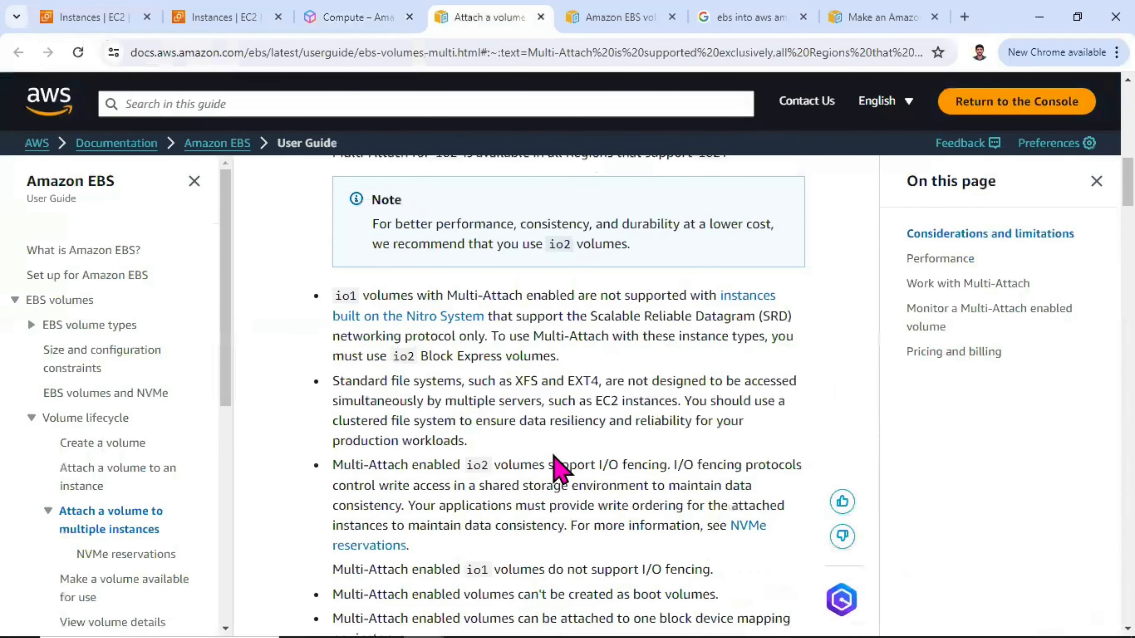
{"action": "key", "text": "ctrl+shift+Tab"}
{"action": "key", "text": "ctrl+shift+Tab"}
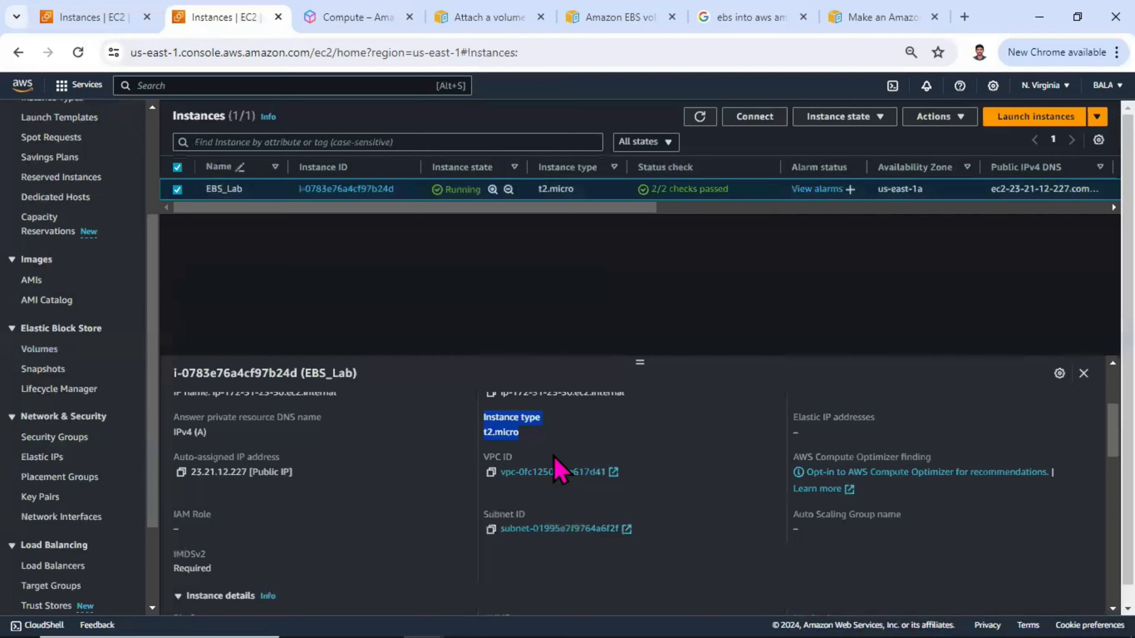
Return to the EBS volumes list and open the attach form for the 4 GiB io1 volume
{"action": "scroll", "coordinate": [76, 430], "scroll_direction": "down", "scroll_amount": 2}
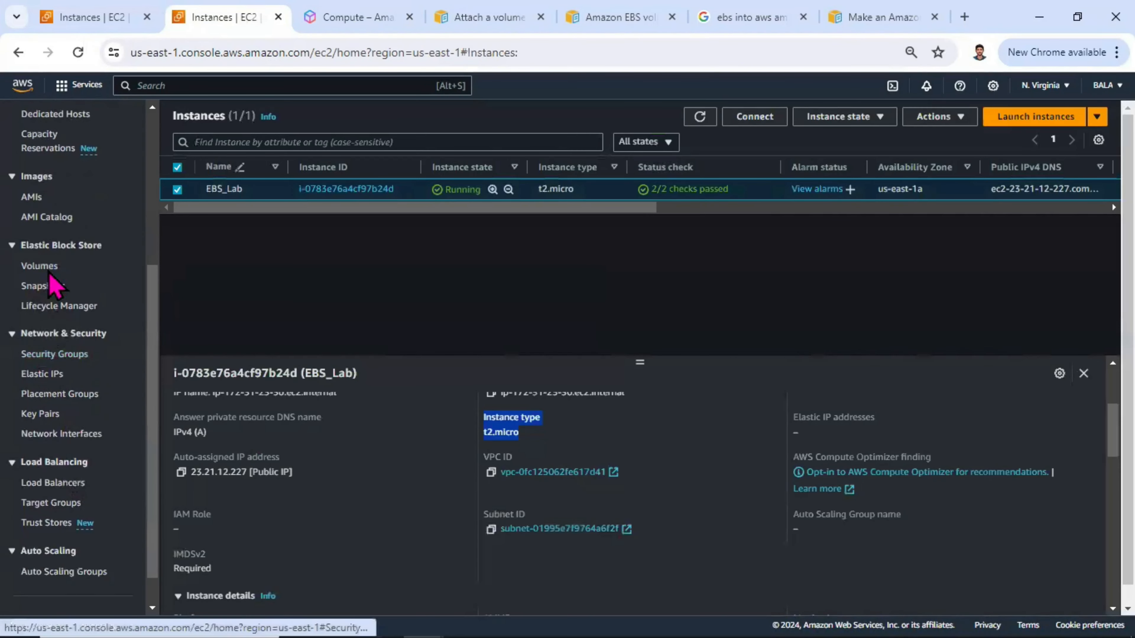
{"action": "left_click", "coordinate": [41, 267]}
{"action": "left_click", "coordinate": [940, 143]}
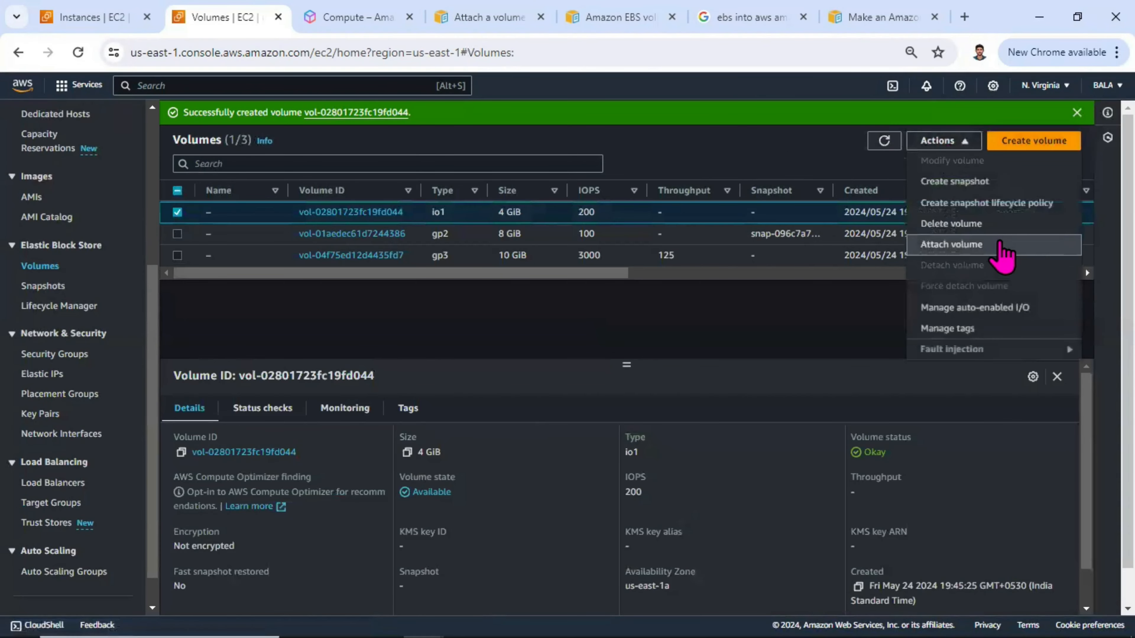
{"action": "left_click", "coordinate": [1001, 245]}
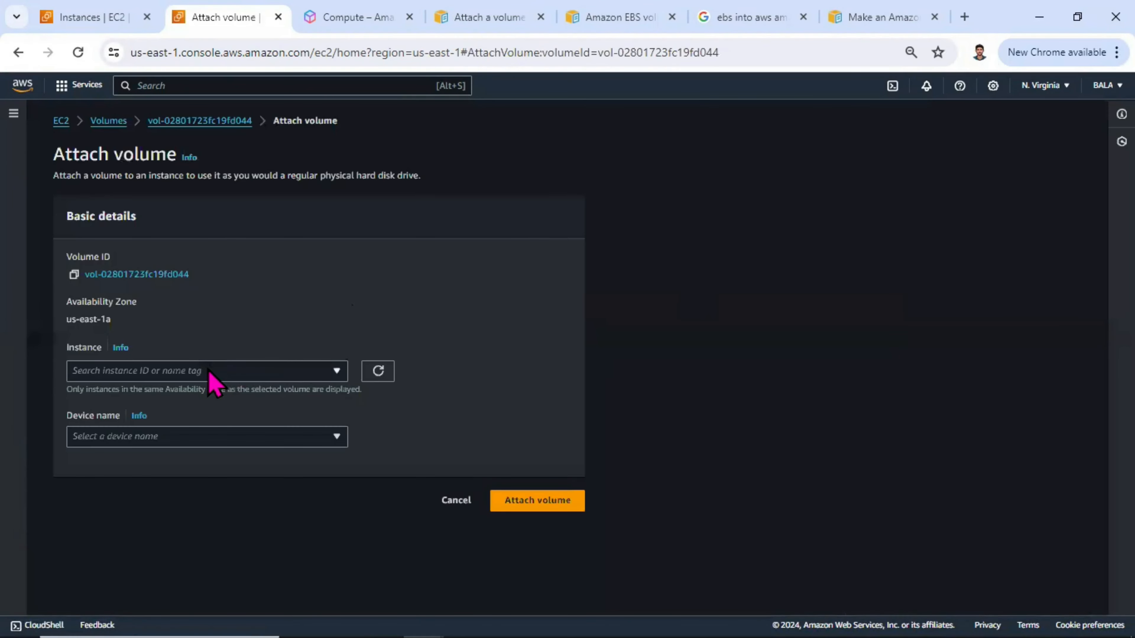
Try to attach the io1 volume to the EBS_Lab instance as /dev/sdf, and read the resulting message
{"action": "left_click", "coordinate": [210, 372]}
{"action": "left_click", "coordinate": [175, 433]}
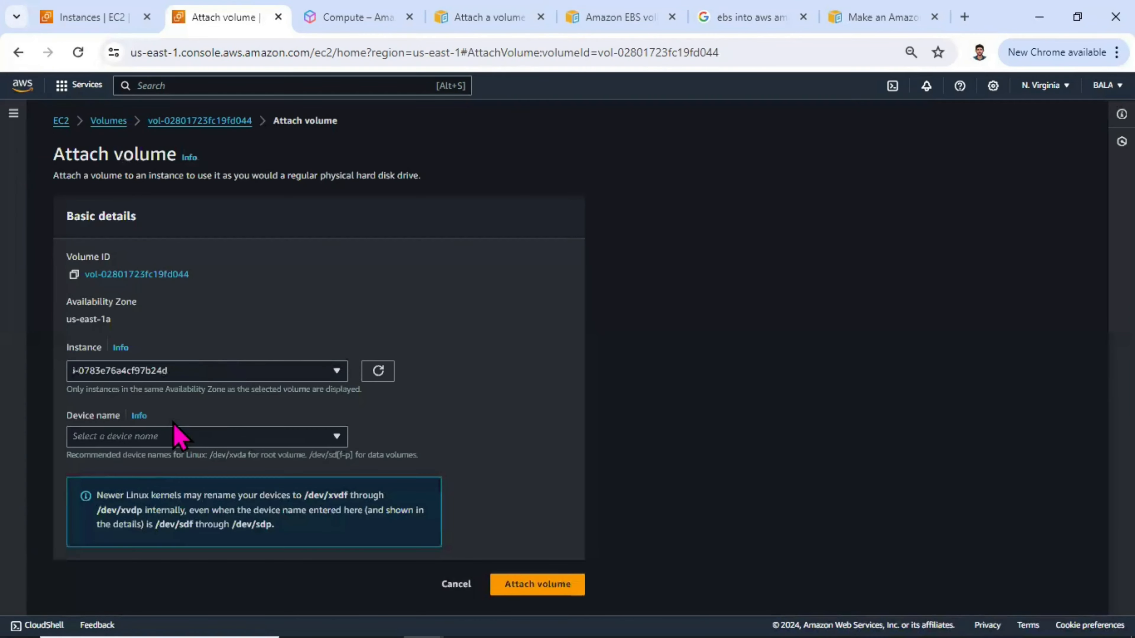
{"action": "left_click", "coordinate": [181, 438]}
{"action": "left_click", "coordinate": [174, 363]}
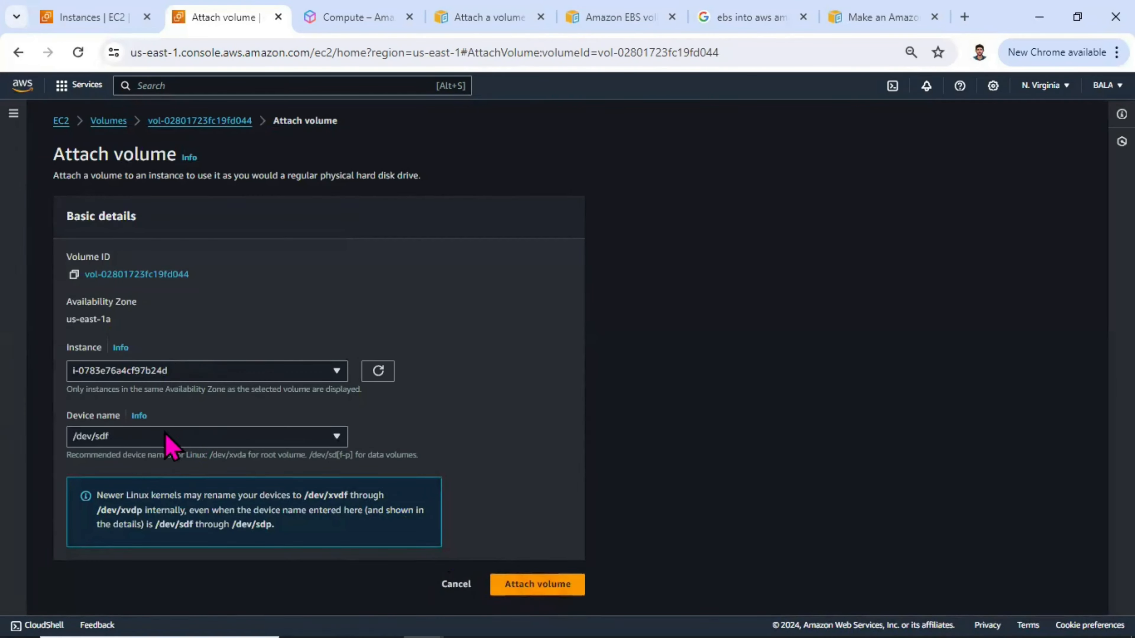
{"action": "left_click", "coordinate": [534, 586]}
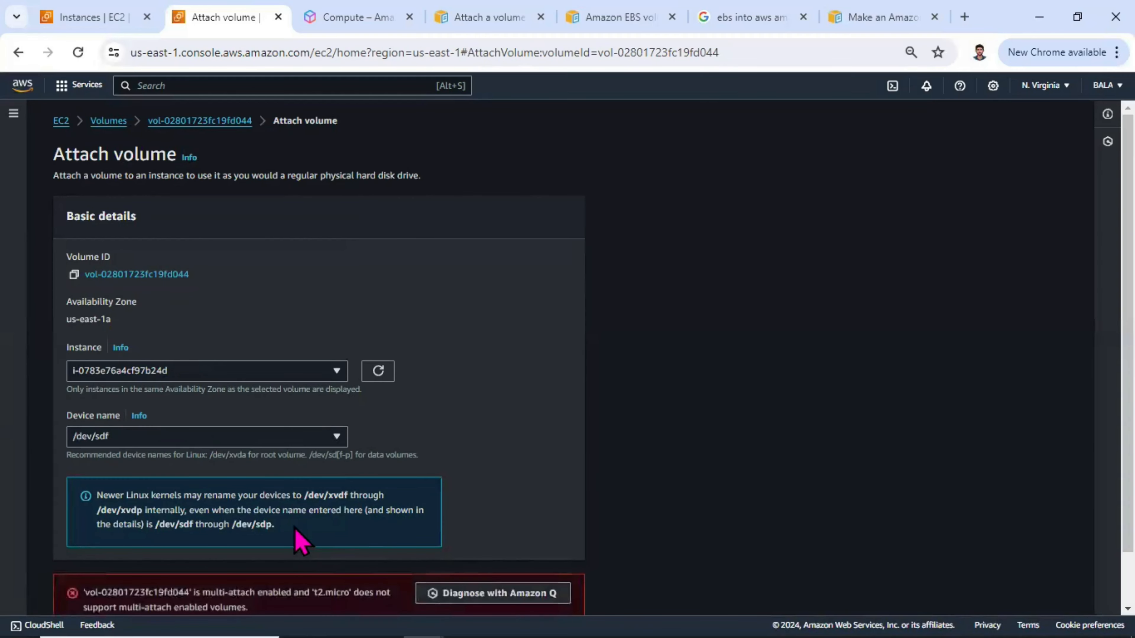
{"action": "scroll", "coordinate": [297, 536], "scroll_direction": "down", "scroll_amount": 2}
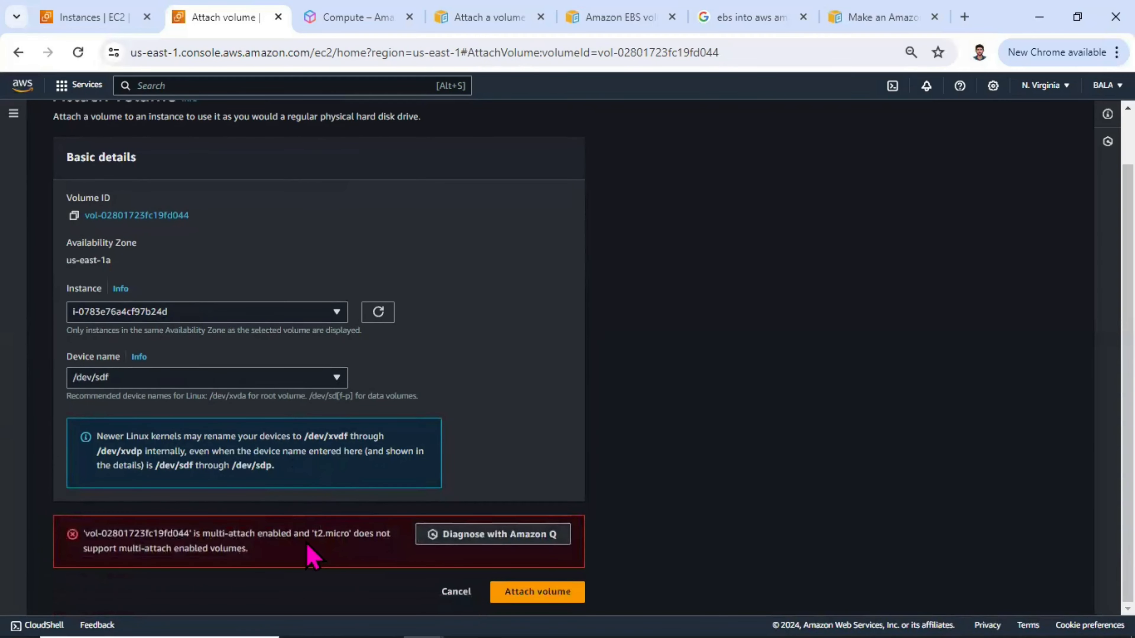
{"action": "left_click_drag", "start_coordinate": [320, 537], "coordinate": [99, 553]}
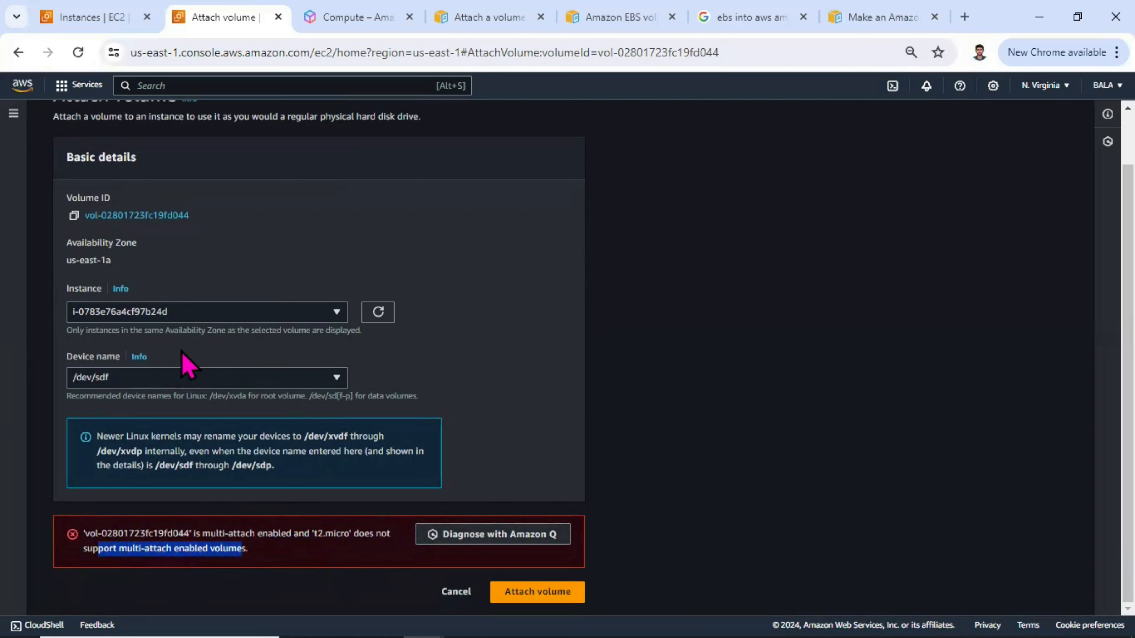